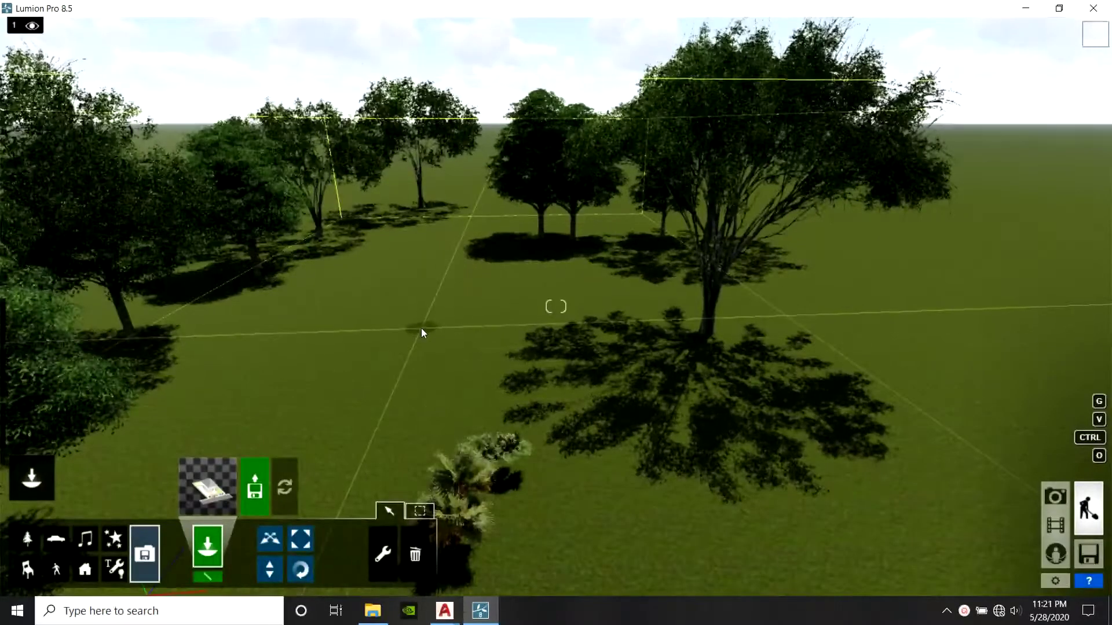
Place the imported house model among the trees and move the American elm about 5.5 m out of the walled yard
{"action": "left_click", "coordinate": [421, 328]}
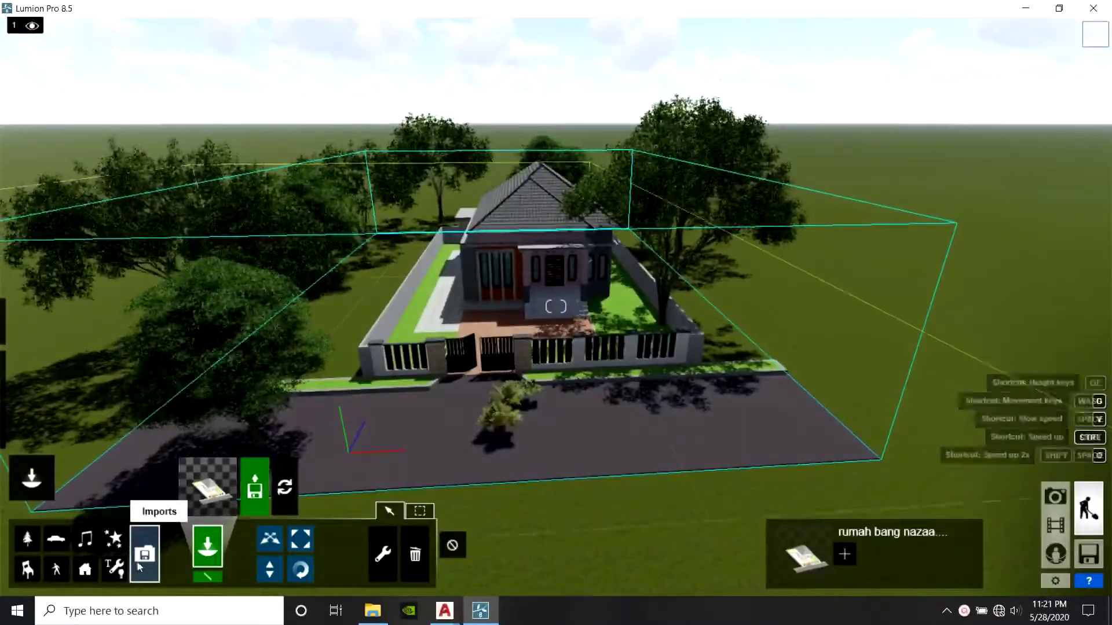
{"action": "left_click", "coordinate": [276, 548]}
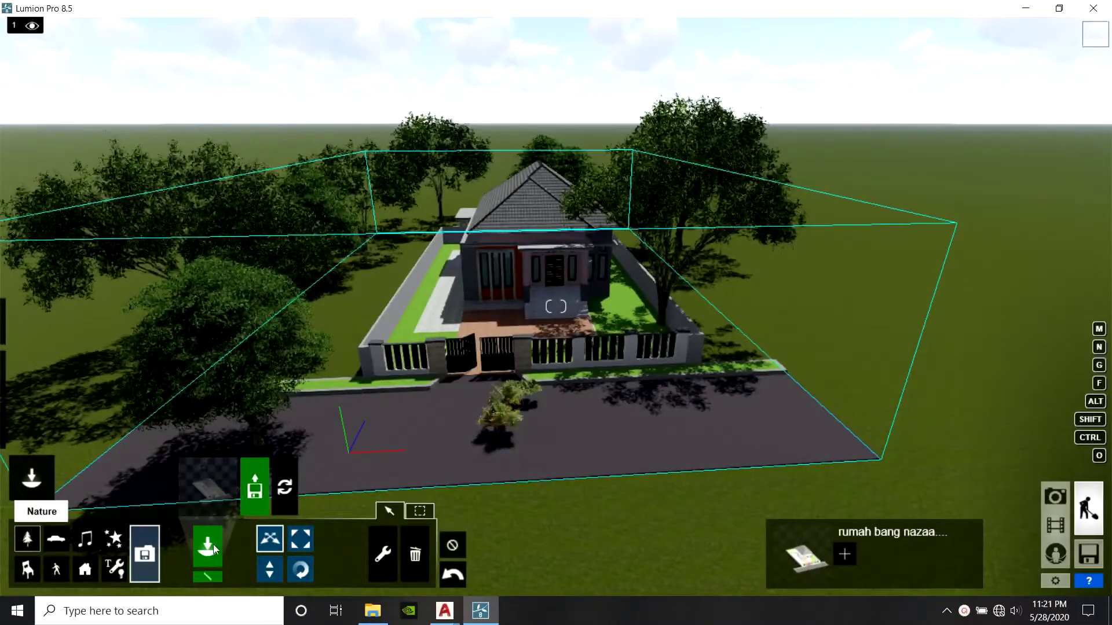
{"action": "left_click", "coordinate": [27, 540]}
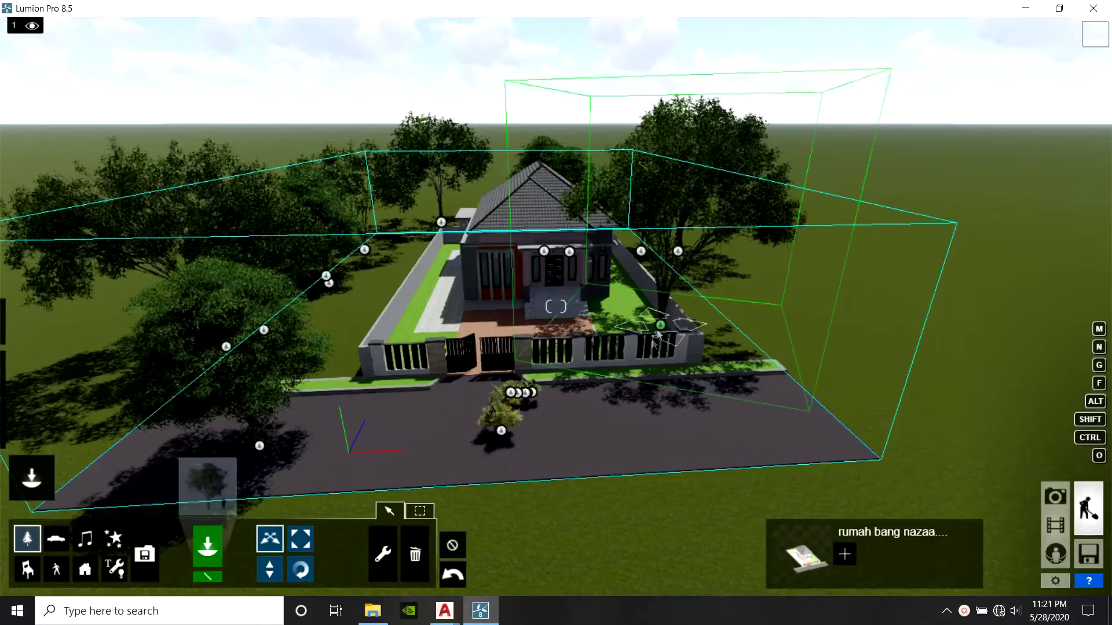
{"action": "left_click_drag", "start_coordinate": [660, 325], "coordinate": [738, 322]}
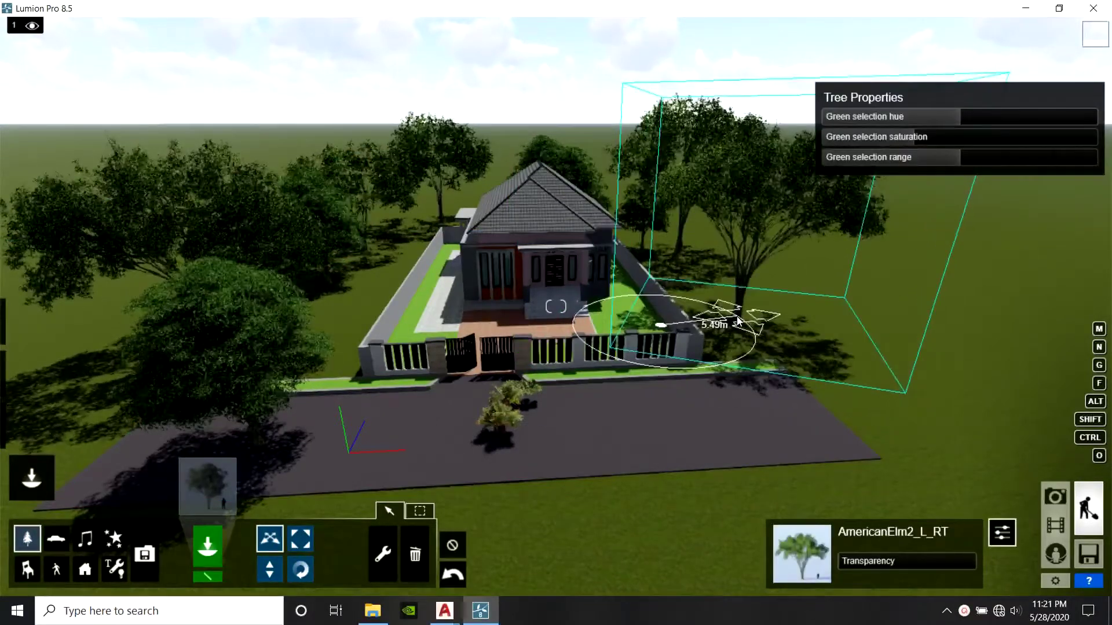
Move the Paurotis palm from the road onto the front lawn beside the entrance steps
{"action": "scroll", "coordinate": [573, 324], "scroll_direction": "up", "scroll_amount": 5}
{"action": "scroll", "coordinate": [573, 327], "scroll_direction": "down", "scroll_amount": 4}
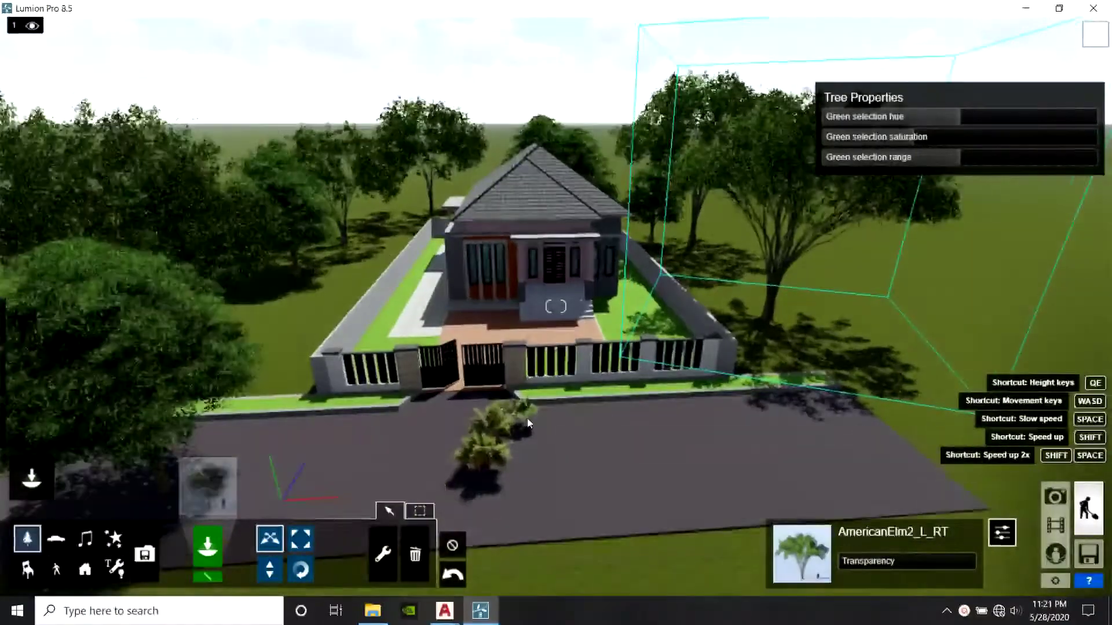
{"action": "left_click_drag", "start_coordinate": [489, 463], "coordinate": [579, 349]}
Move the small fan palms and Joshua trees from the road to the planter below the house's front windows
{"action": "key", "text": "w"}
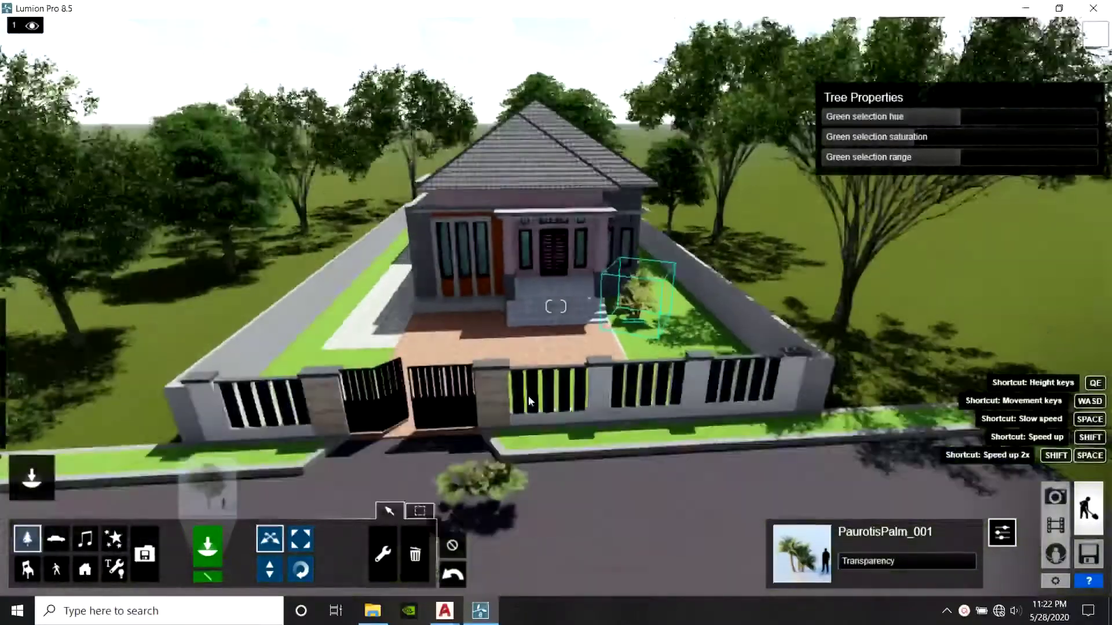
{"action": "key", "text": "s"}
{"action": "right_click_drag", "start_coordinate": [532, 402], "coordinate": [530, 446]}
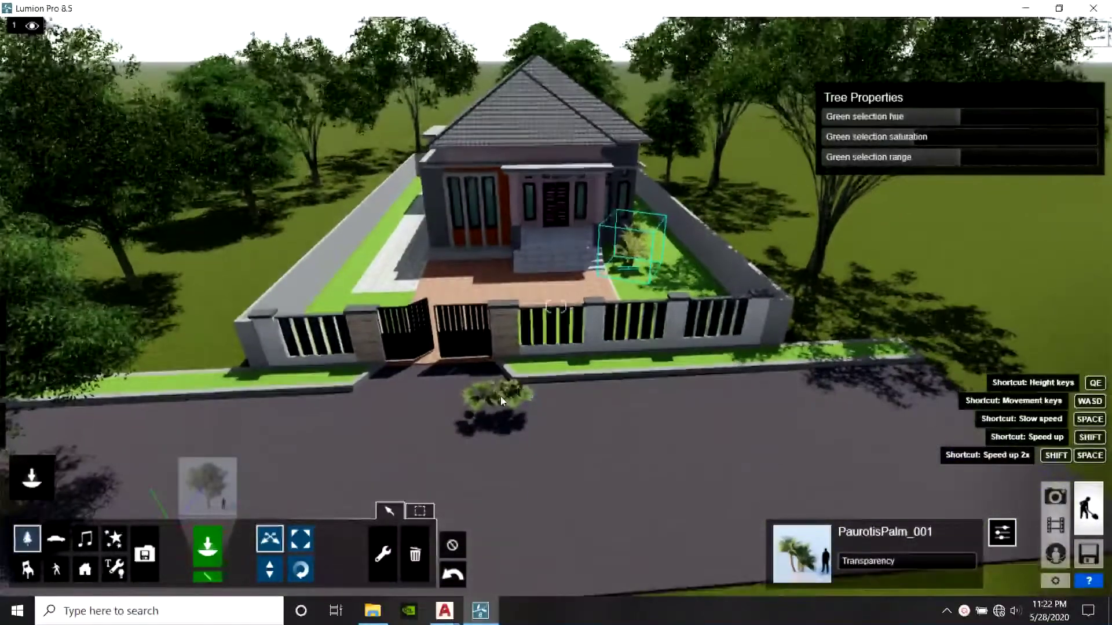
{"action": "key", "text": "w"}
{"action": "left_click_drag", "start_coordinate": [446, 443], "coordinate": [405, 246]}
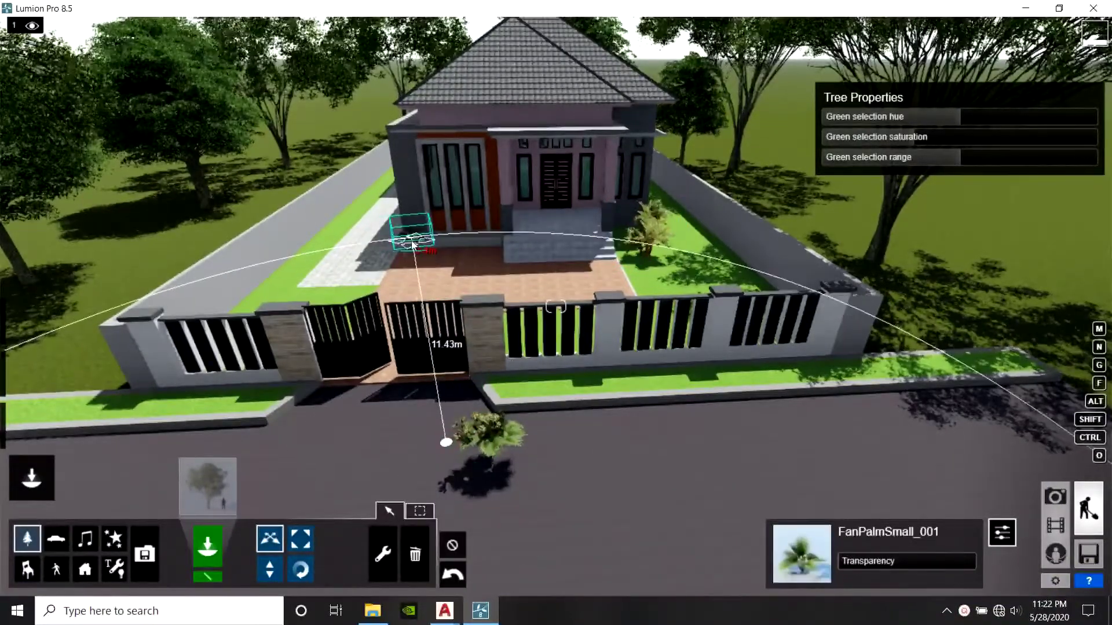
{"action": "left_click_drag", "start_coordinate": [463, 446], "coordinate": [439, 279]}
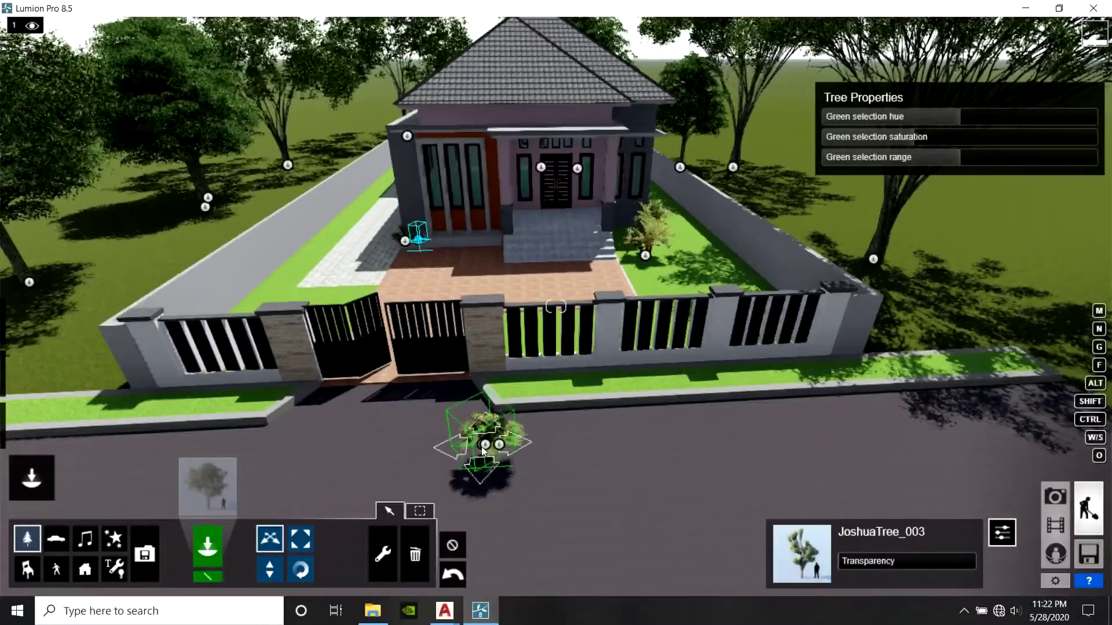
{"action": "left_click_drag", "start_coordinate": [485, 444], "coordinate": [450, 247]}
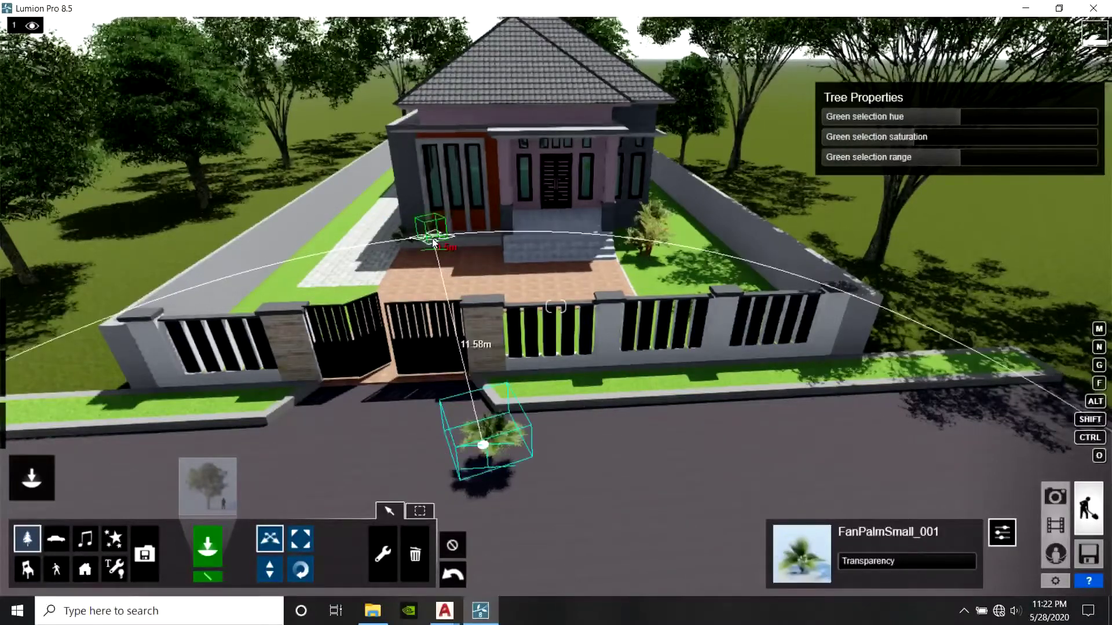
{"action": "left_click_drag", "start_coordinate": [486, 446], "coordinate": [459, 263]}
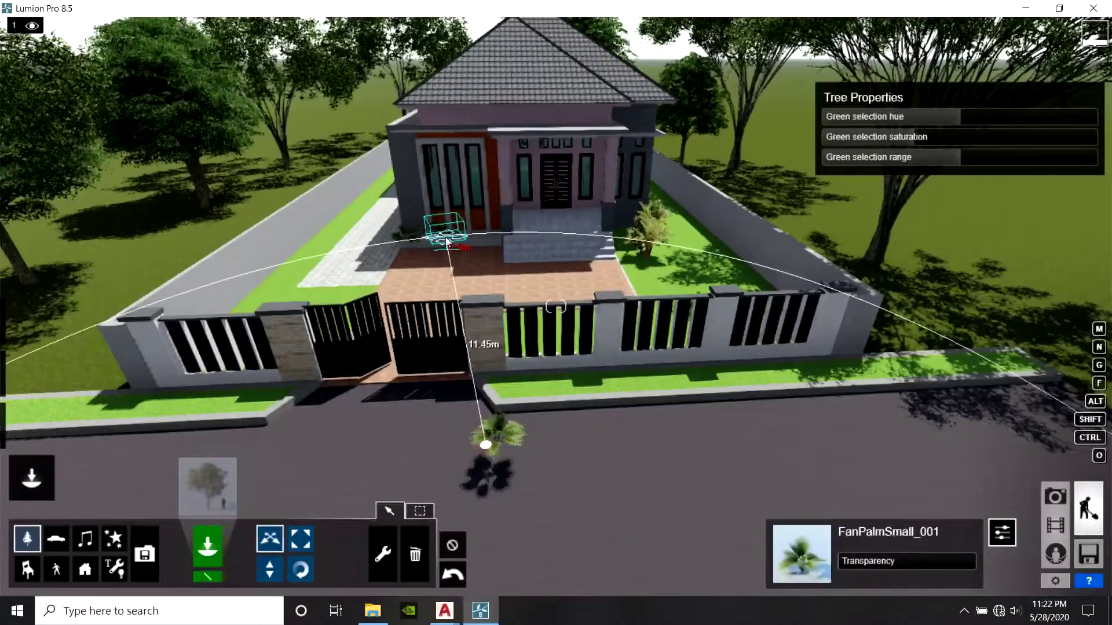
{"action": "left_click_drag", "start_coordinate": [499, 444], "coordinate": [450, 243]}
Shift the fan palm nearest the entrance about 0.8 m along the planter toward the stone pillar
{"action": "key", "text": "w"}
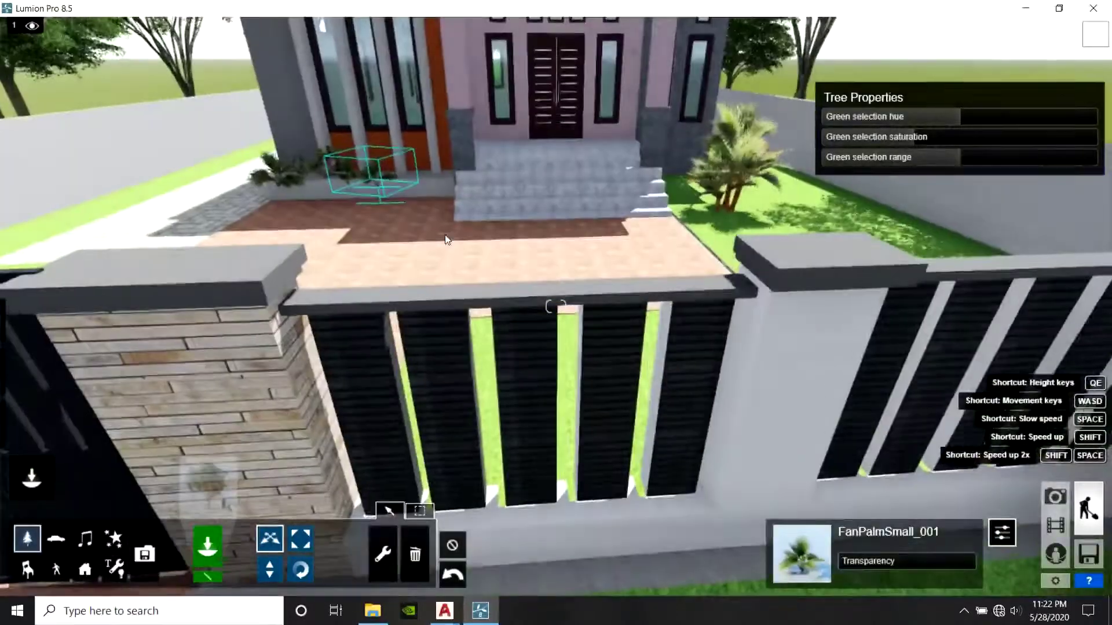
{"action": "key", "text": "q"}
{"action": "key", "text": "w"}
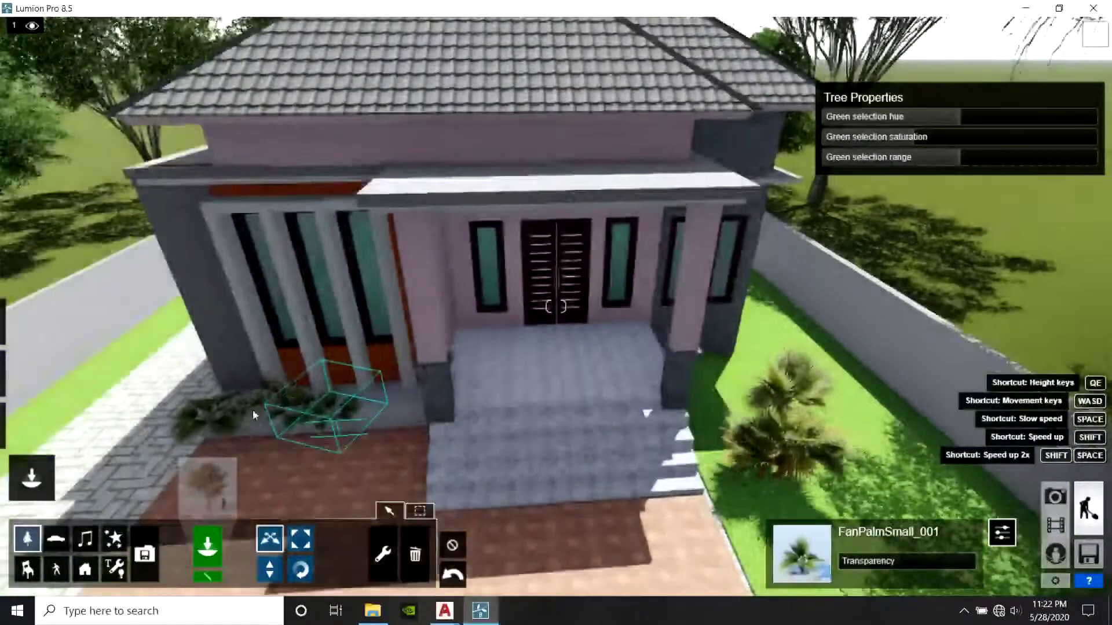
{"action": "key", "text": "w"}
{"action": "right_click_drag", "start_coordinate": [362, 409], "coordinate": [294, 380]}
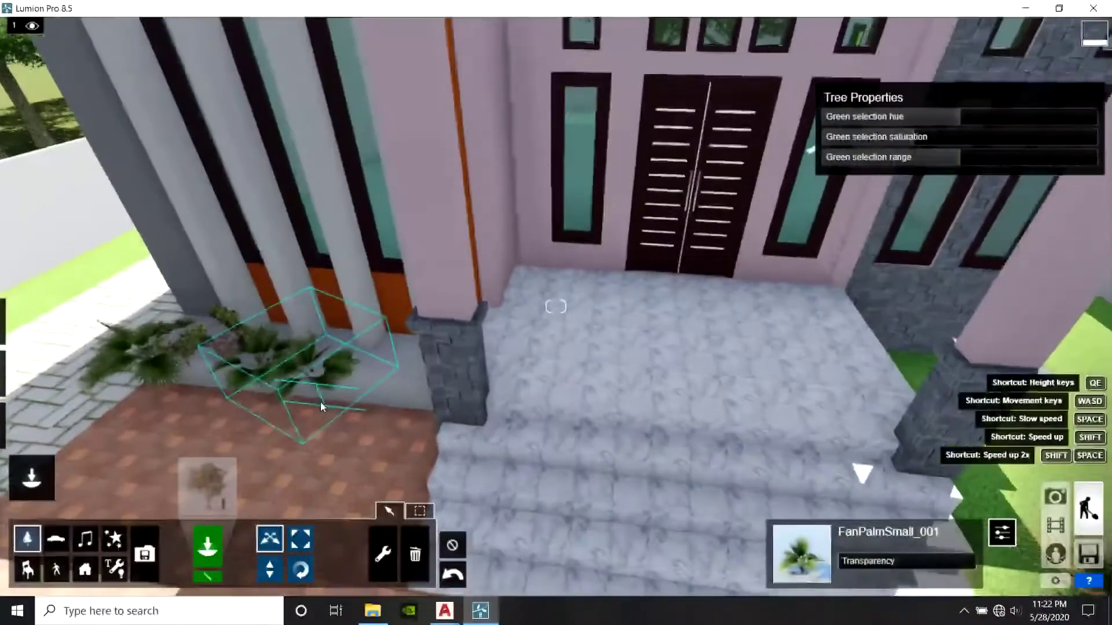
{"action": "left_click_drag", "start_coordinate": [313, 385], "coordinate": [391, 367]}
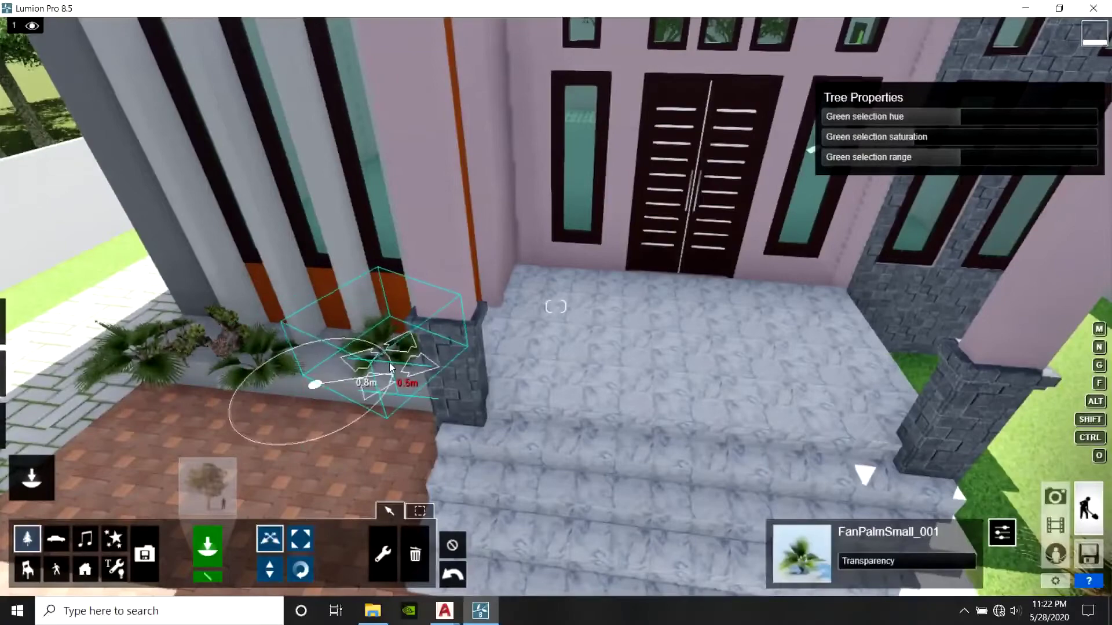
Spread the remaining fan palms and Joshua trees in an even row inside the front planter
{"action": "key", "text": "w"}
{"action": "key", "text": "e"}
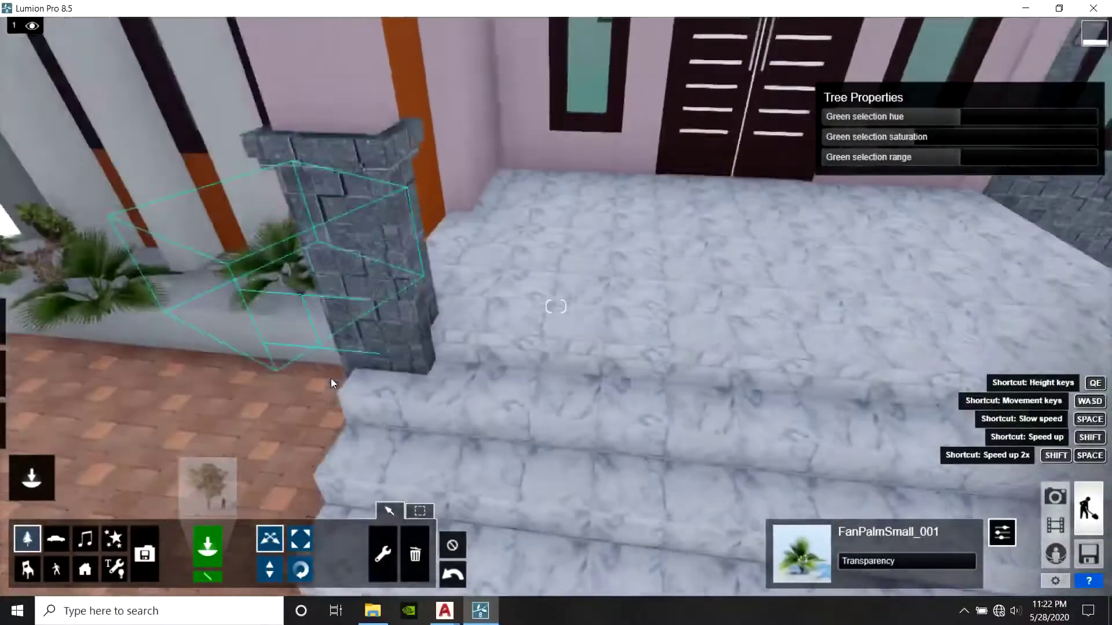
{"action": "right_click_drag", "start_coordinate": [325, 382], "coordinate": [365, 357]}
{"action": "key", "text": "a"}
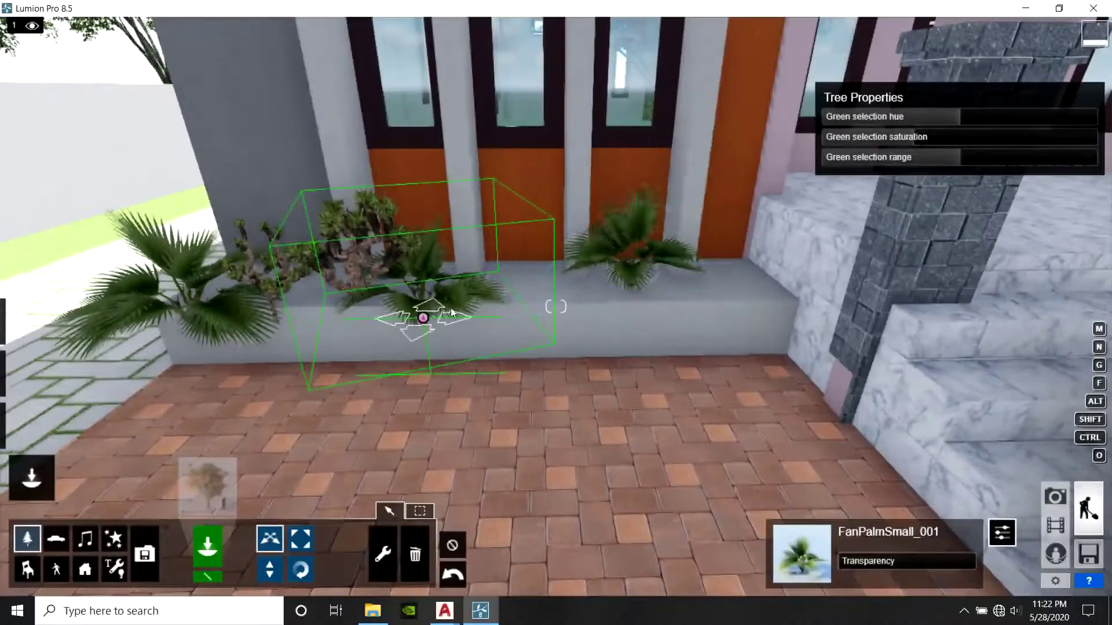
{"action": "left_click_drag", "start_coordinate": [452, 312], "coordinate": [466, 308]}
{"action": "left_click_drag", "start_coordinate": [356, 302], "coordinate": [388, 307]}
{"action": "left_click_drag", "start_coordinate": [301, 301], "coordinate": [324, 294]}
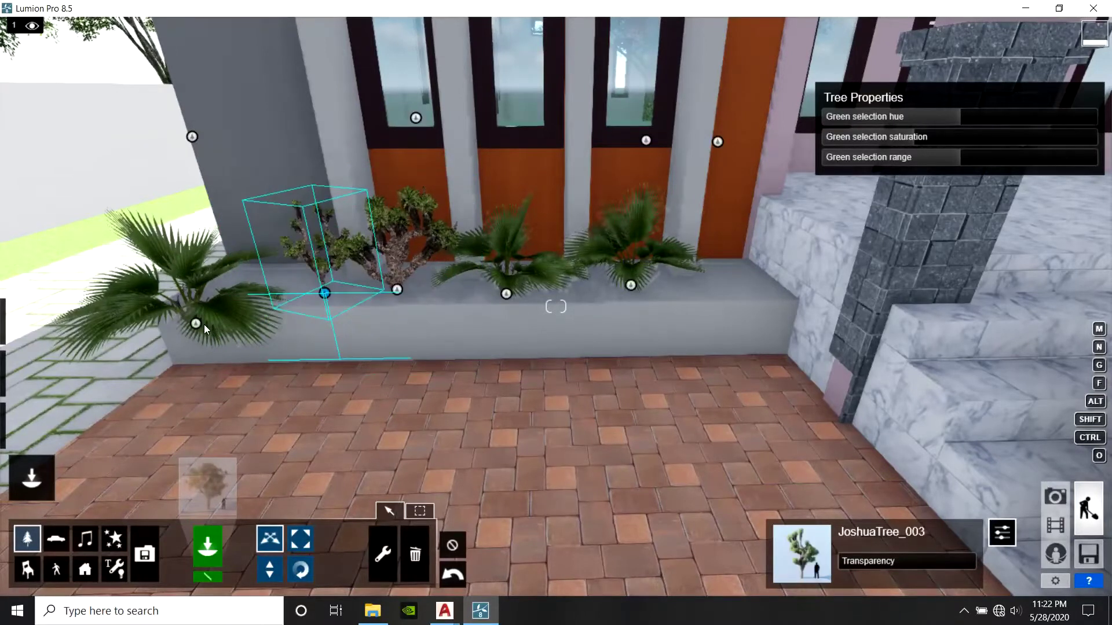
{"action": "left_click_drag", "start_coordinate": [203, 323], "coordinate": [250, 298]}
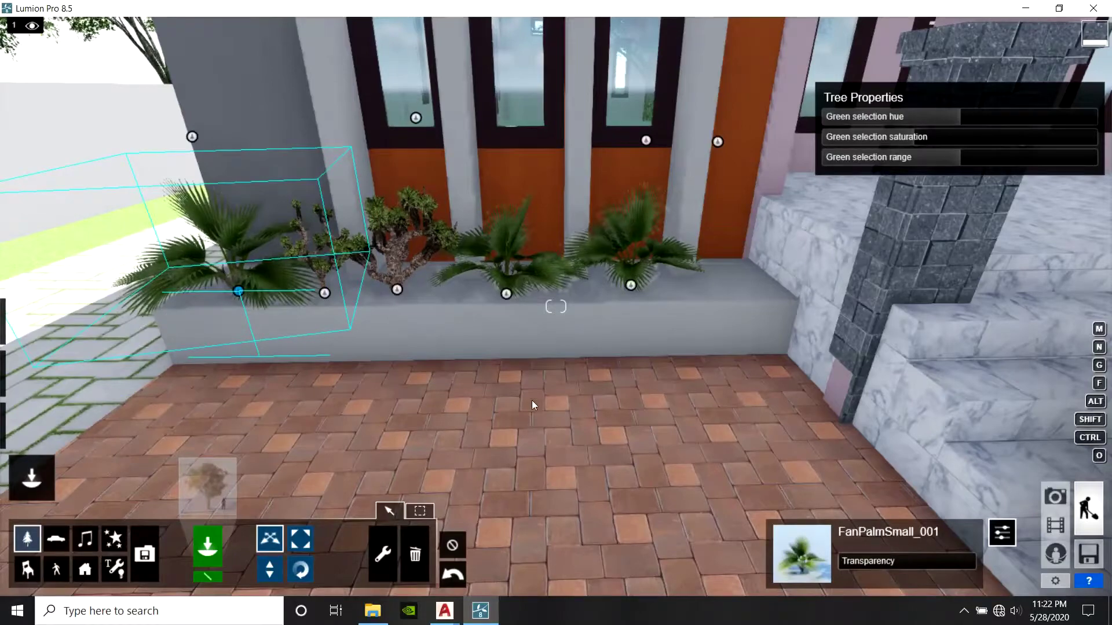
Choose CrapeMyrtle_M-Red from the Nature Library and plant it on the front lawn between the Paurotis palm and the fence
{"action": "right_click_drag", "start_coordinate": [532, 401], "coordinate": [544, 202]}
{"action": "key", "text": "e"}
{"action": "key", "text": "s"}
{"action": "key", "text": "s"}
{"action": "key", "text": "q"}
{"action": "key", "text": "w"}
{"action": "key", "text": "s"}
{"action": "right_click_drag", "start_coordinate": [436, 391], "coordinate": [294, 464]}
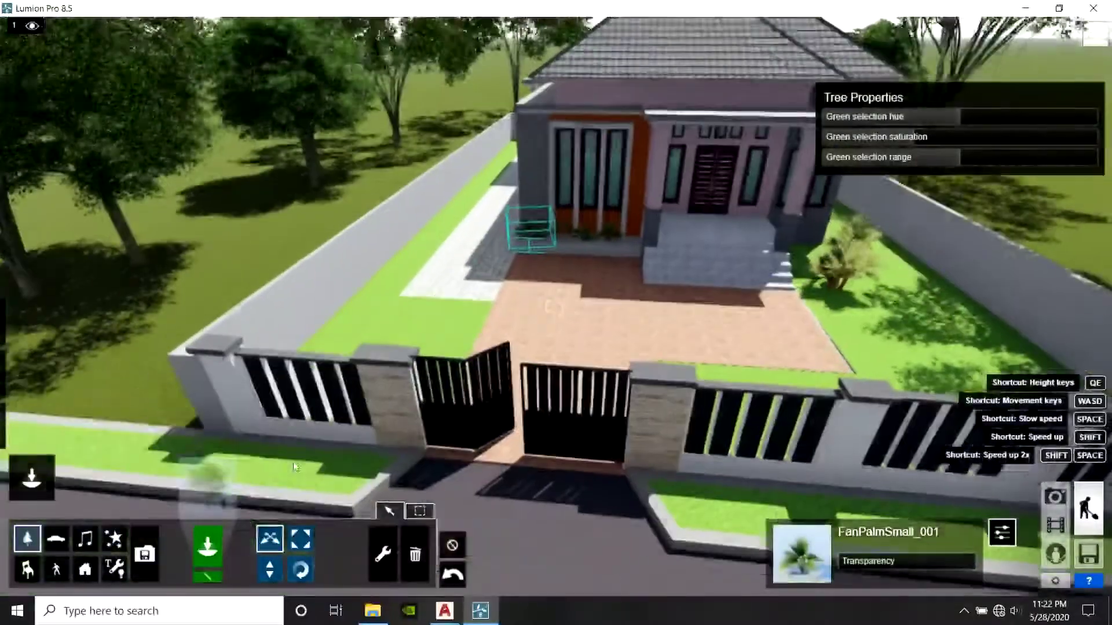
{"action": "left_click", "coordinate": [216, 482]}
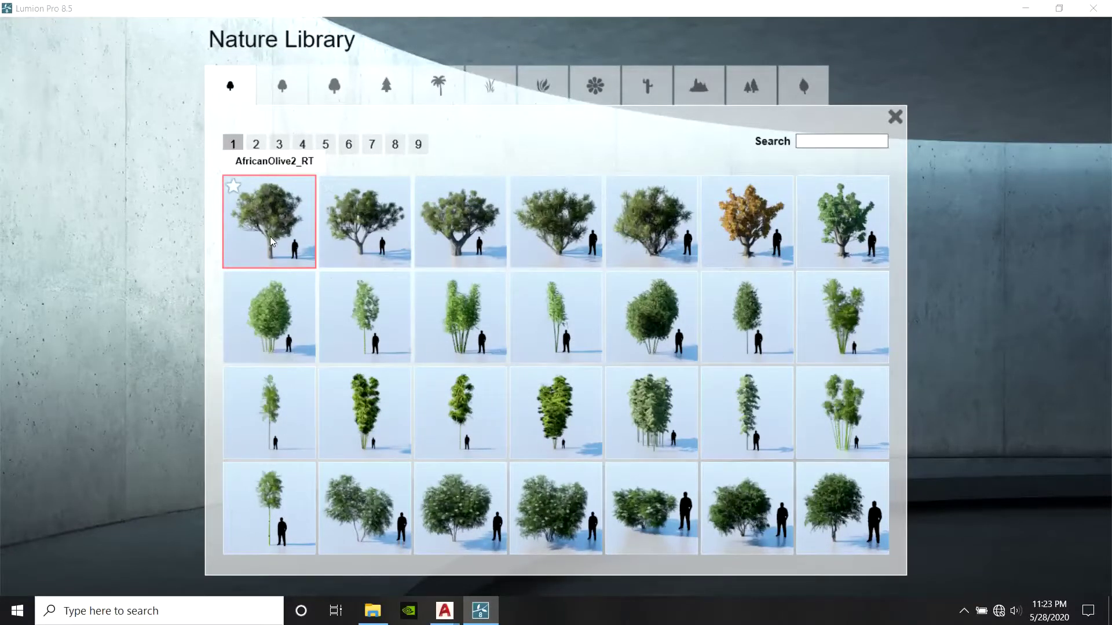
{"action": "left_click", "coordinate": [257, 145]}
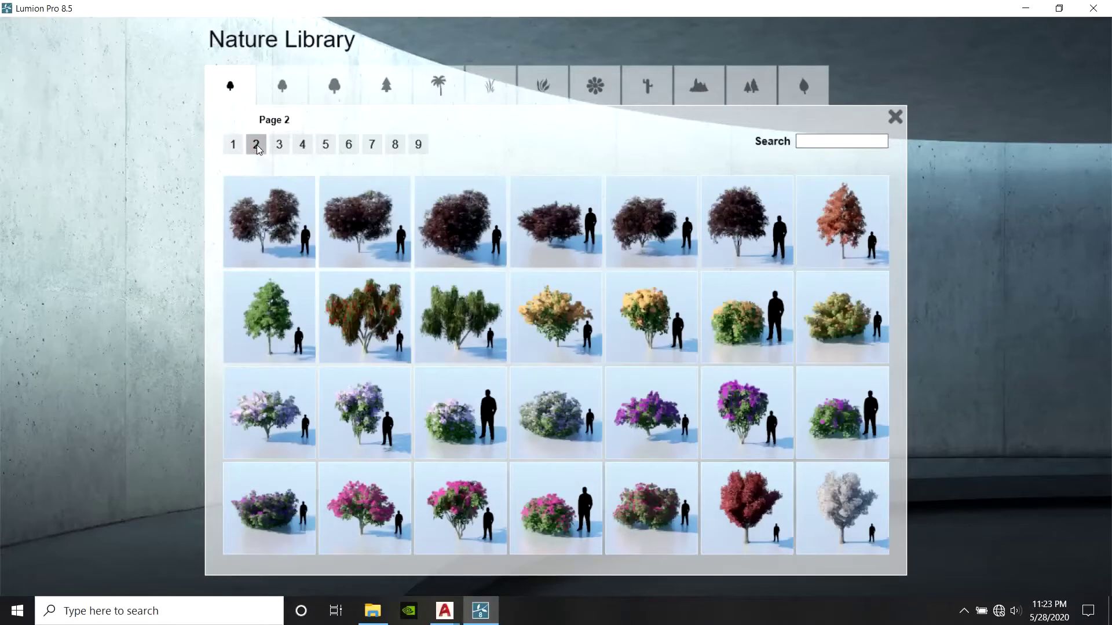
{"action": "left_click", "coordinate": [278, 147]}
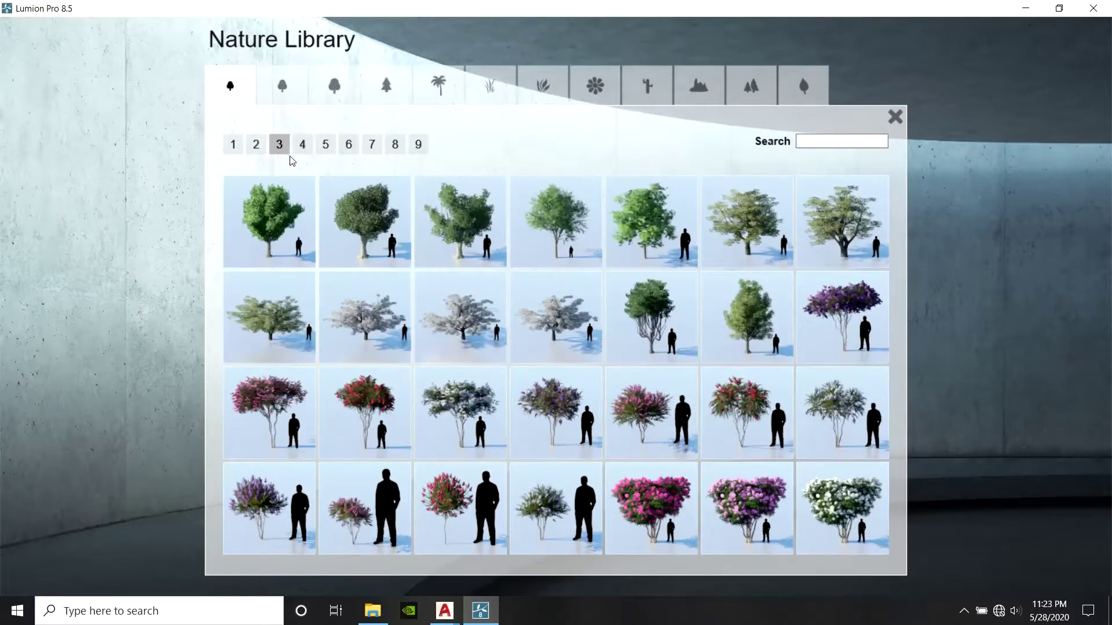
{"action": "left_click", "coordinate": [742, 429]}
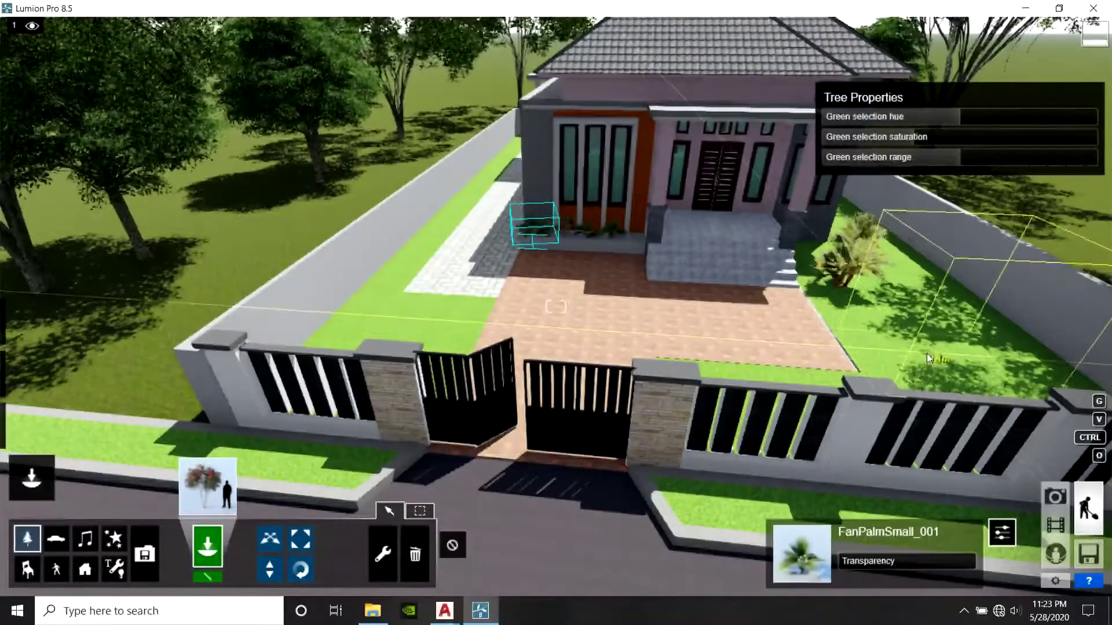
{"action": "left_click", "coordinate": [926, 353]}
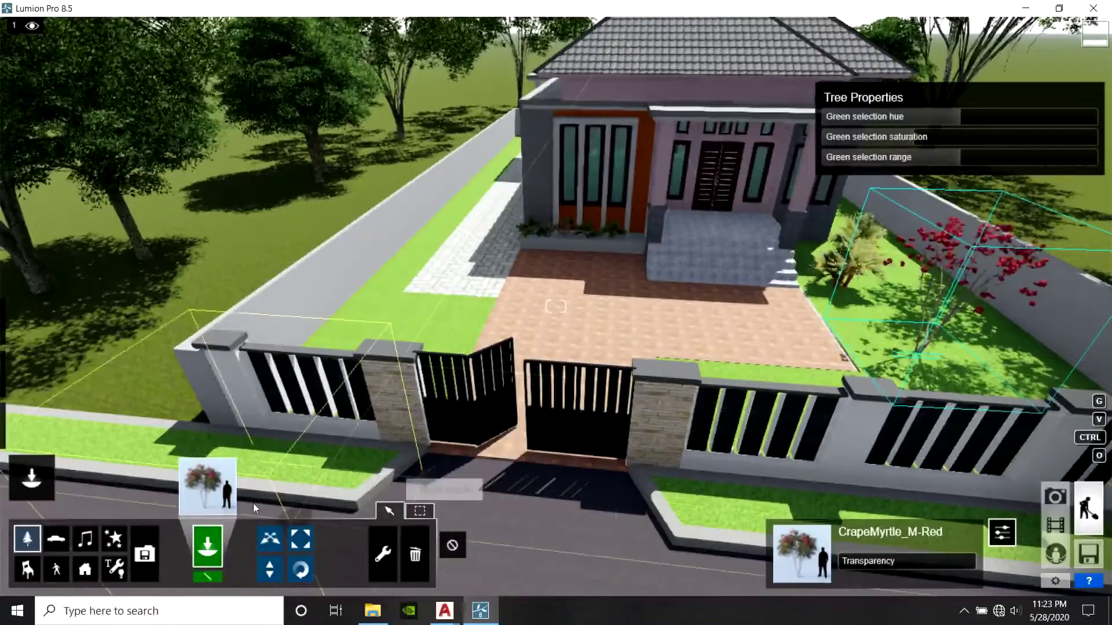
Plant a CrapeMyrtle_M-White on the front lawn right beside the red crape myrtle
{"action": "left_click", "coordinate": [207, 496]}
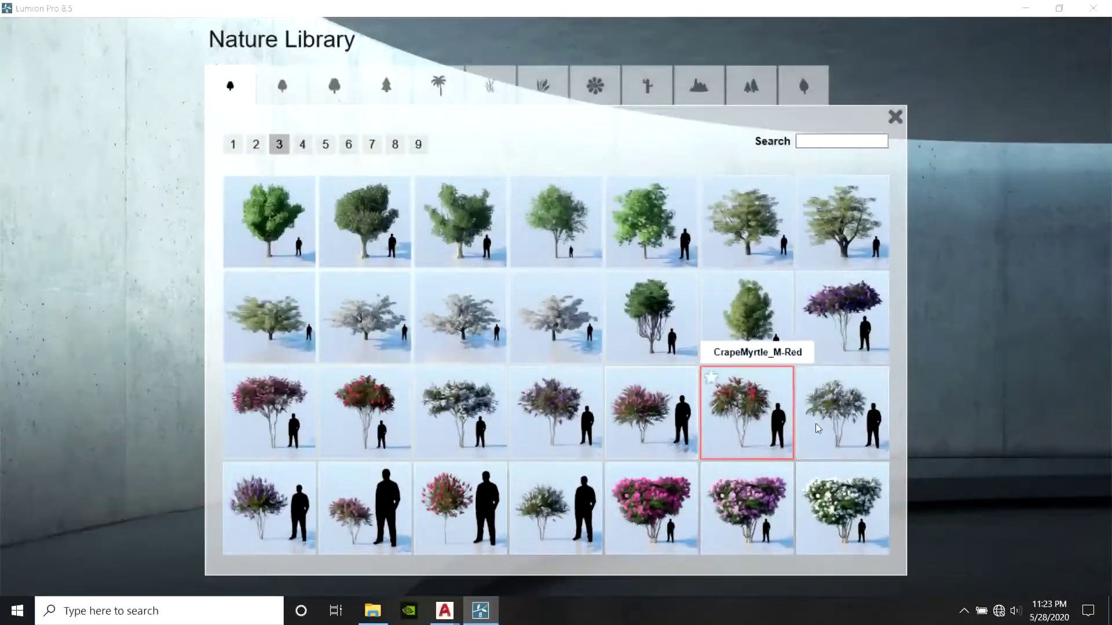
{"action": "left_click", "coordinate": [839, 414]}
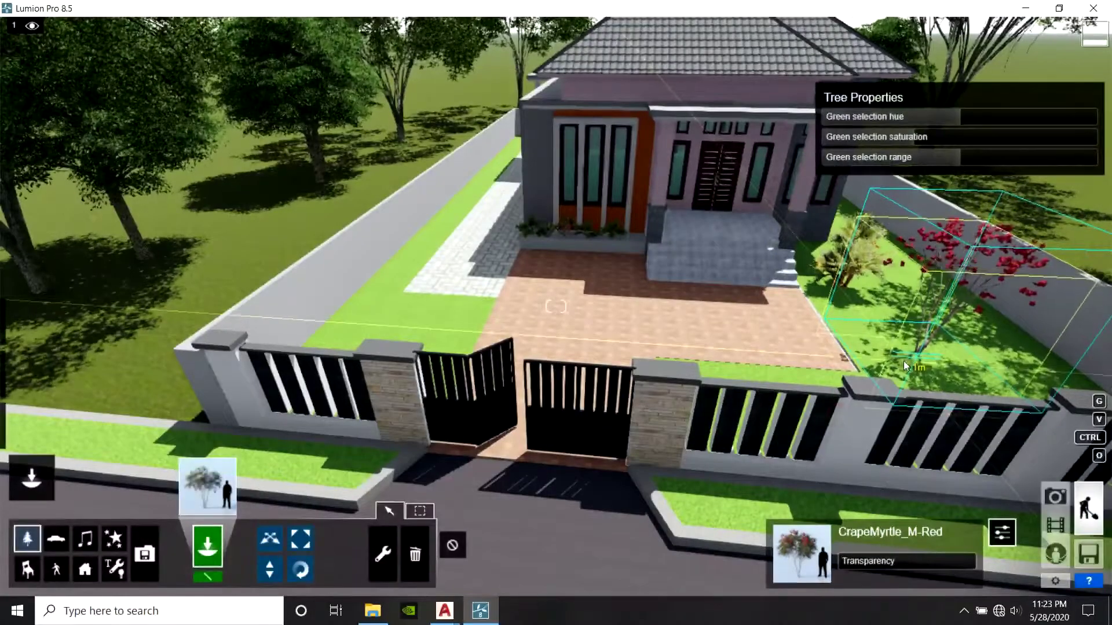
{"action": "left_click", "coordinate": [904, 360]}
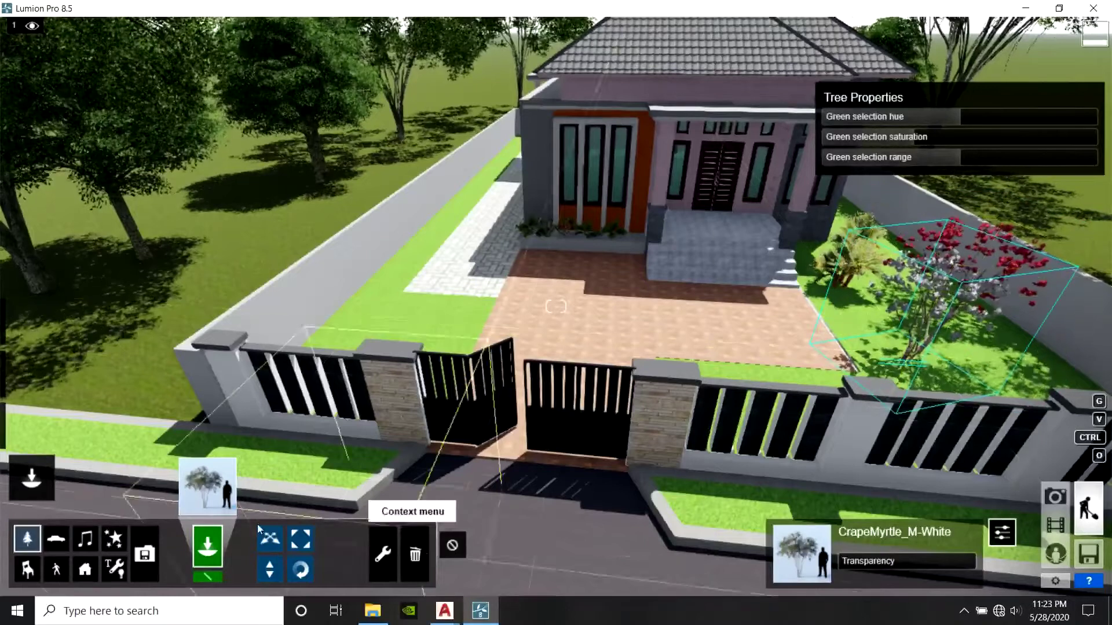
Add a CrapeMyrtle_S-Lilac to the cluster of red and white crape myrtles on the front lawn
{"action": "left_click", "coordinate": [207, 490]}
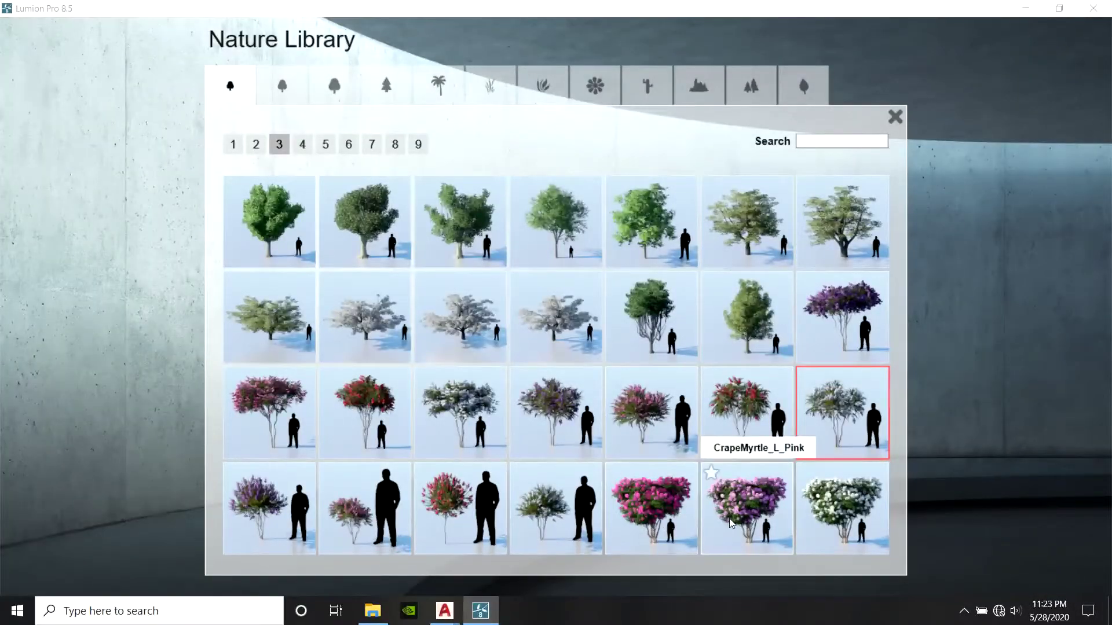
{"action": "left_click", "coordinate": [370, 496]}
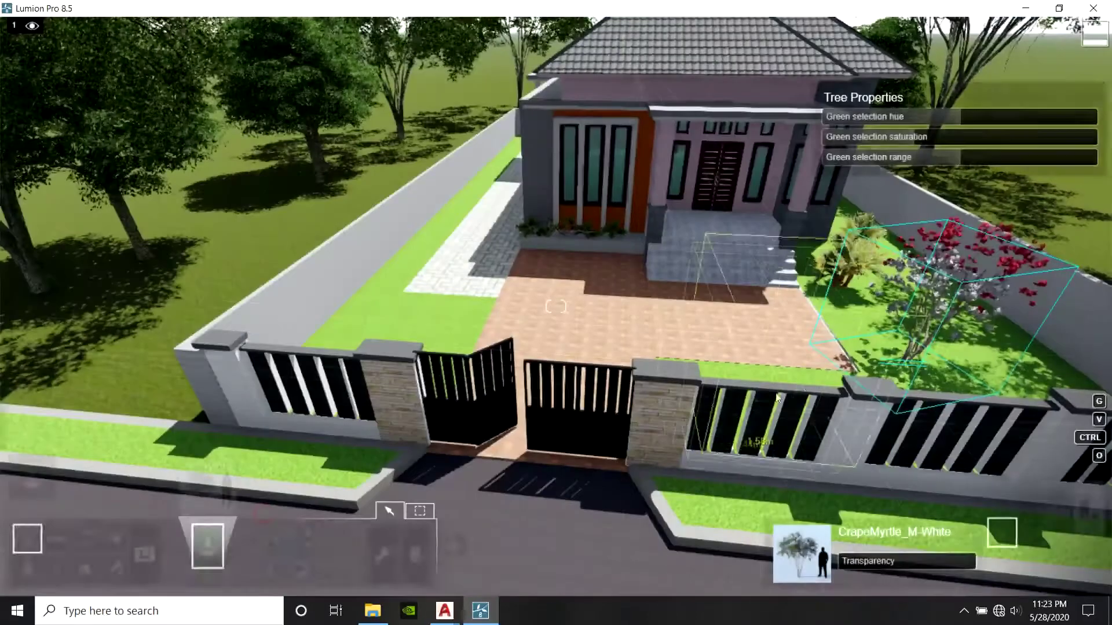
{"action": "left_click", "coordinate": [891, 352]}
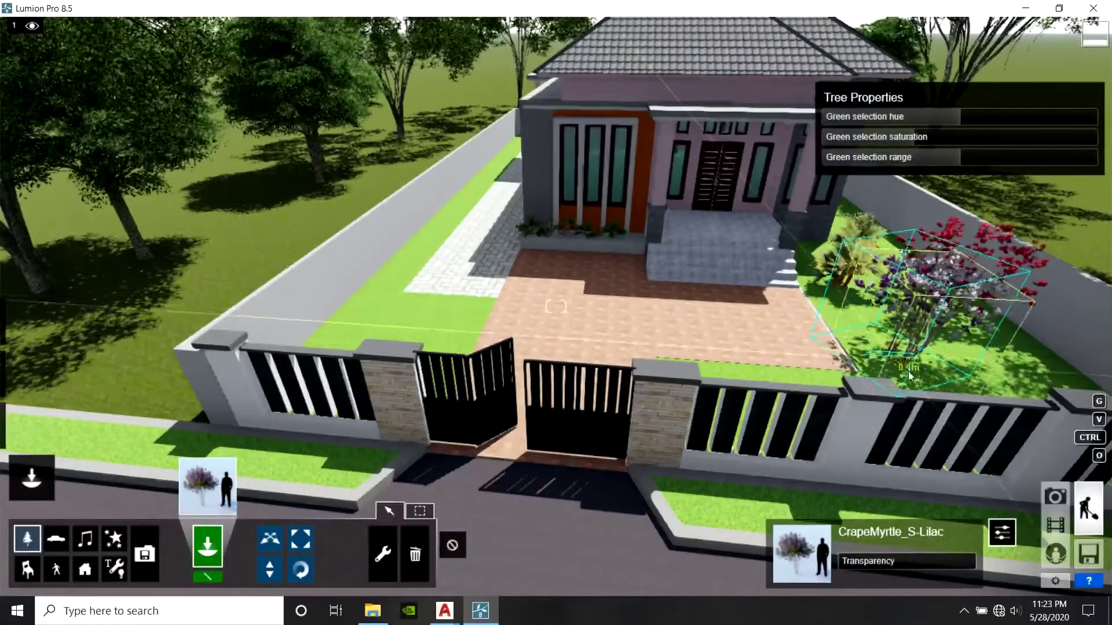
{"action": "key", "text": "w"}
{"action": "key", "text": "d"}
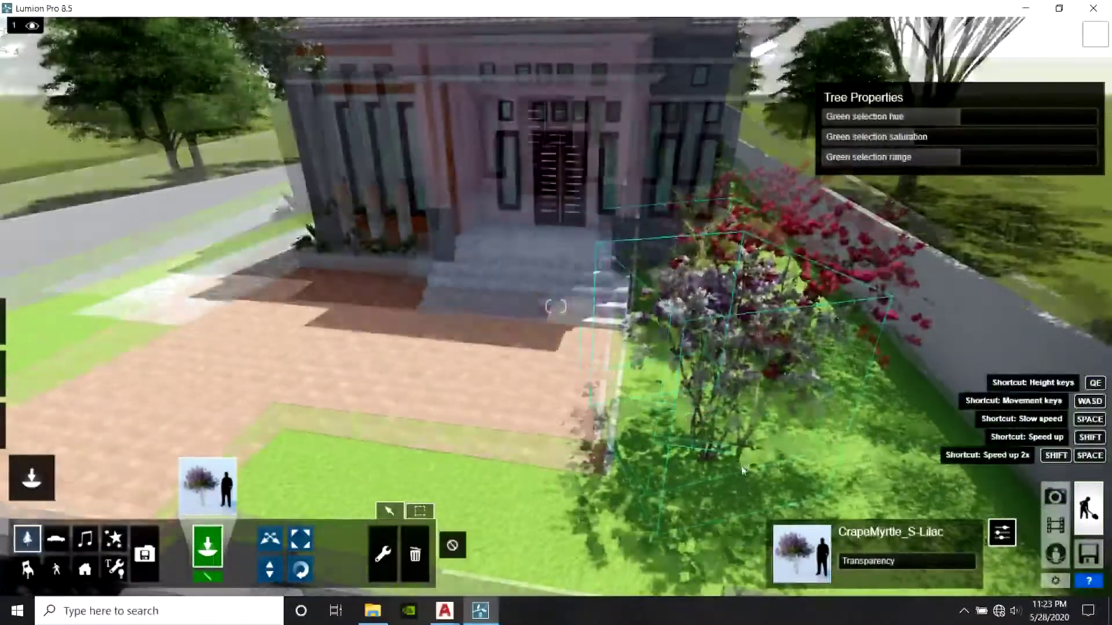
{"action": "right_click_drag", "start_coordinate": [744, 471], "coordinate": [737, 458]}
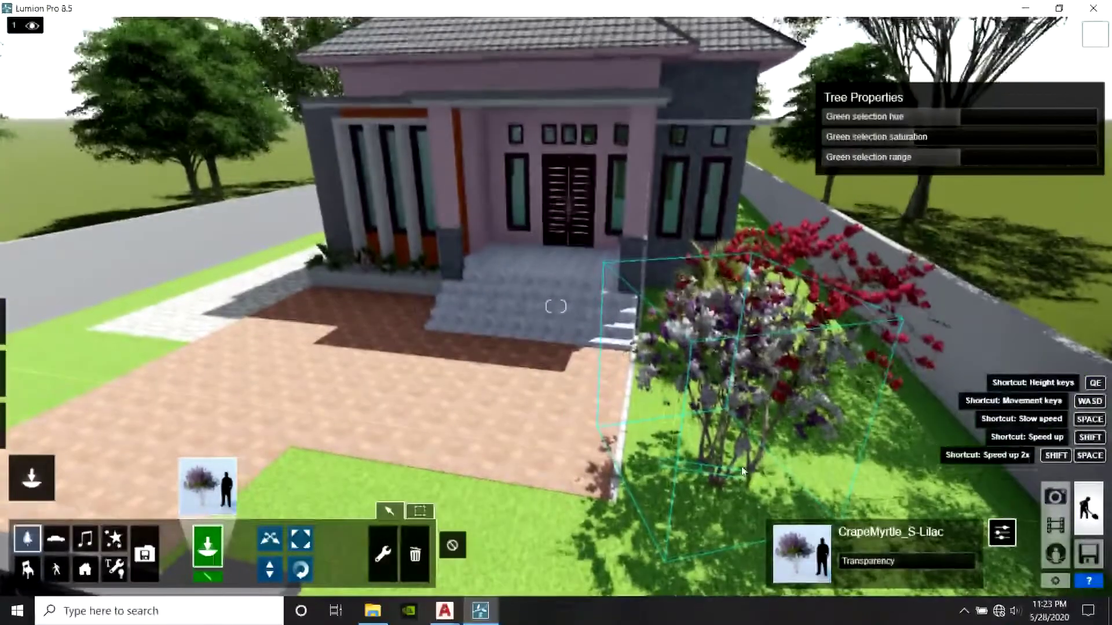
{"action": "key", "text": "s"}
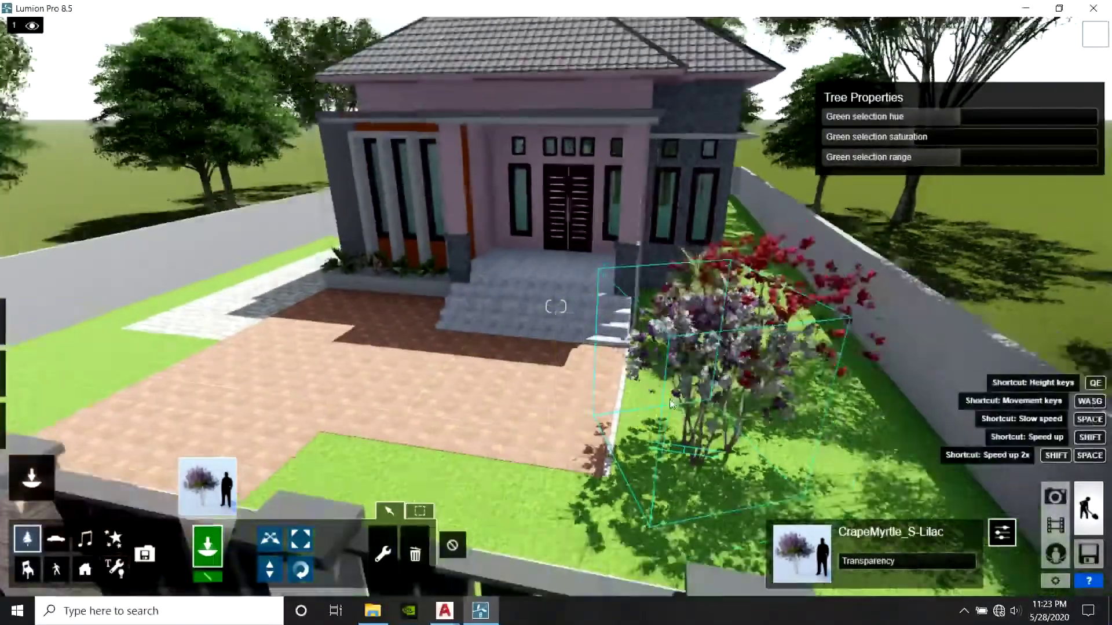
{"action": "right_click_drag", "start_coordinate": [857, 284], "coordinate": [798, 360]}
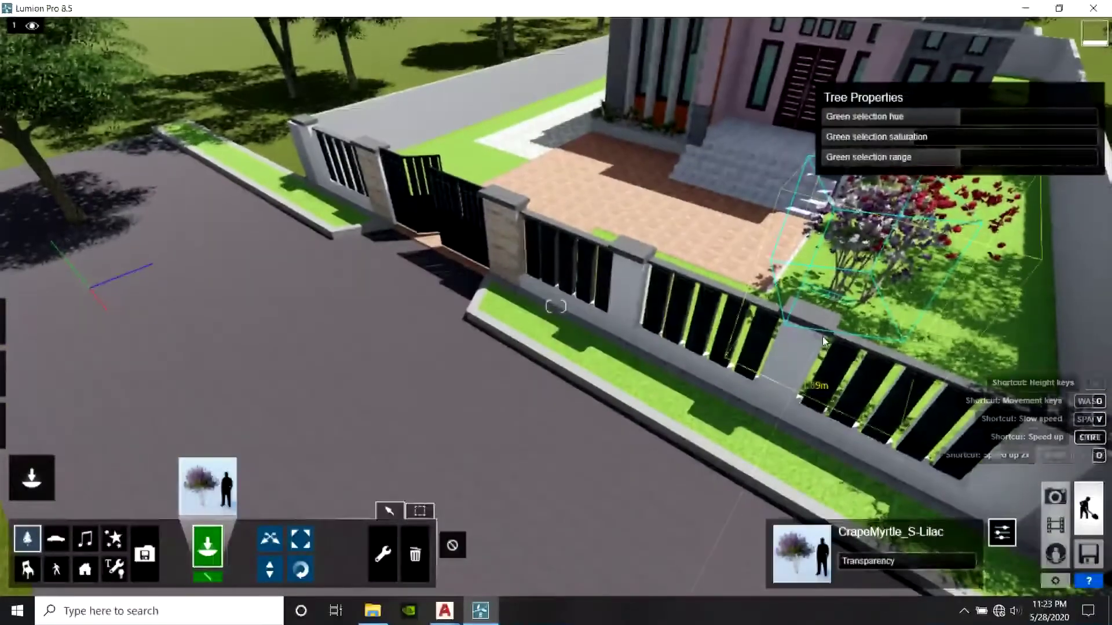
Choose Grass_Green_005 from the Nature Library and plant a few along the paving edge of the lawn left of the gate
{"action": "key", "text": "a"}
{"action": "key", "text": "w"}
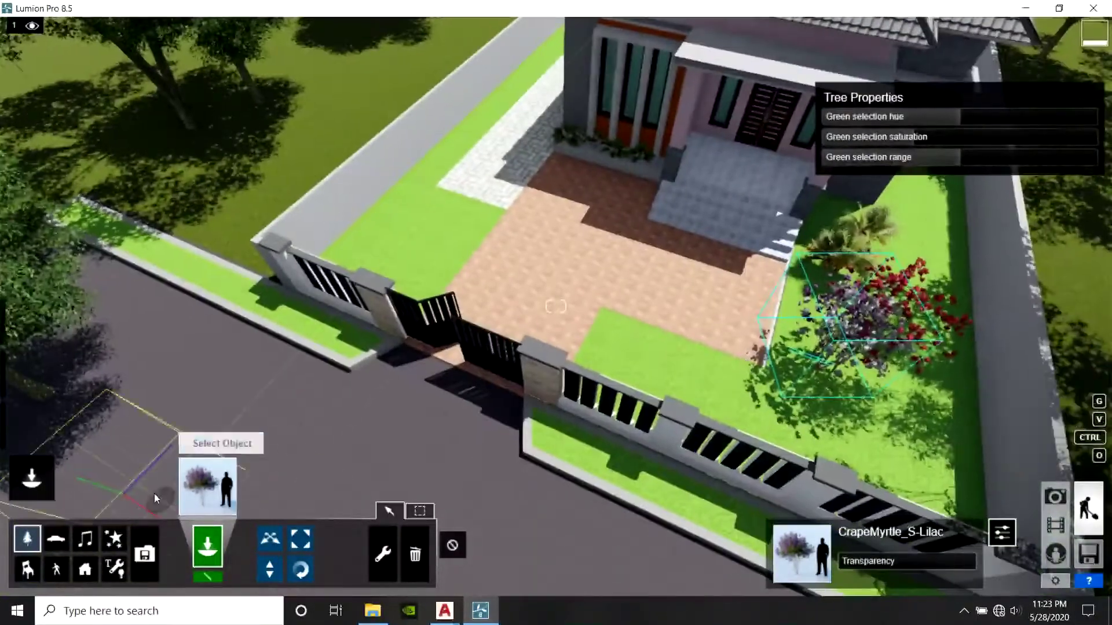
{"action": "left_click", "coordinate": [229, 479]}
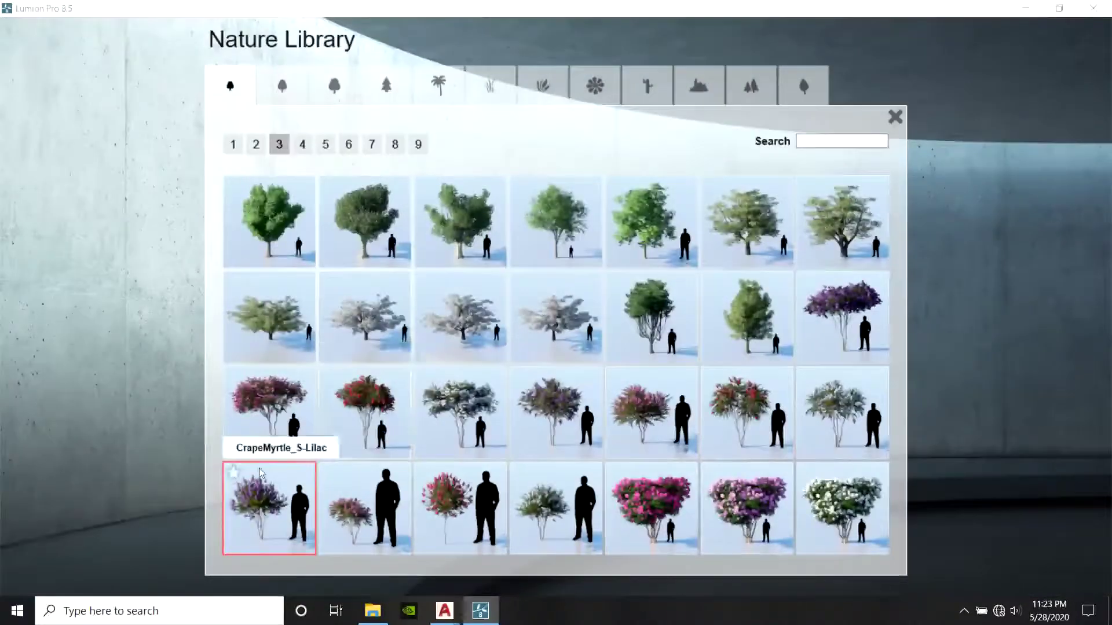
{"action": "left_click", "coordinate": [491, 87]}
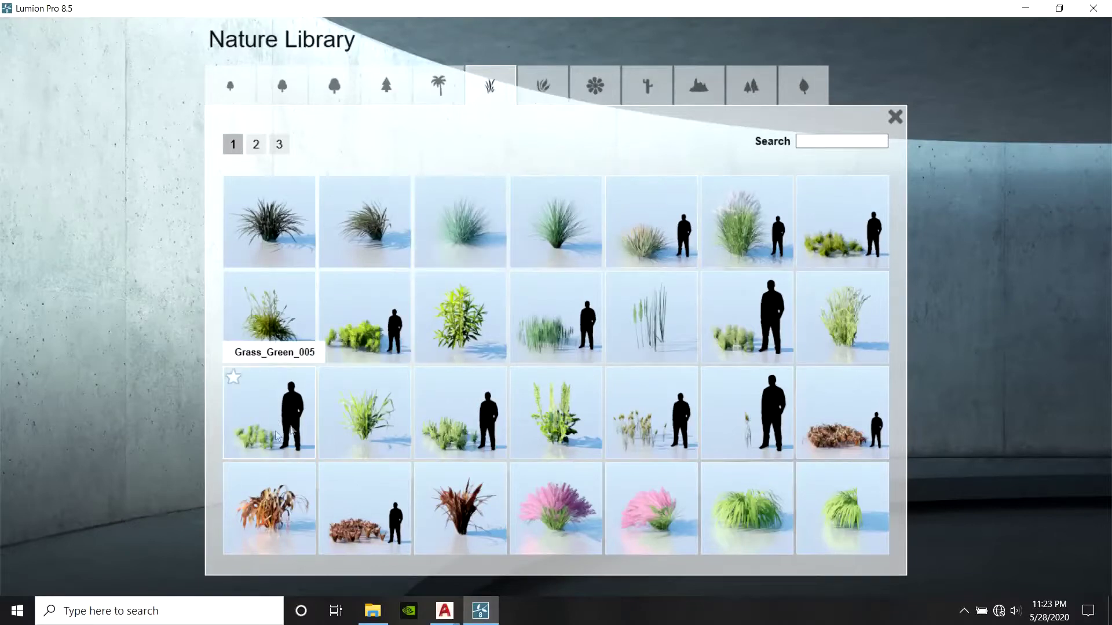
{"action": "left_click", "coordinate": [404, 441]}
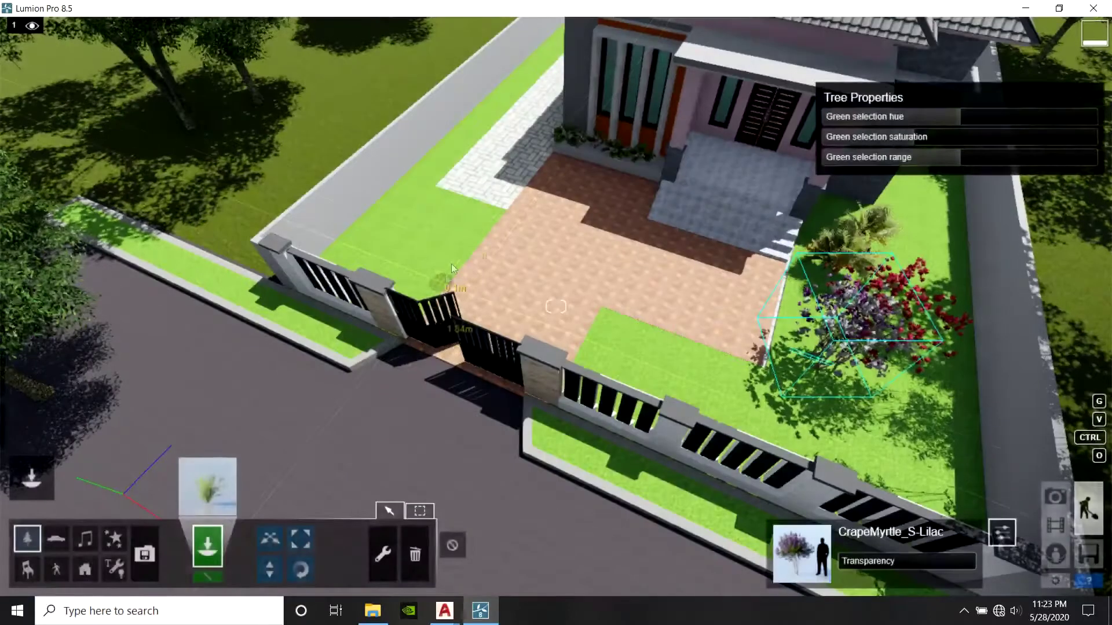
{"action": "scroll", "coordinate": [495, 222], "scroll_direction": "up", "scroll_amount": 5}
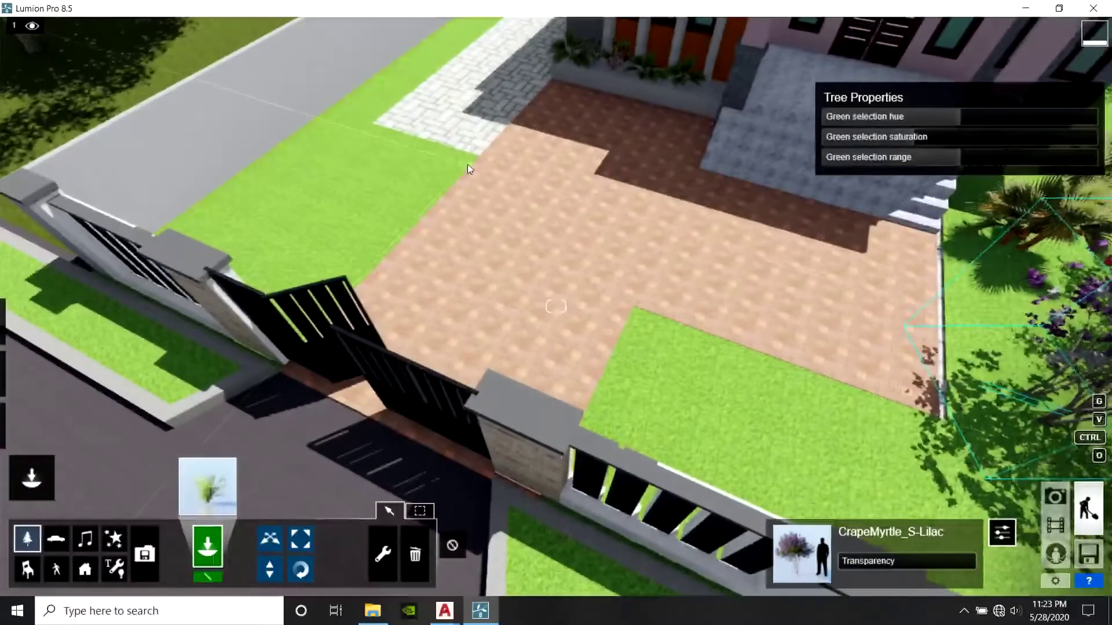
{"action": "left_click", "coordinate": [447, 178]}
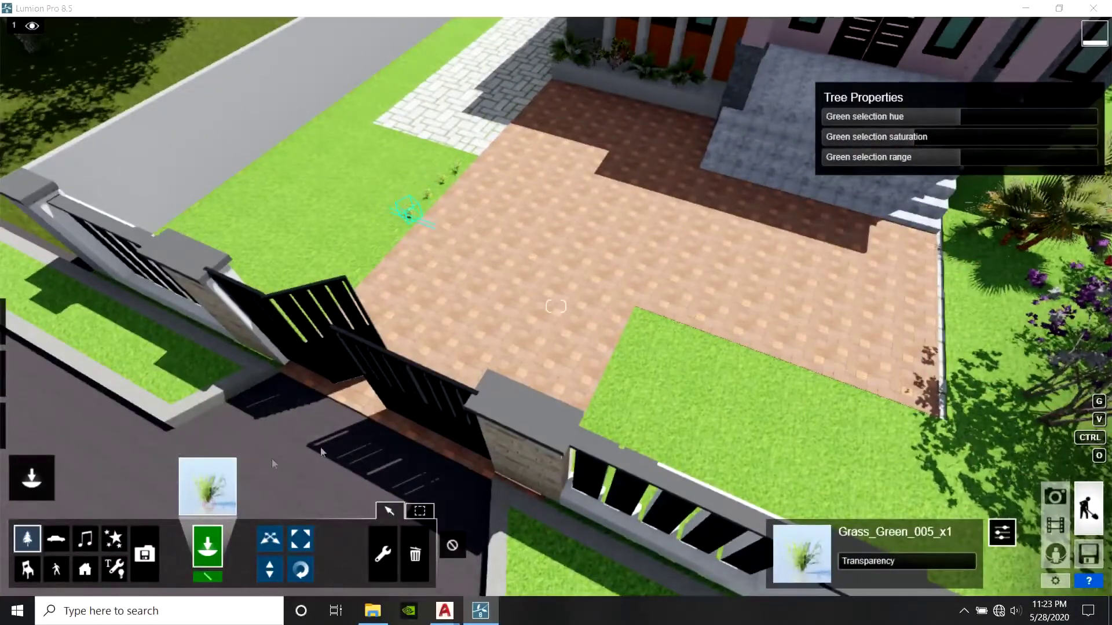
Choose Grass_Green_006 and plant a dense row along the paving edge of the lawn left of the gate
{"action": "left_click", "coordinate": [207, 486]}
{"action": "left_click", "coordinate": [545, 440]}
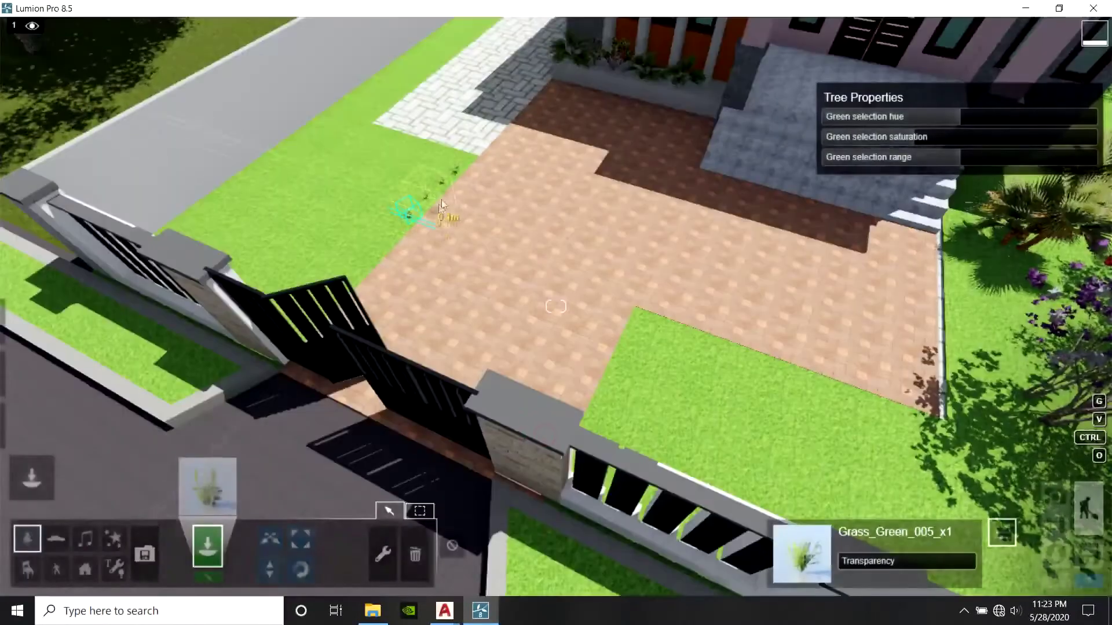
{"action": "left_click", "coordinate": [454, 170]}
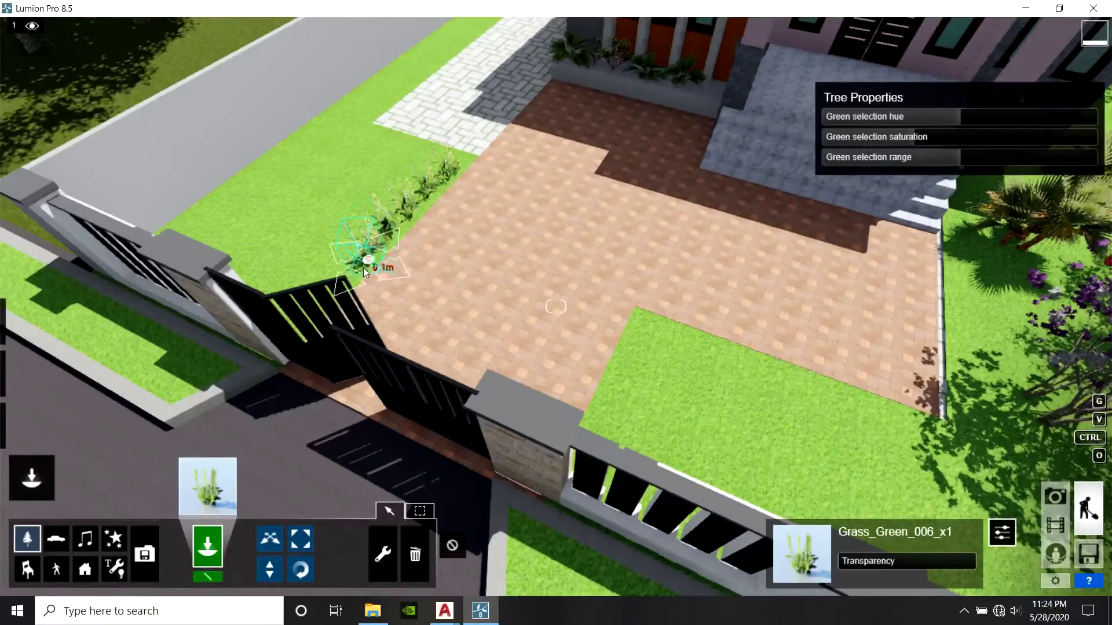
Line the front lawn's paving edges right of the gate with Grass_Green_006 and delete the stray plant on the paving
{"action": "left_click", "coordinate": [601, 423]}
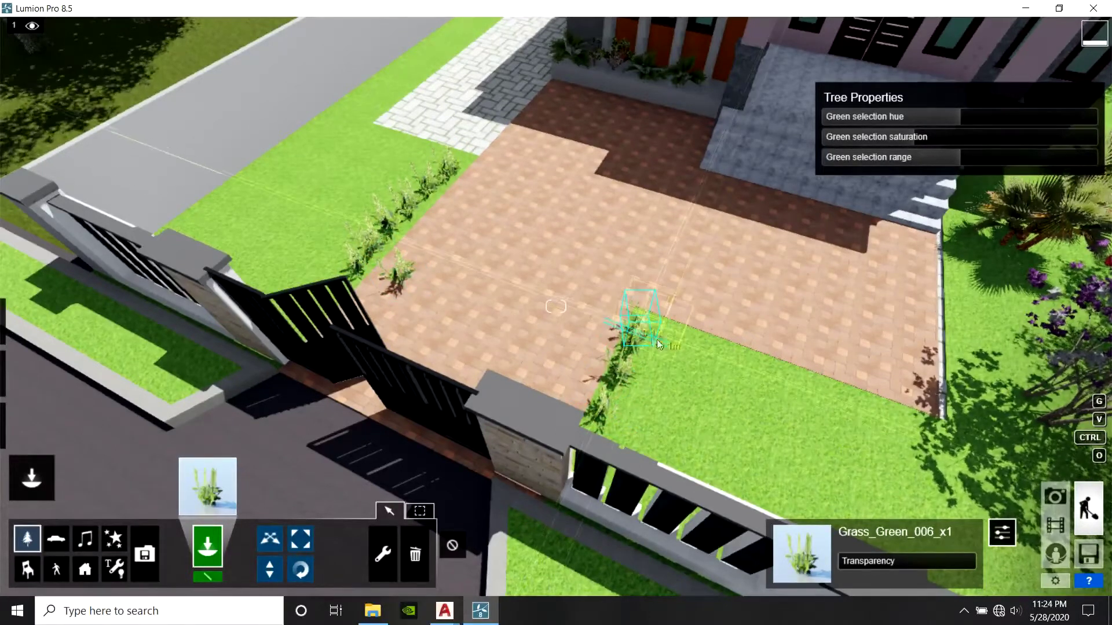
{"action": "left_click", "coordinate": [701, 346]}
{"action": "left_click", "coordinate": [739, 359]}
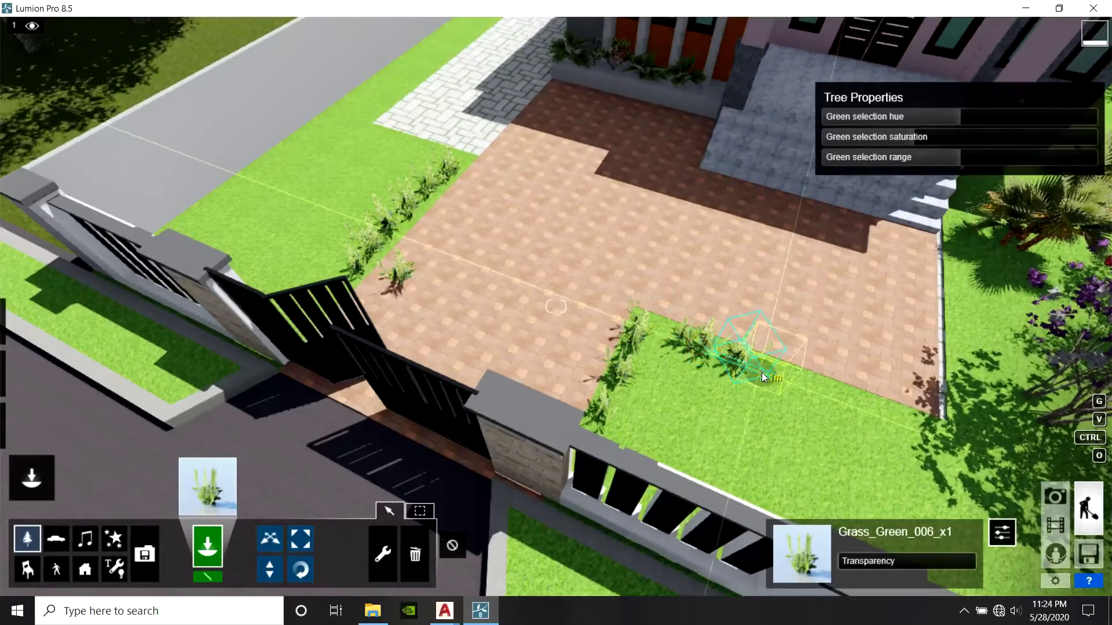
{"action": "left_click", "coordinate": [783, 374]}
{"action": "left_click", "coordinate": [830, 387]}
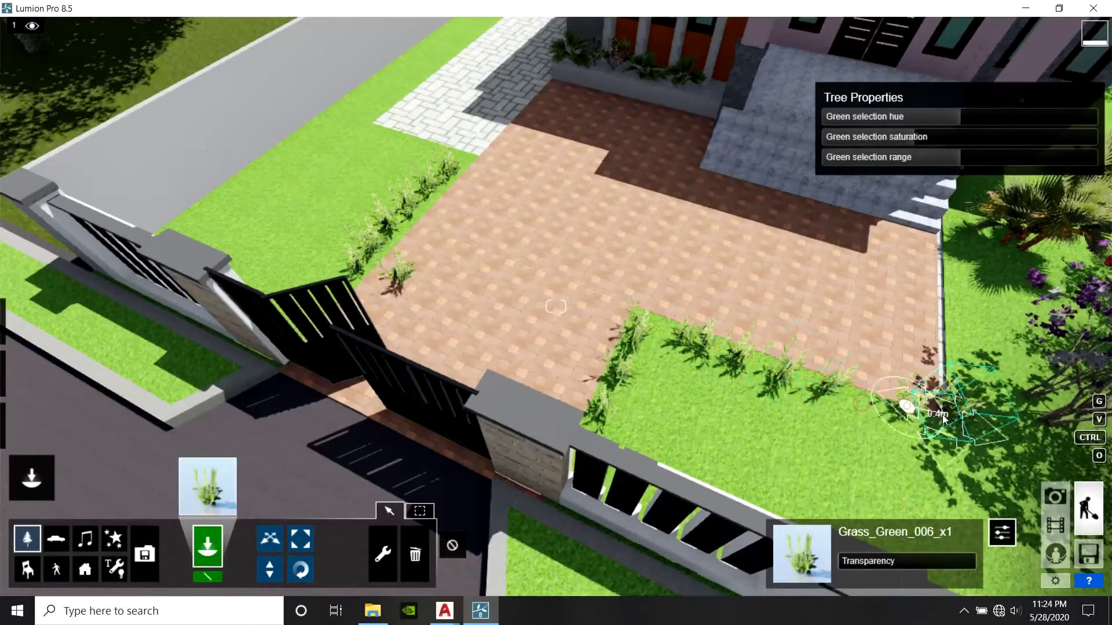
{"action": "left_click", "coordinate": [957, 426]}
{"action": "right_click_drag", "start_coordinate": [605, 418], "coordinate": [499, 477]}
{"action": "left_click", "coordinate": [415, 555]}
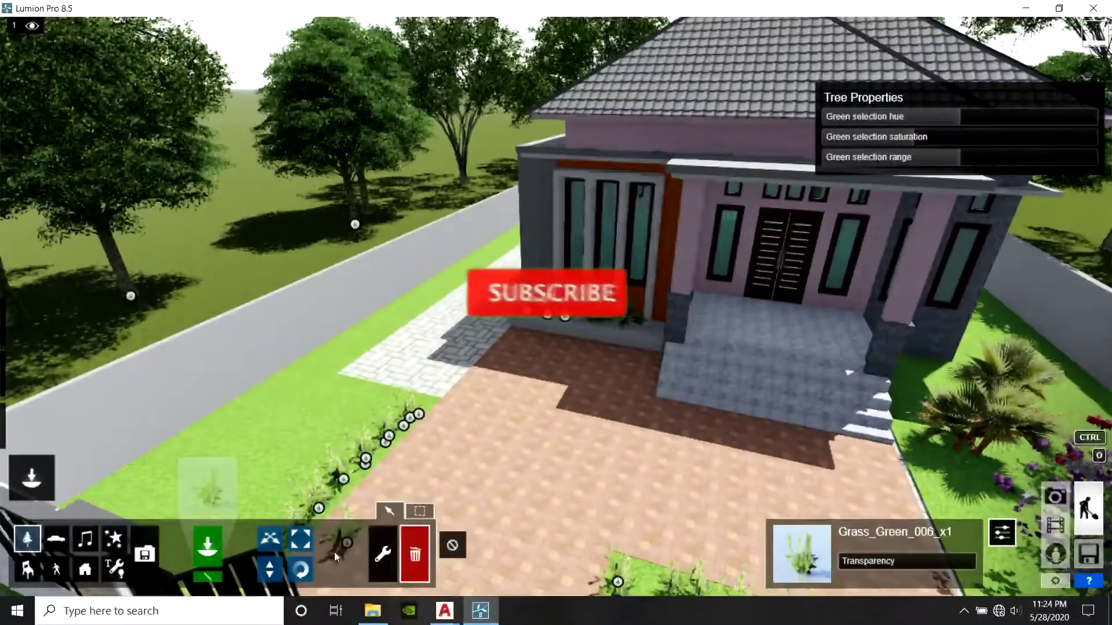
Choose RoyalPalm_002 from the Nature Library's palms and plant one on each front lawn inside the fence
{"action": "left_click", "coordinate": [206, 499]}
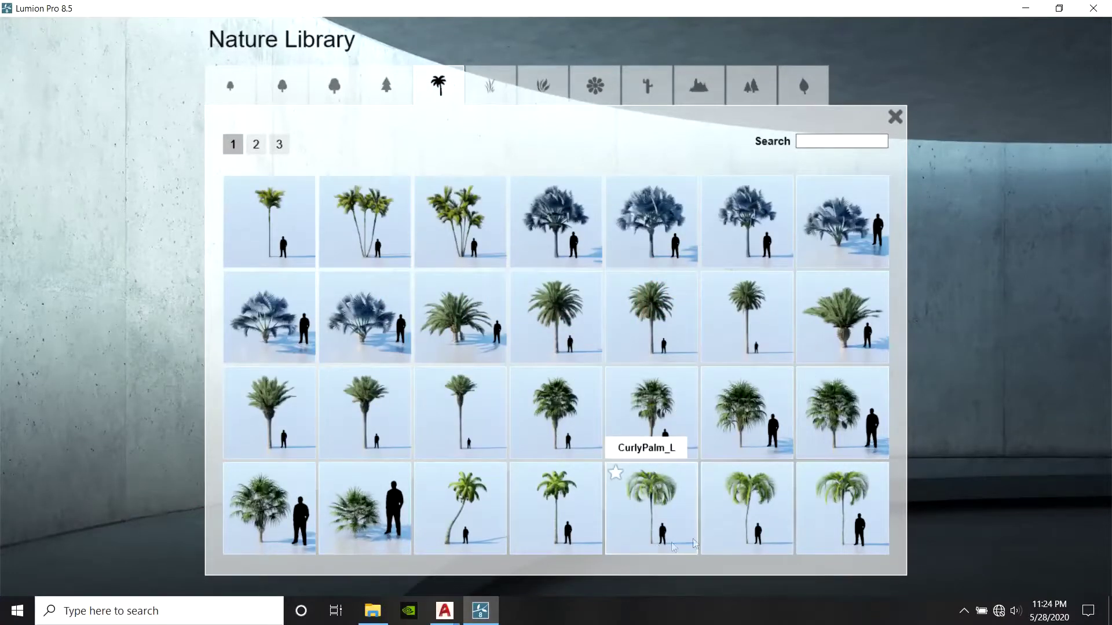
{"action": "left_click", "coordinate": [257, 147]}
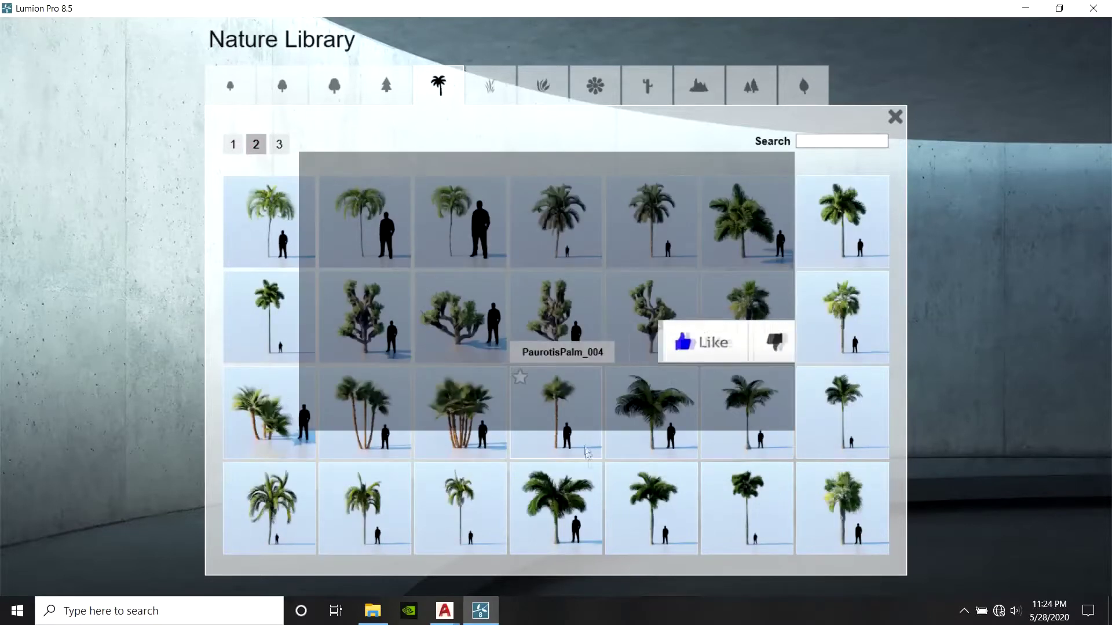
{"action": "left_click", "coordinate": [652, 528]}
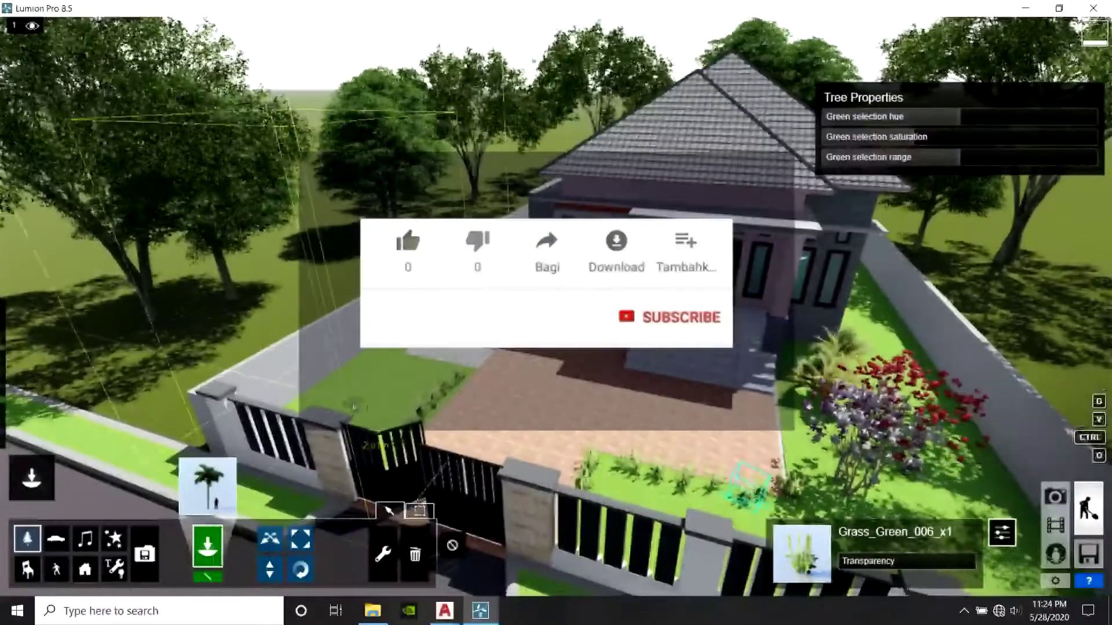
{"action": "left_click", "coordinate": [344, 406]}
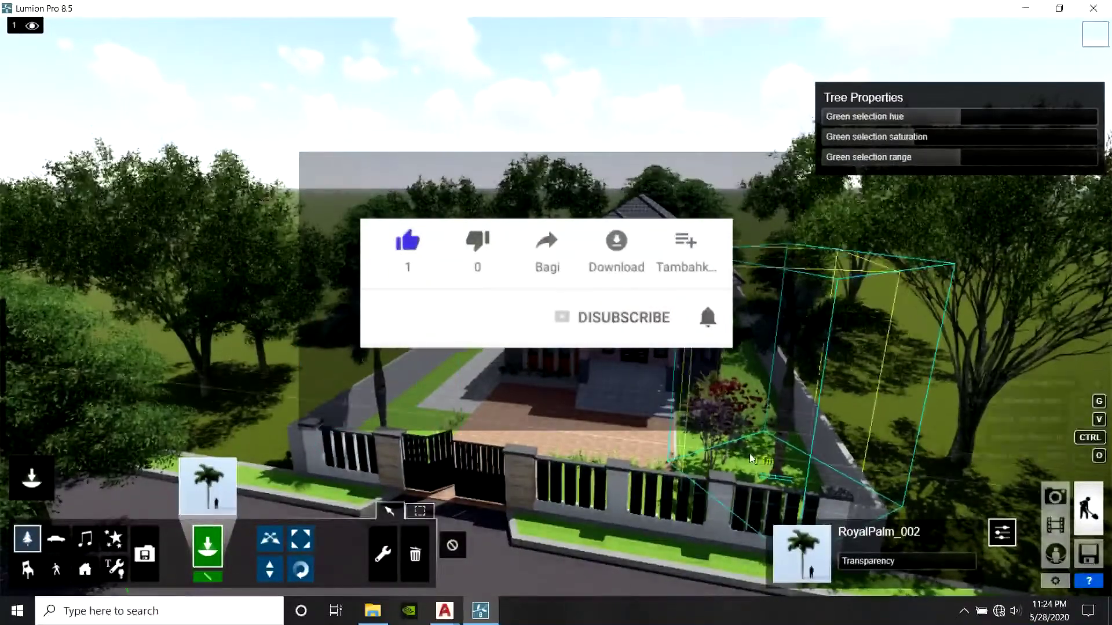
Switch to editing materials and assign the custom Standard material to the house's pink front walls (Color B01)
{"action": "right_click_drag", "start_coordinate": [762, 437], "coordinate": [593, 503]}
{"action": "key", "text": "w"}
{"action": "key", "text": "s"}
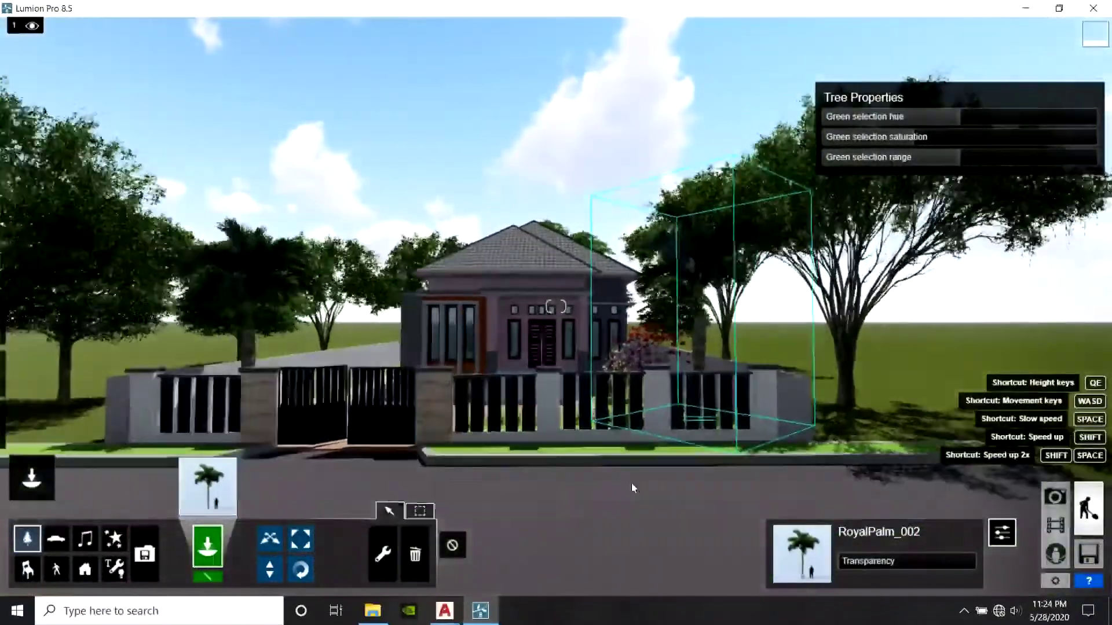
{"action": "right_click_drag", "start_coordinate": [631, 488], "coordinate": [630, 465]}
{"action": "key", "text": "w"}
{"action": "key", "text": "w"}
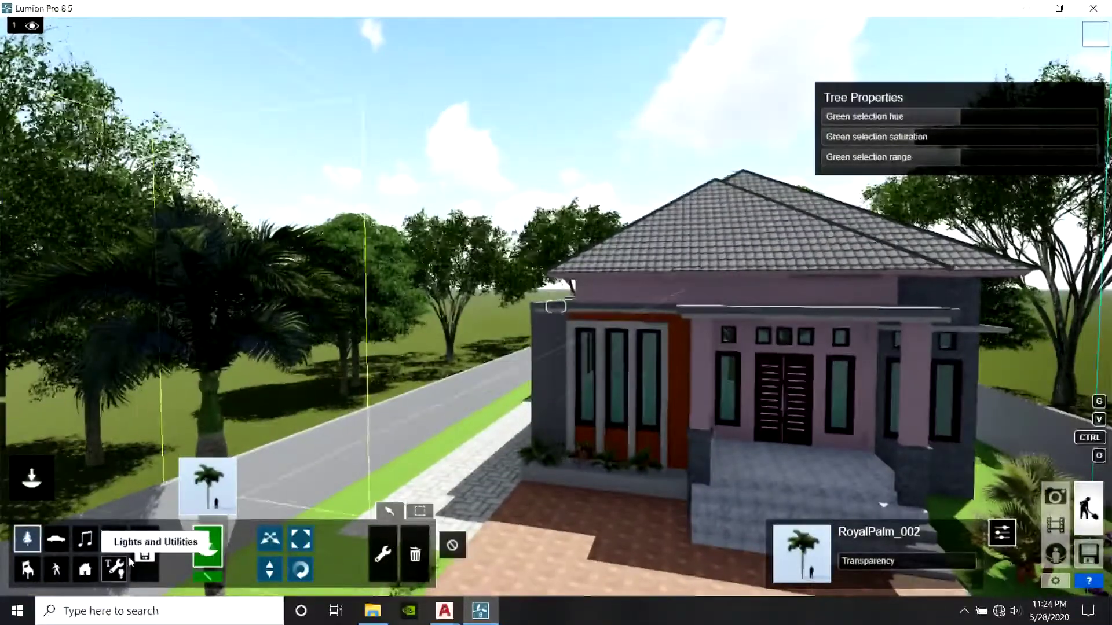
{"action": "mouse_move", "coordinate": [34, 450]}
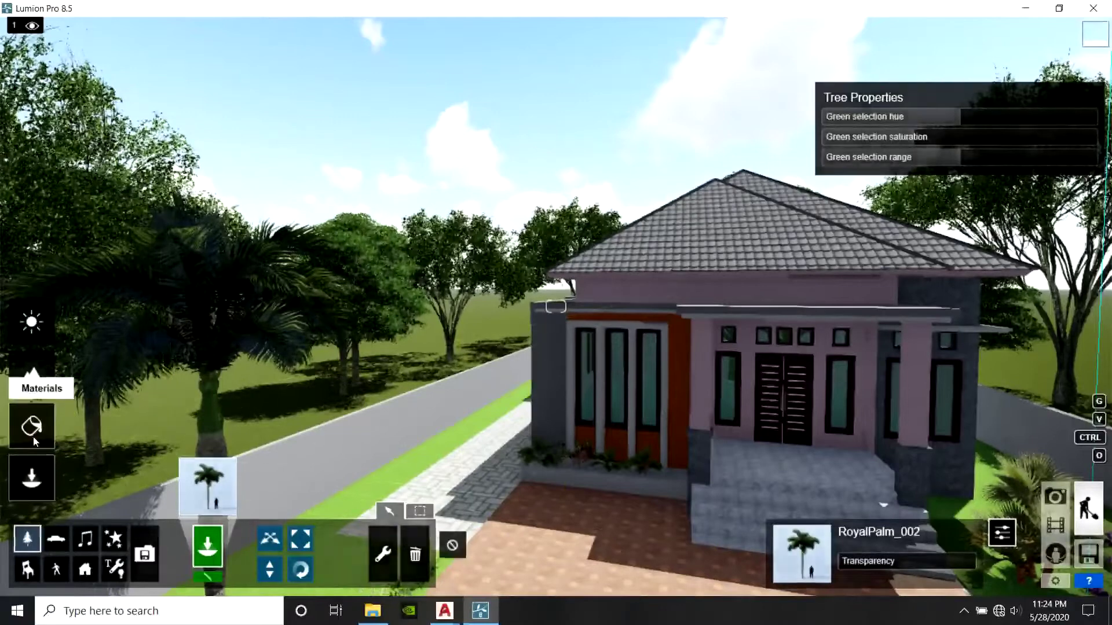
{"action": "left_click", "coordinate": [31, 377]}
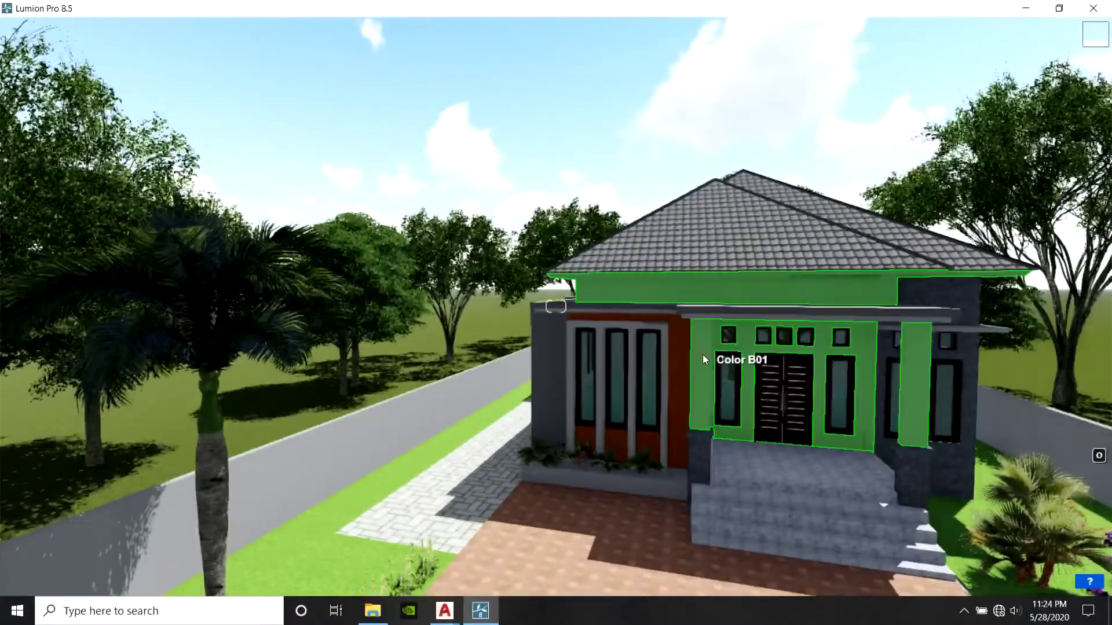
{"action": "left_click", "coordinate": [703, 356]}
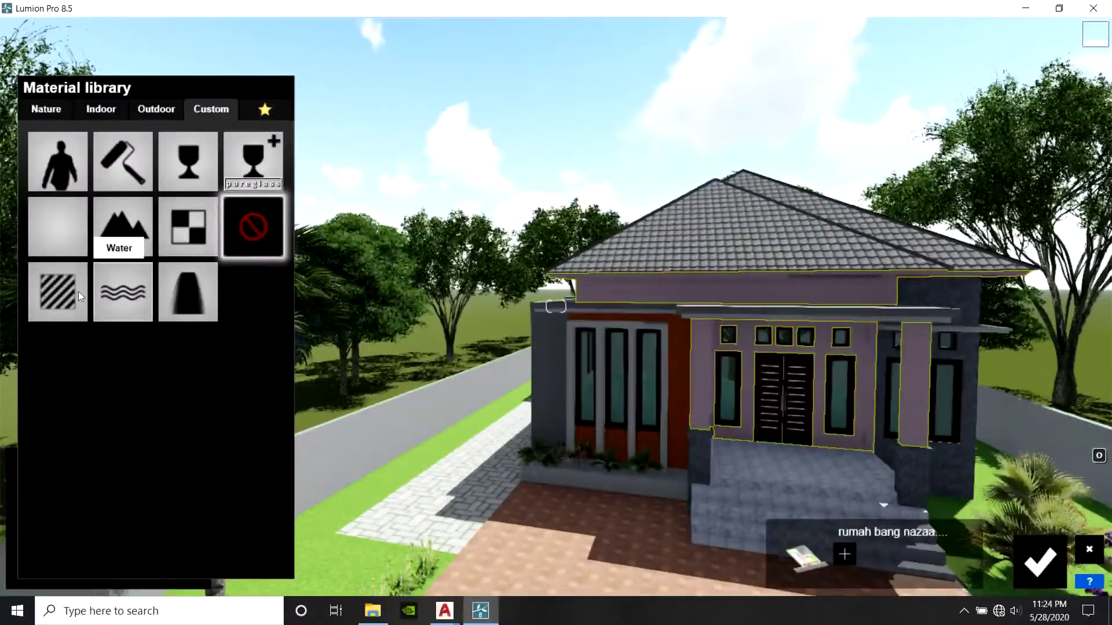
{"action": "left_click", "coordinate": [58, 292]}
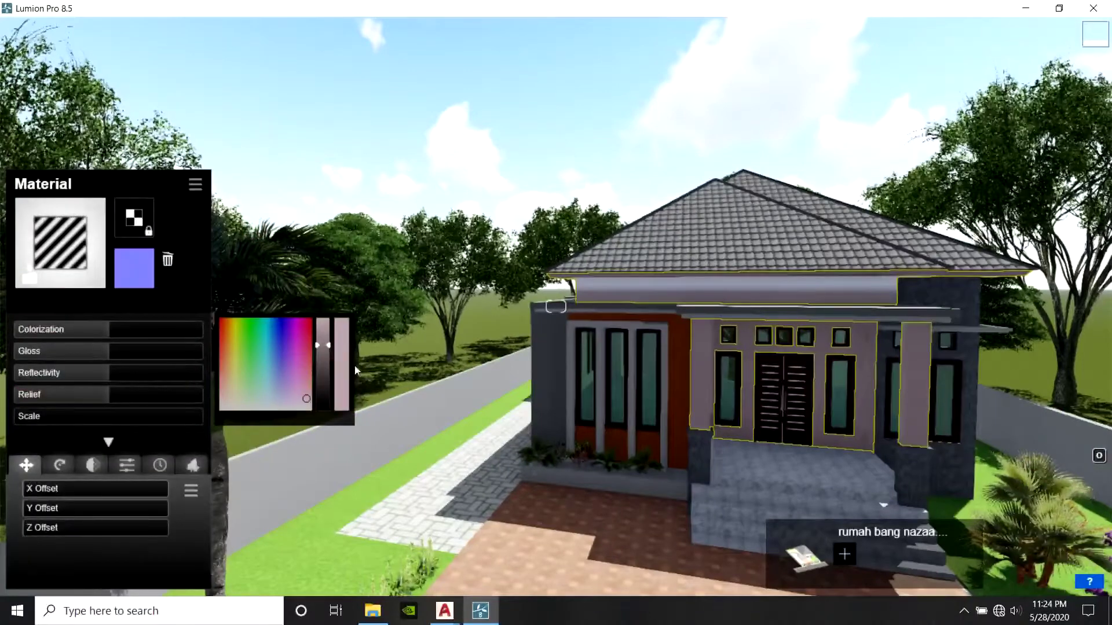
Recolour the front walls a bright near-white, with reduced gloss and maximum relief
{"action": "left_click_drag", "start_coordinate": [329, 344], "coordinate": [329, 339]}
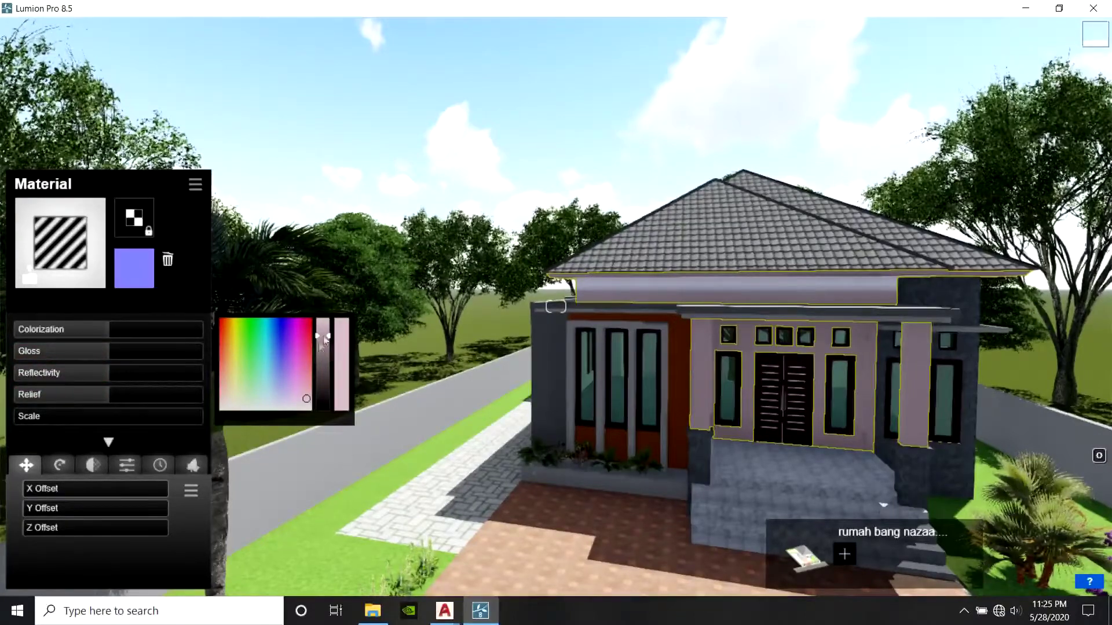
{"action": "left_click_drag", "start_coordinate": [326, 330], "coordinate": [324, 325]}
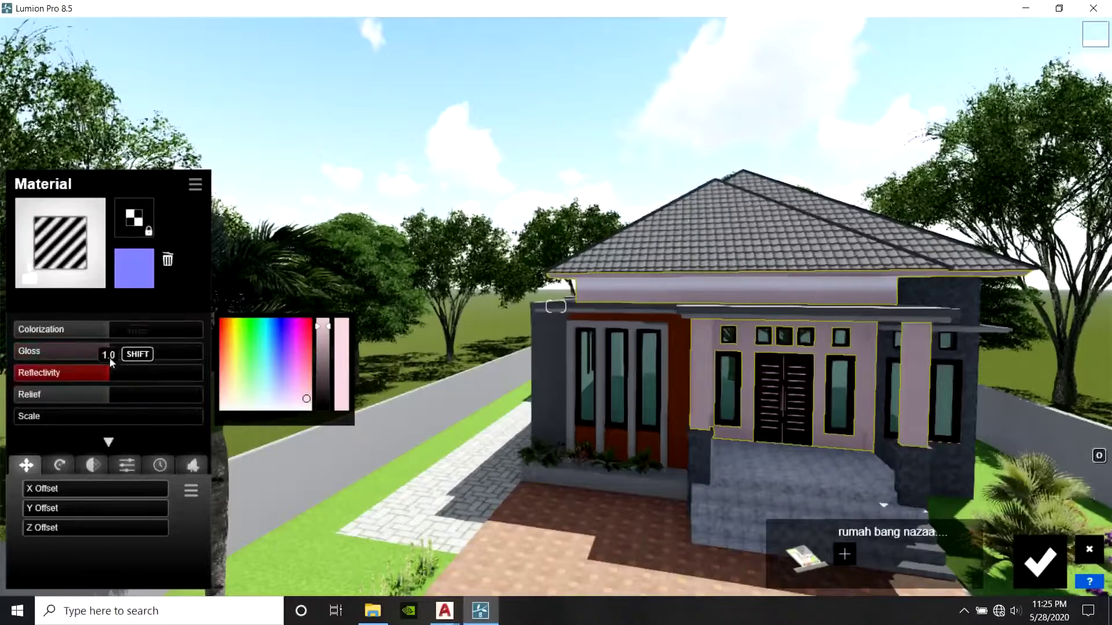
{"action": "left_click_drag", "start_coordinate": [109, 351], "coordinate": [55, 356]}
{"action": "left_click_drag", "start_coordinate": [112, 394], "coordinate": [203, 396]}
{"action": "right_click_drag", "start_coordinate": [534, 380], "coordinate": [526, 395]}
{"action": "key", "text": "w"}
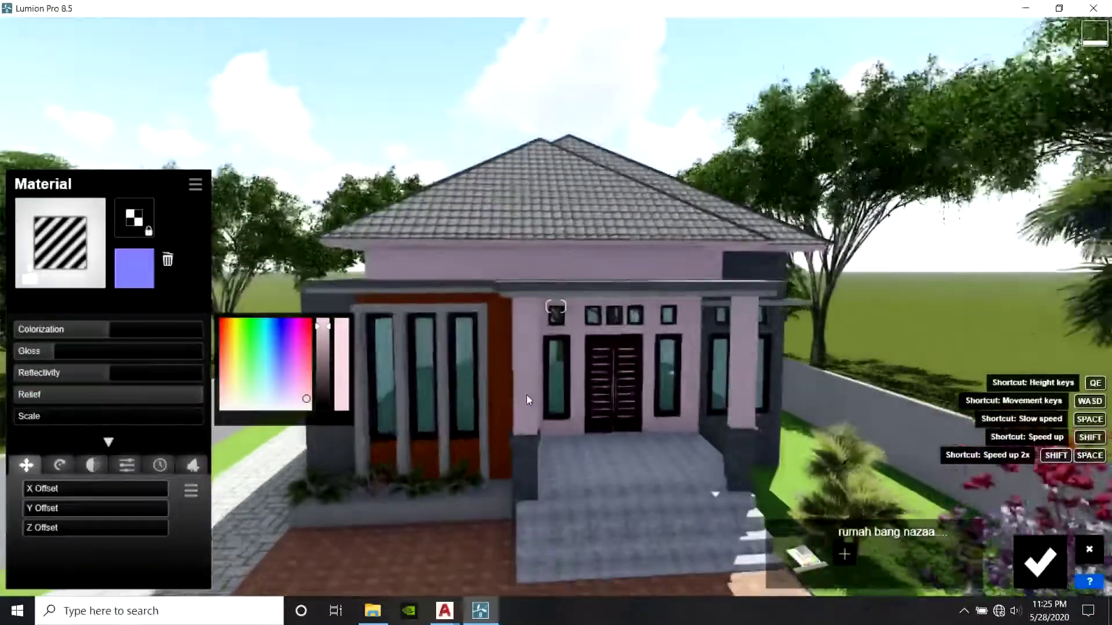
{"action": "left_click", "coordinate": [286, 409]}
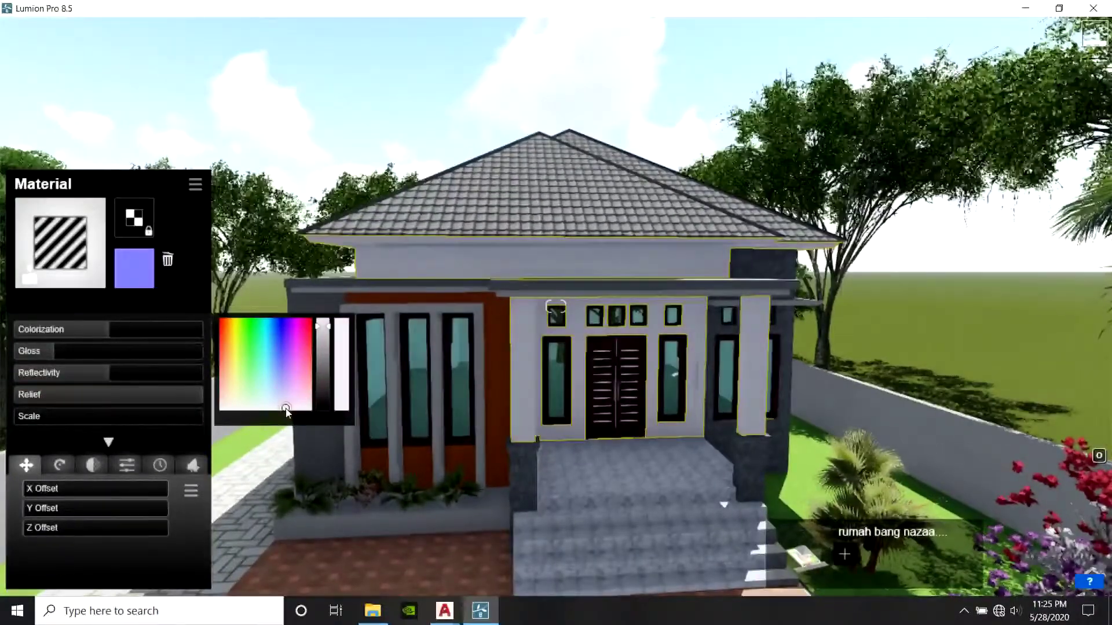
Assign the Standard material to the orange wall trim (Color C07) and to the Default material on the window frames, planter and boundary walls
{"action": "left_click", "coordinate": [495, 363]}
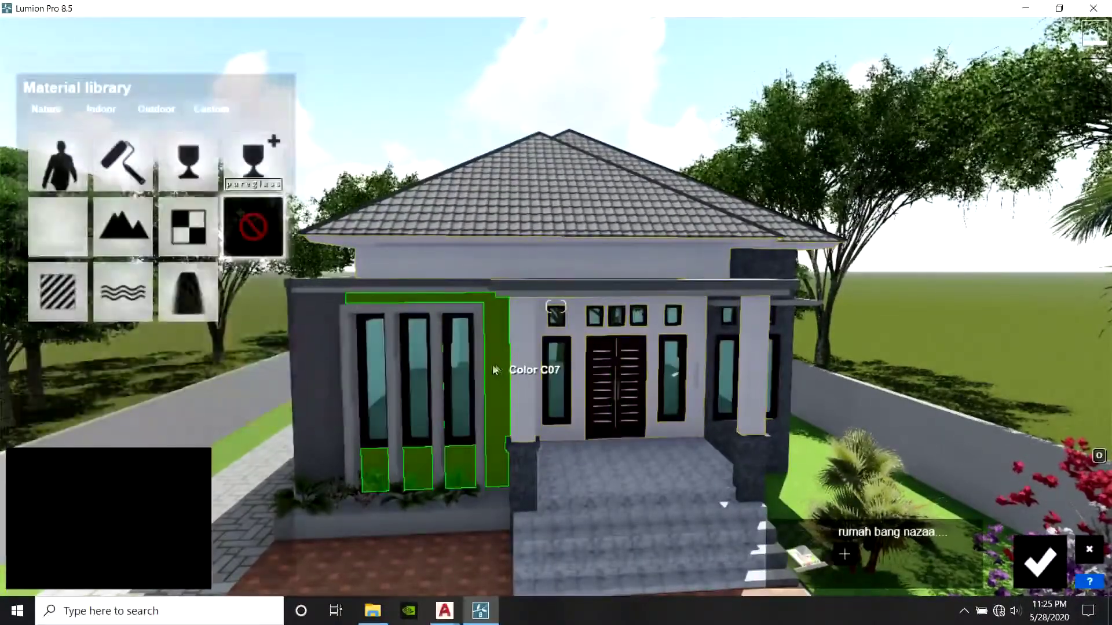
{"action": "left_click", "coordinate": [78, 303]}
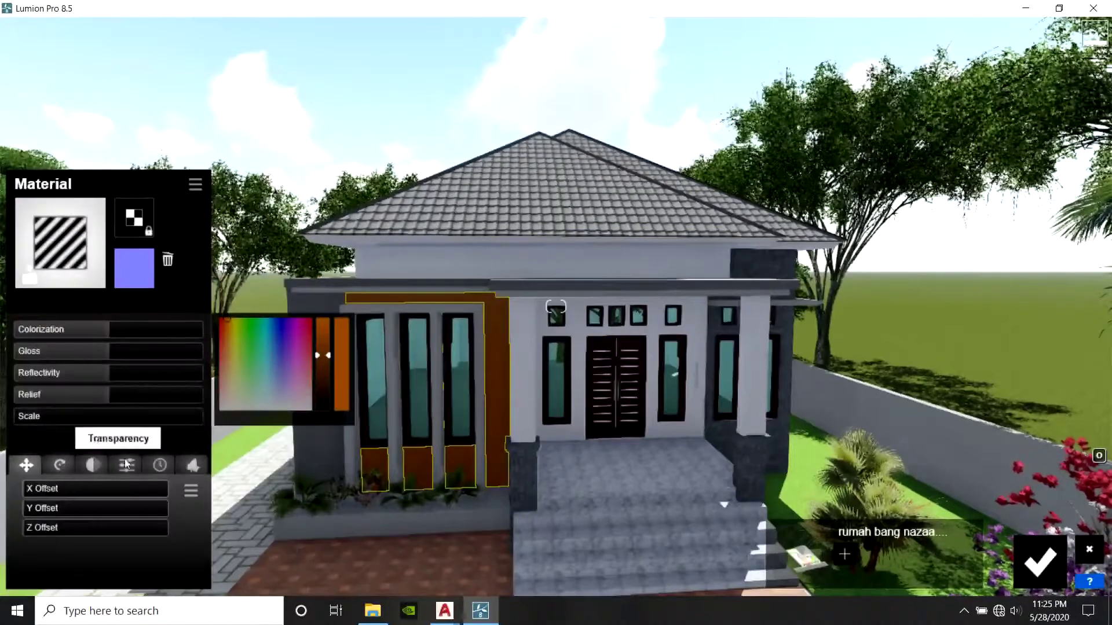
{"action": "left_click", "coordinate": [389, 339]}
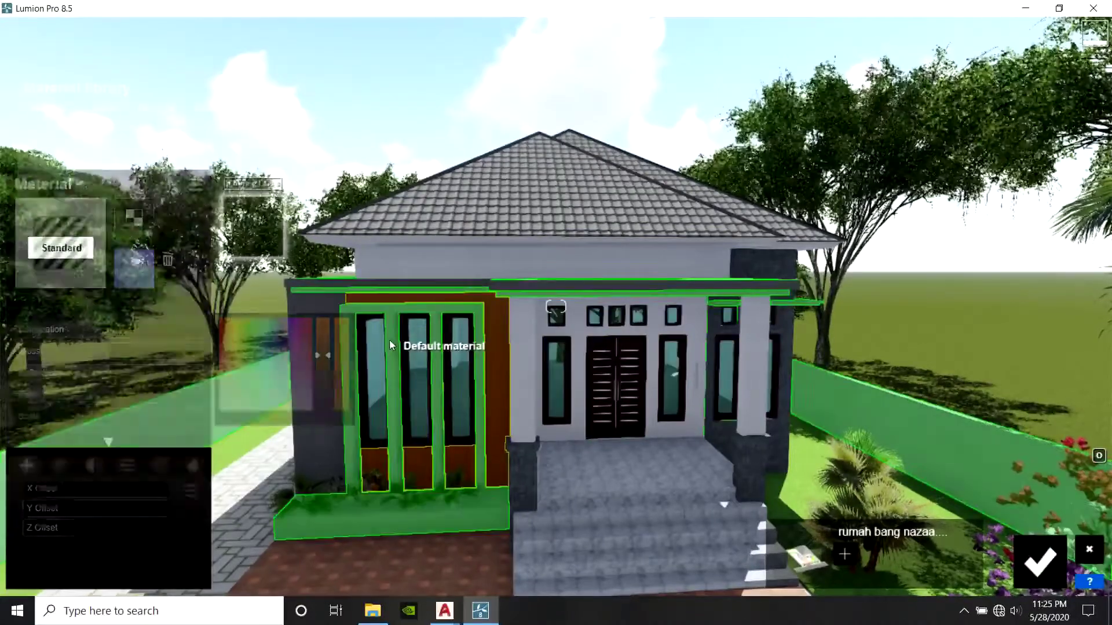
{"action": "left_click", "coordinate": [58, 291]}
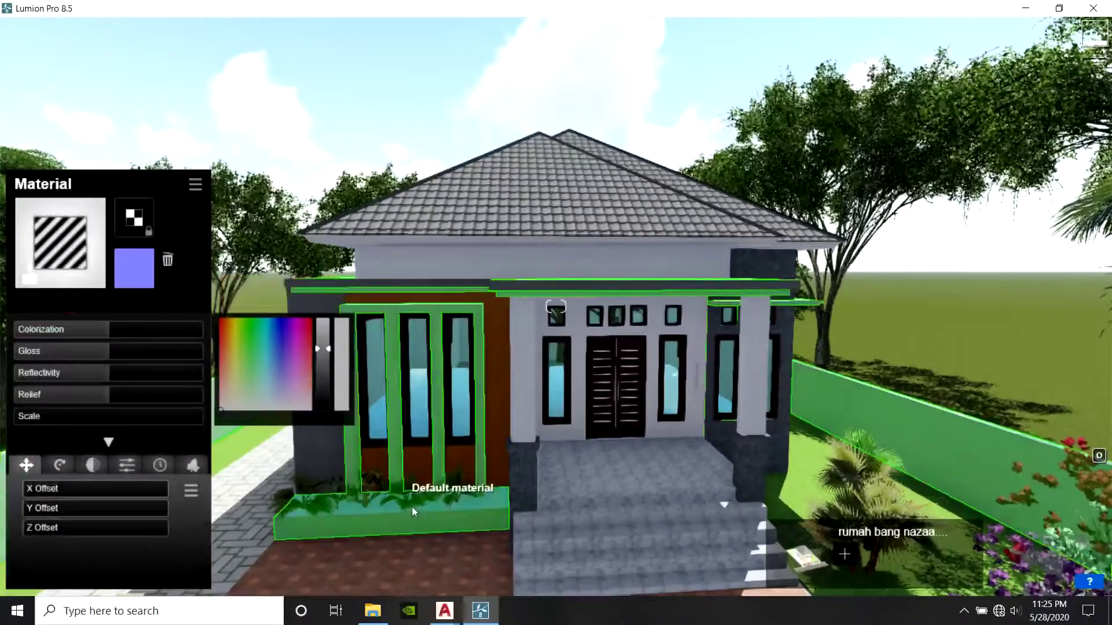
Assign the Standard material to the roof tiles, raising the gloss slightly and lowering the reflectivity
{"action": "left_click", "coordinate": [454, 222]}
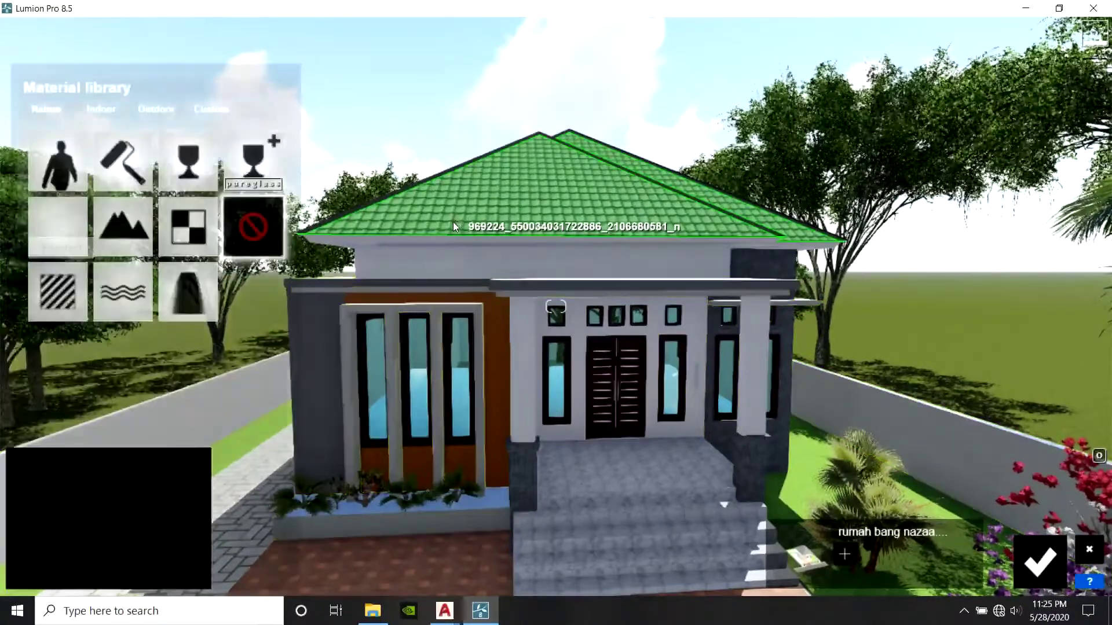
{"action": "left_click", "coordinate": [57, 306]}
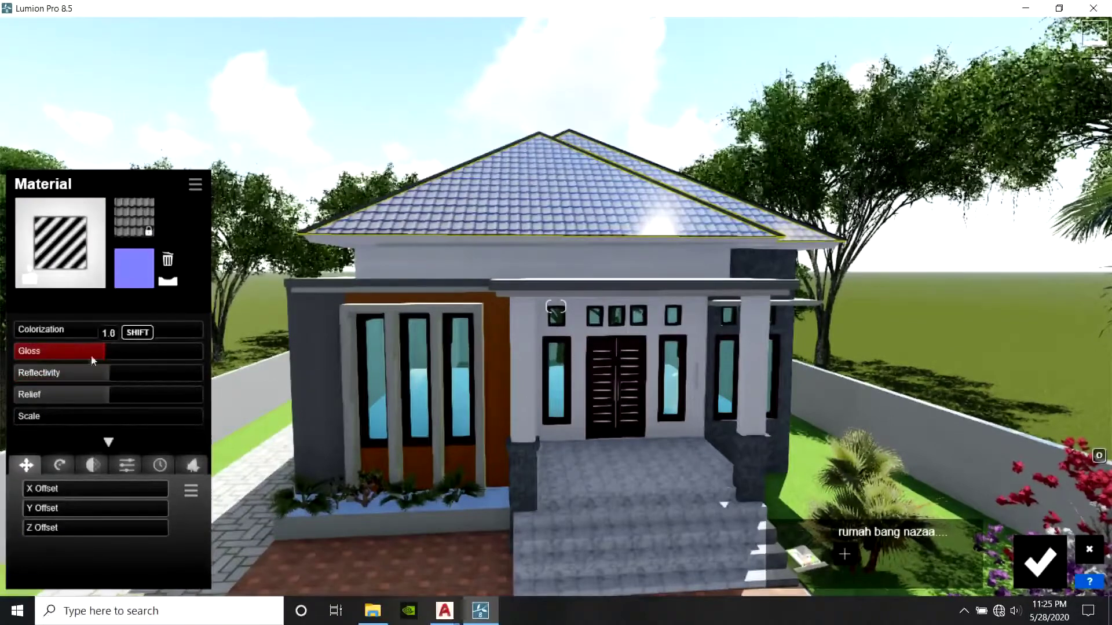
{"action": "left_click_drag", "start_coordinate": [92, 355], "coordinate": [53, 379]}
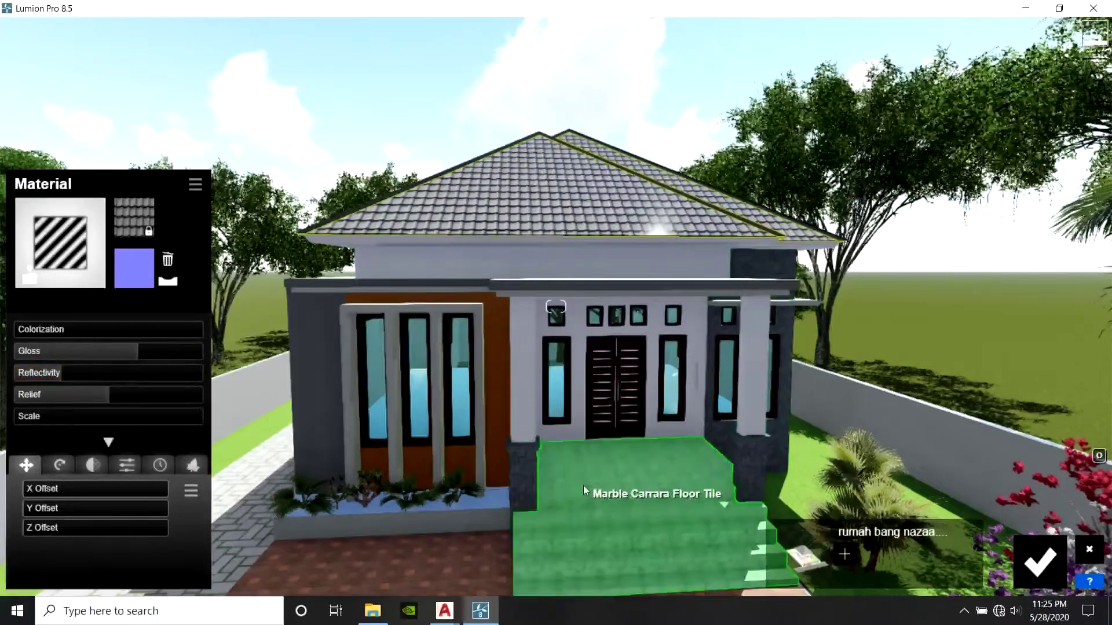
Assign the Standard material to the Marble Carrara Floor Tile surface of the entrance porch and steps
{"action": "left_click", "coordinate": [583, 488]}
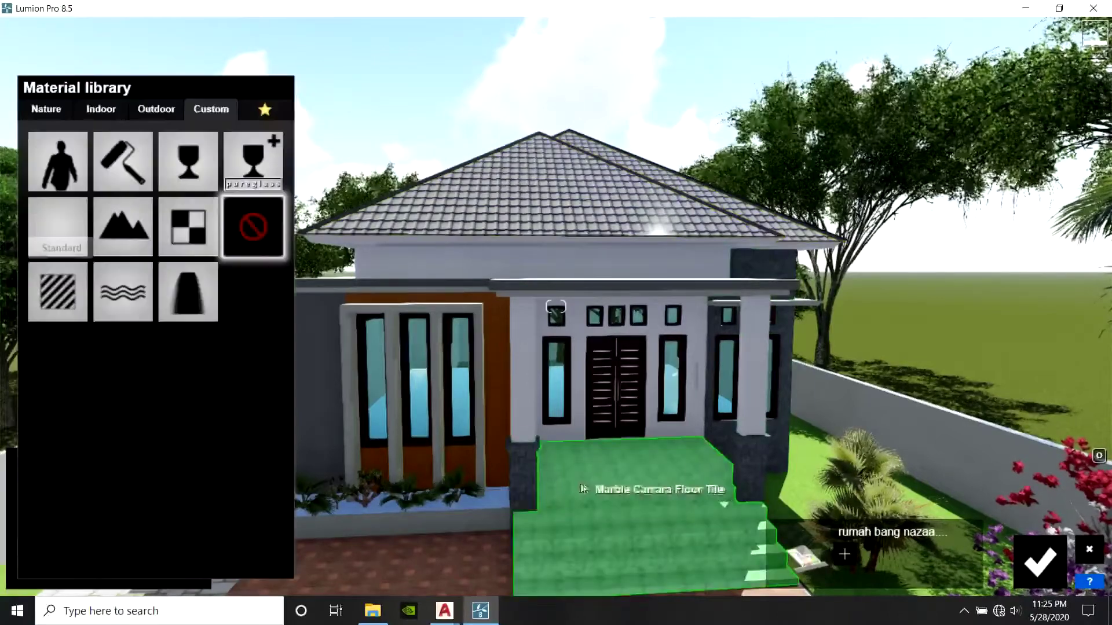
{"action": "left_click", "coordinate": [61, 304]}
{"action": "key", "text": "s"}
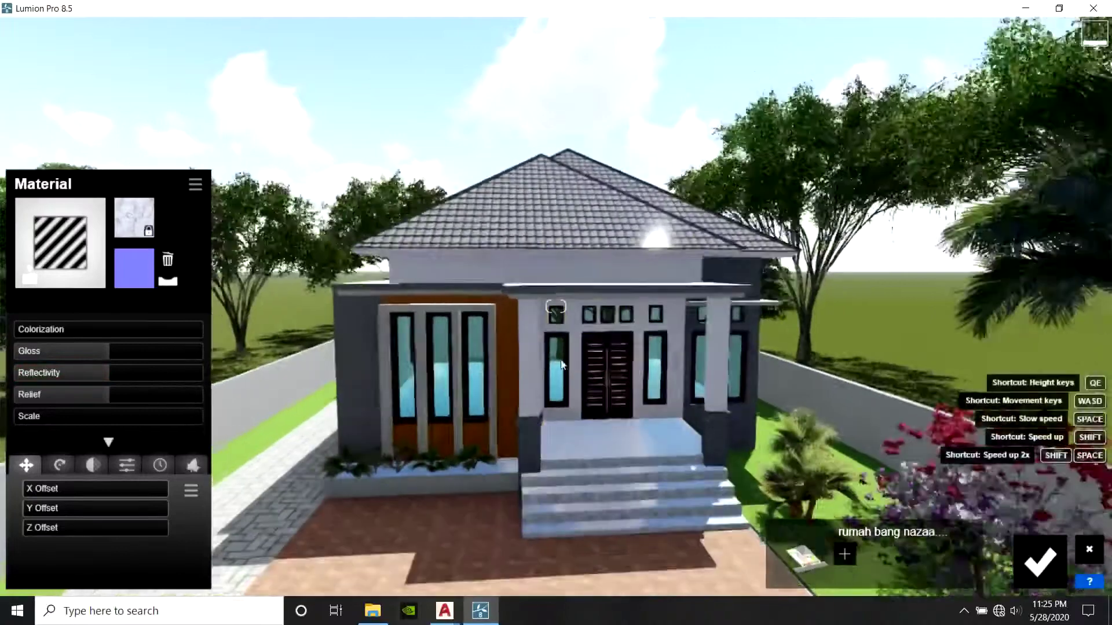
Set the reflectivity of the window glass to 5.0
{"action": "left_click", "coordinate": [478, 365]}
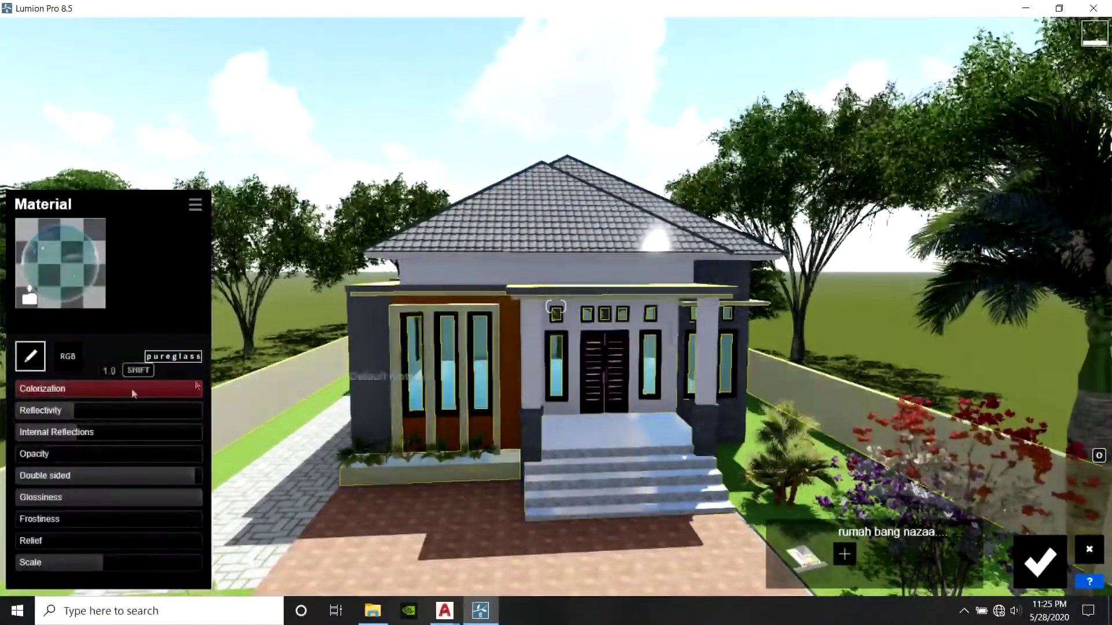
{"action": "left_click_drag", "start_coordinate": [75, 415], "coordinate": [126, 416]}
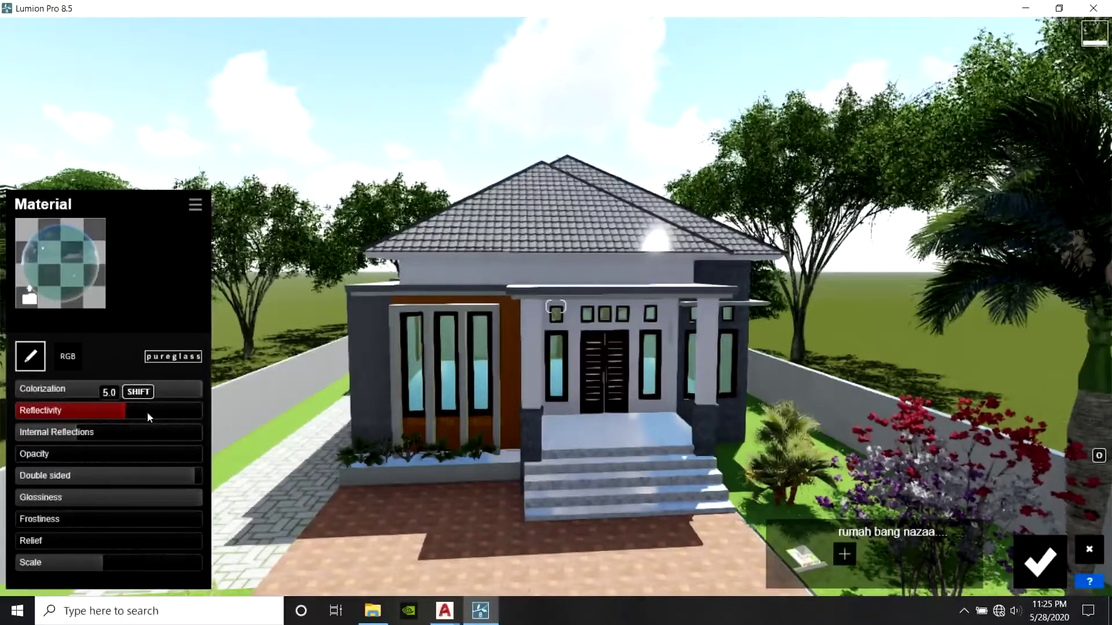
Assign the Standard material to the dark stone column bases and side wall and to the grey front wall (Color M05), and save the changes
{"action": "right_click_drag", "start_coordinate": [558, 402], "coordinate": [571, 456]}
{"action": "left_click", "coordinate": [538, 477]}
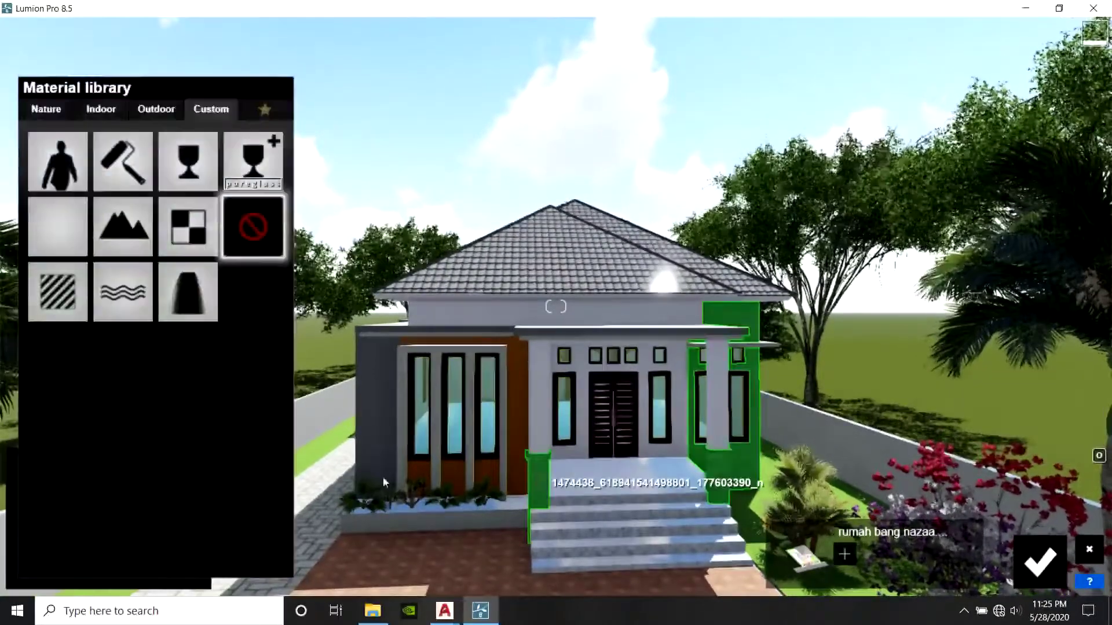
{"action": "left_click", "coordinate": [55, 299]}
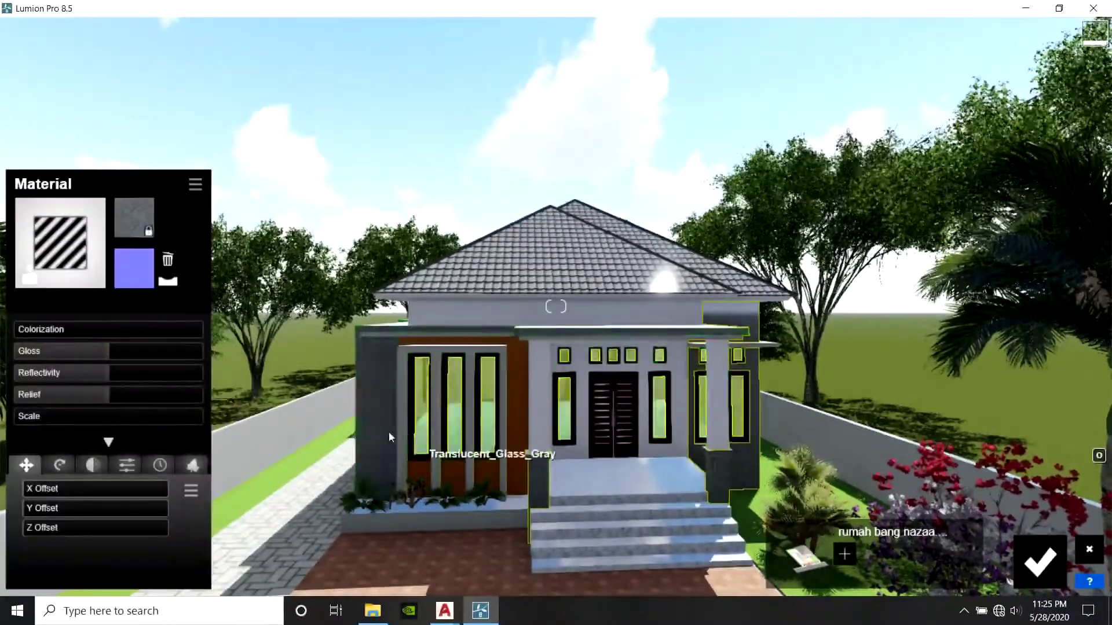
{"action": "left_click", "coordinate": [373, 418]}
{"action": "left_click", "coordinate": [44, 304]}
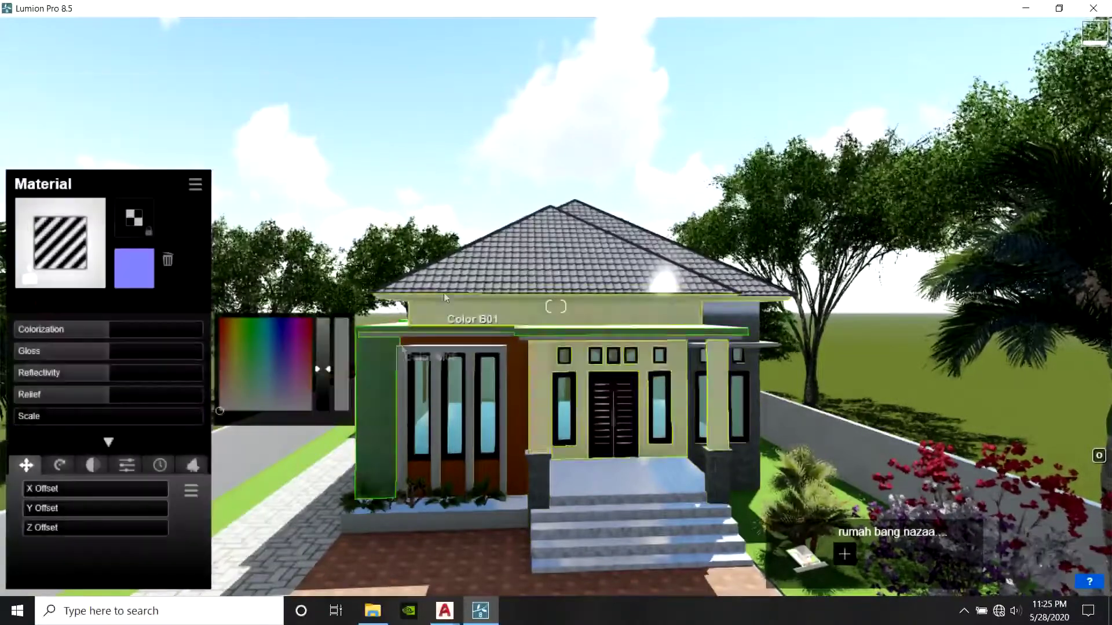
{"action": "scroll", "coordinate": [502, 343], "scroll_direction": "down", "scroll_amount": 5}
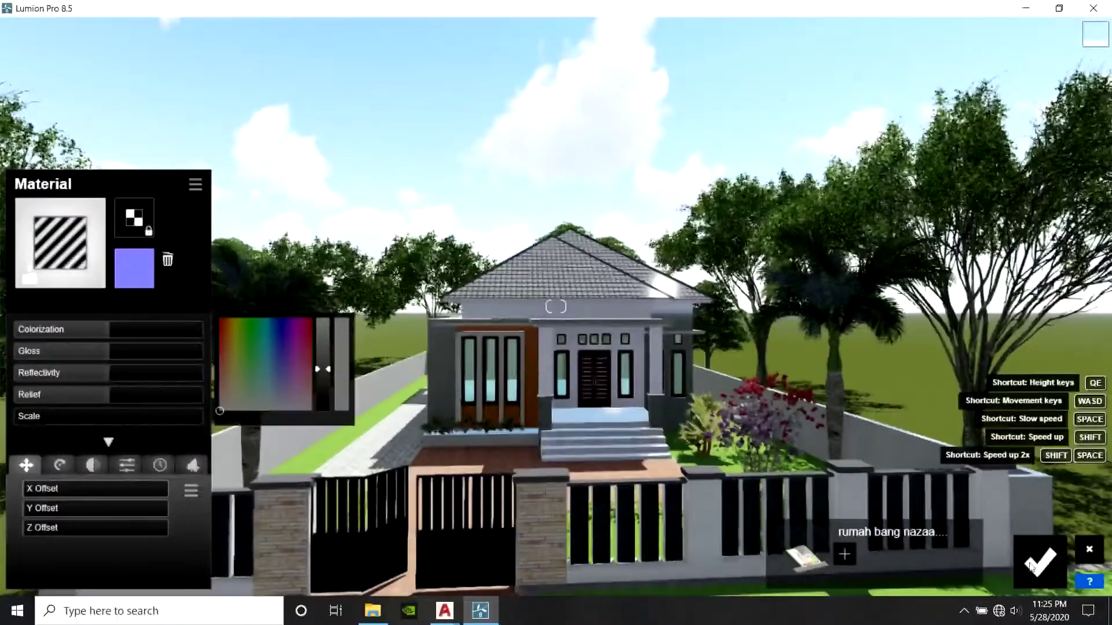
{"action": "left_click", "coordinate": [1044, 576]}
Move the Bur_Oak-M_RT tree near the end of the road farther away from the front gate
{"action": "scroll", "coordinate": [724, 419], "scroll_direction": "down", "scroll_amount": 5}
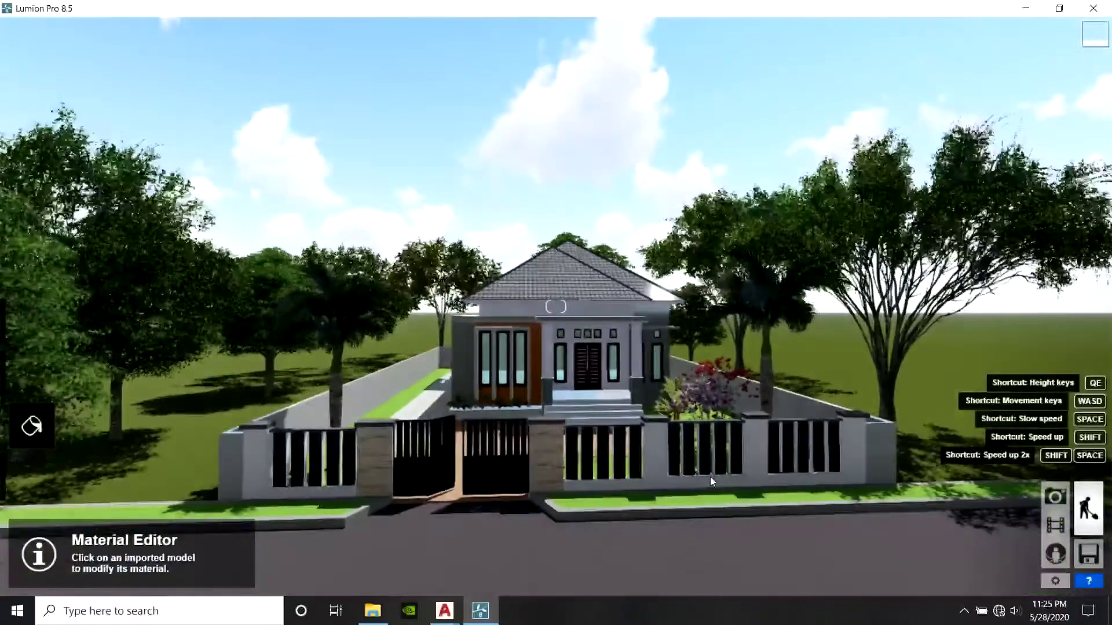
{"action": "key", "text": "q"}
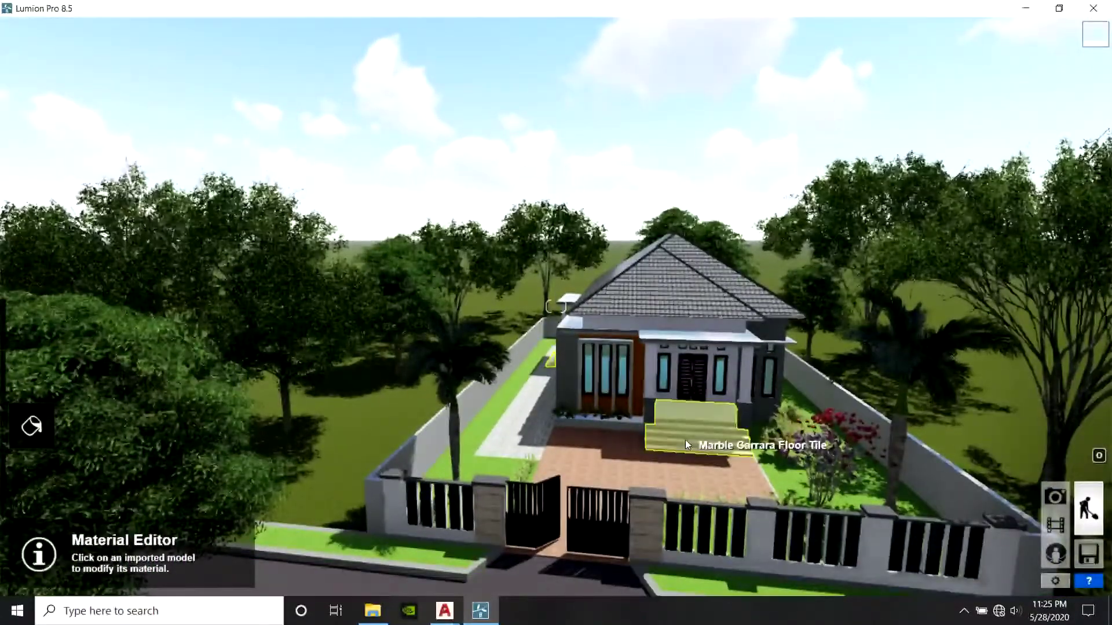
{"action": "key", "text": "e"}
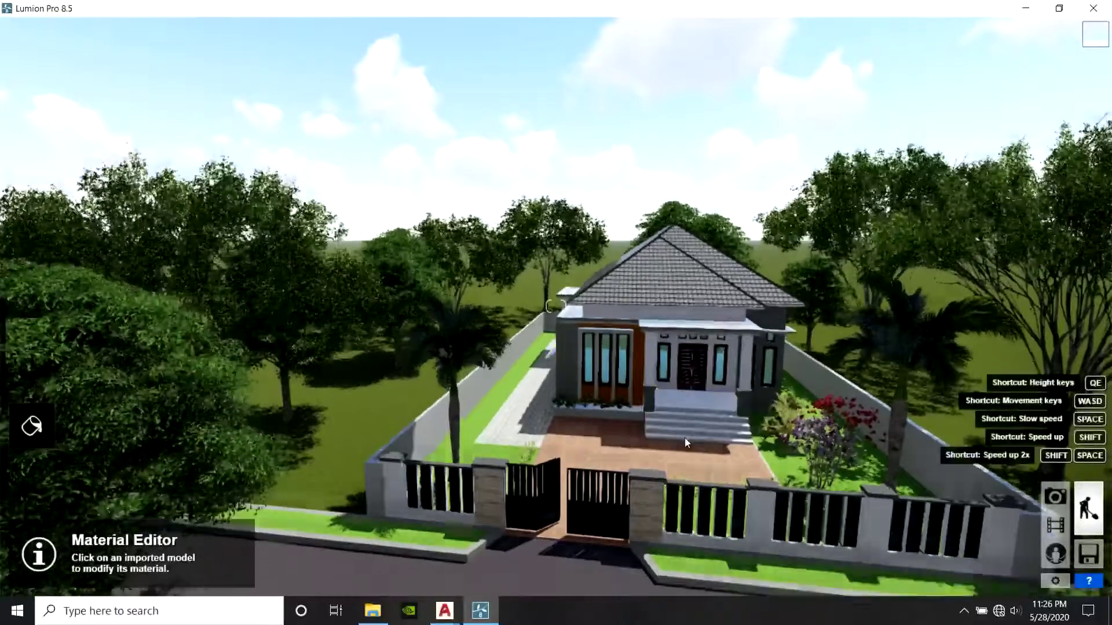
{"action": "key", "text": "e"}
{"action": "right_click_drag", "start_coordinate": [705, 436], "coordinate": [698, 390]}
{"action": "right_click_drag", "start_coordinate": [456, 444], "coordinate": [309, 423]}
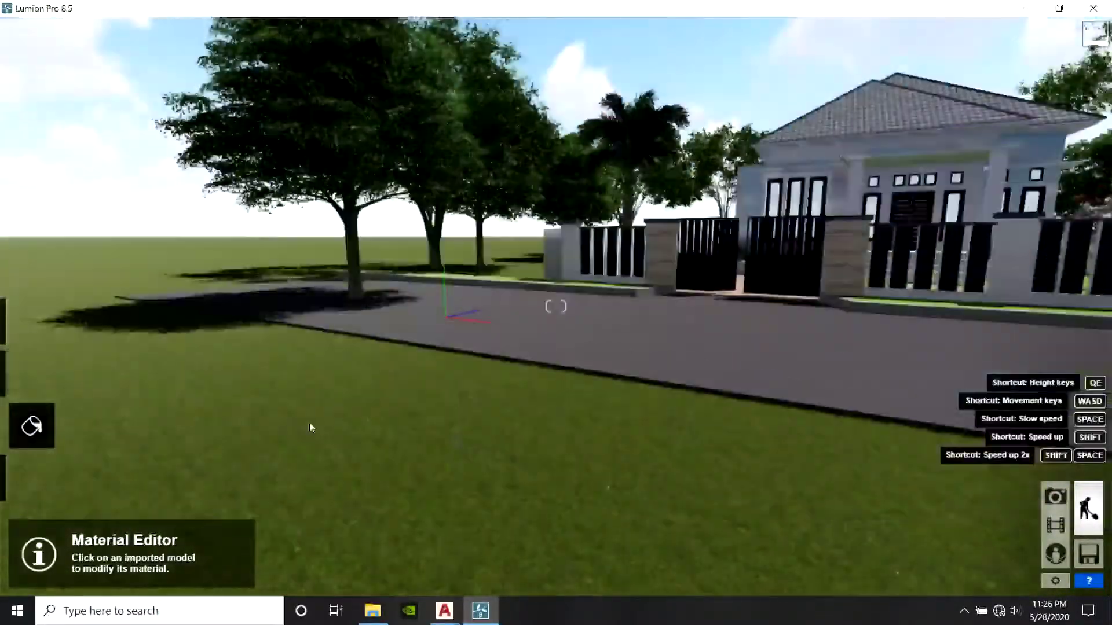
{"action": "left_click", "coordinate": [27, 483]}
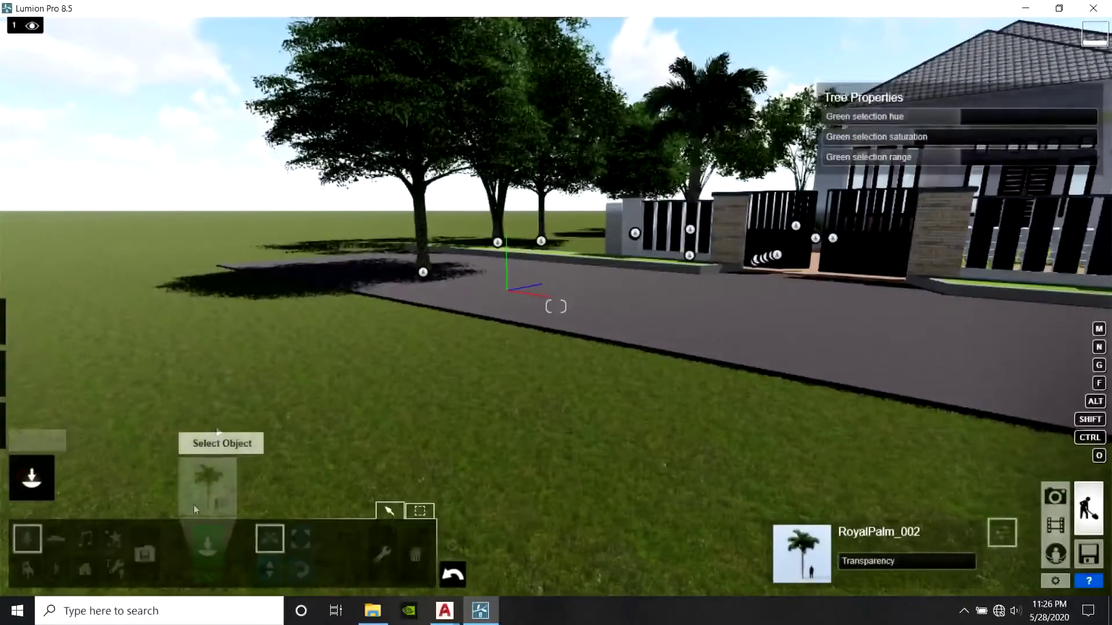
{"action": "left_click_drag", "start_coordinate": [422, 274], "coordinate": [242, 310]}
Start a movie clip in slot 1 and capture its first camera keyframe, facing the house from across the road
{"action": "right_click_drag", "start_coordinate": [242, 310], "coordinate": [275, 322]}
{"action": "key", "text": "s"}
{"action": "right_click_drag", "start_coordinate": [519, 389], "coordinate": [543, 316]}
{"action": "key", "text": "w"}
{"action": "key", "text": "w"}
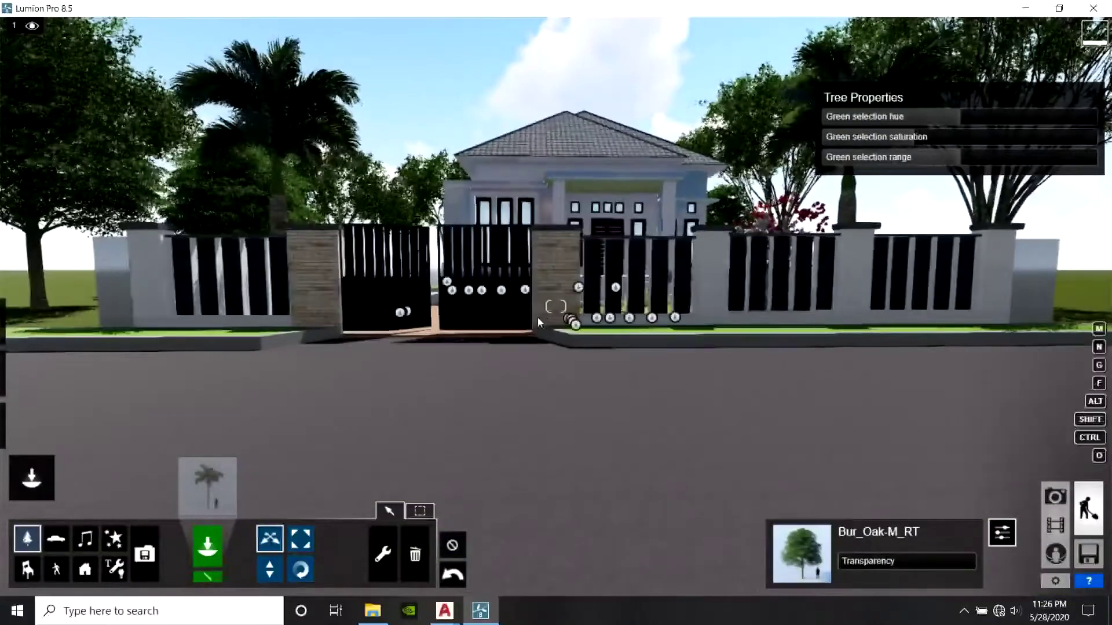
{"action": "key", "text": "s"}
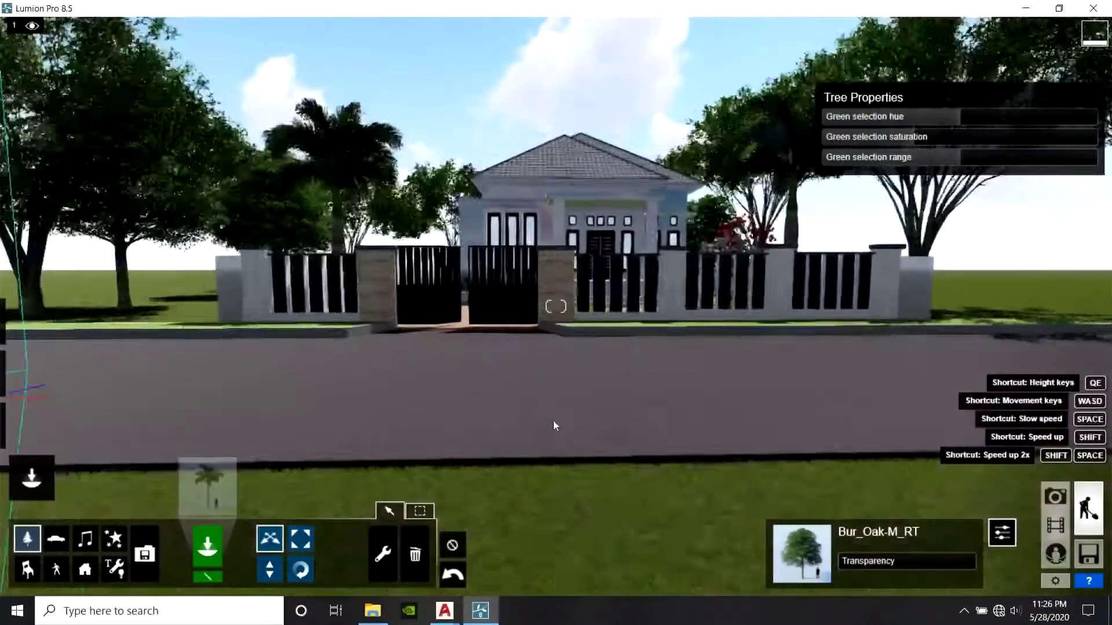
{"action": "right_click_drag", "start_coordinate": [553, 421], "coordinate": [562, 413]}
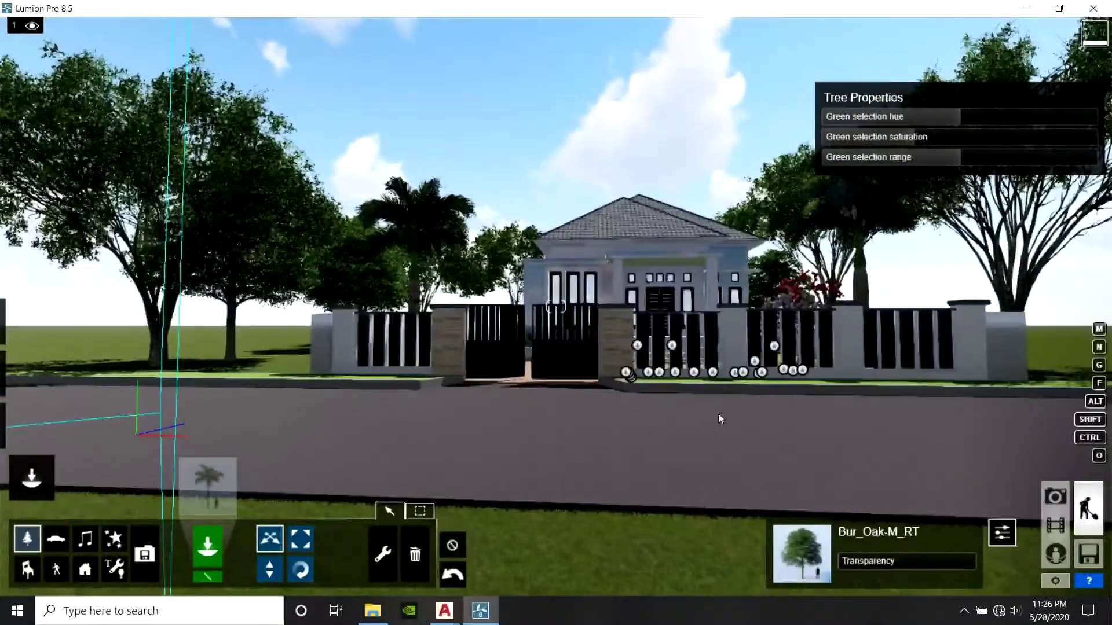
{"action": "right_click_drag", "start_coordinate": [839, 407], "coordinate": [839, 406]}
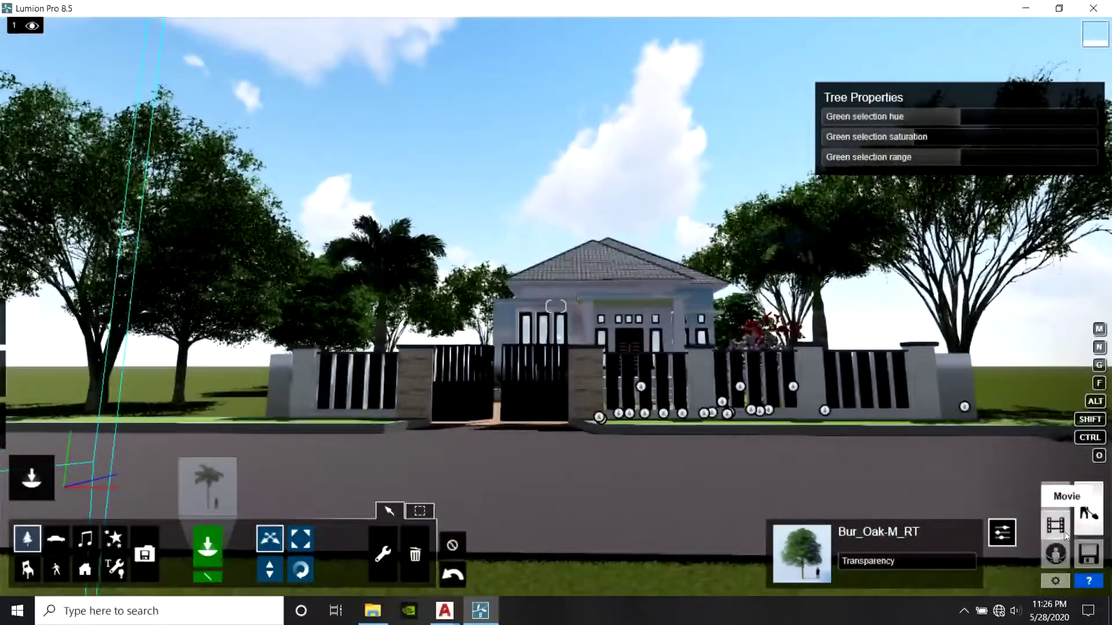
{"action": "left_click", "coordinate": [1055, 525]}
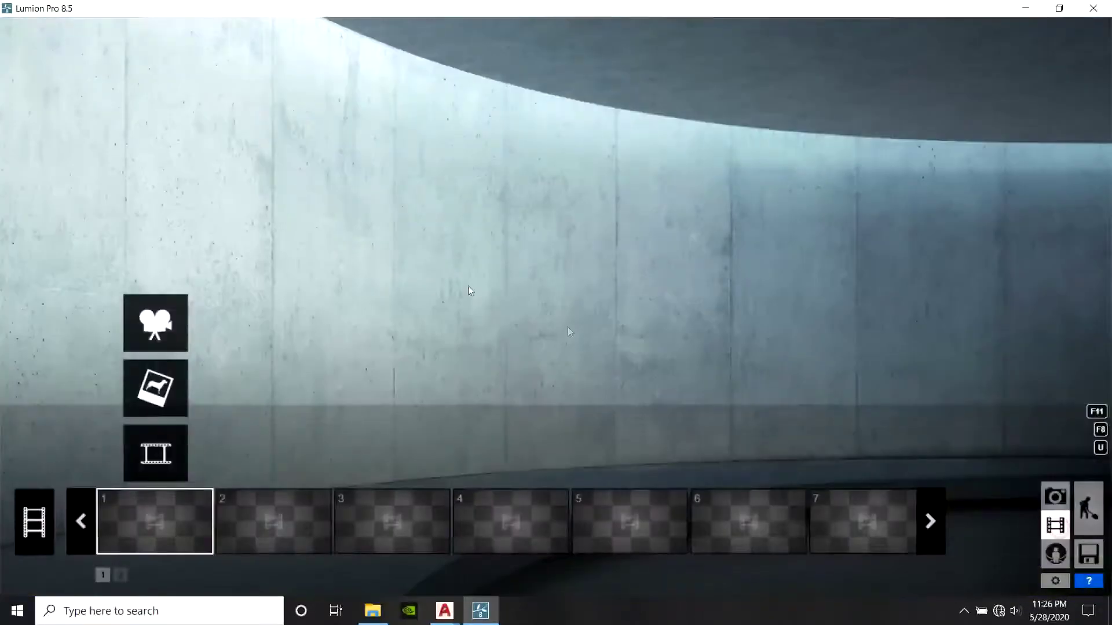
{"action": "left_click", "coordinate": [146, 321]}
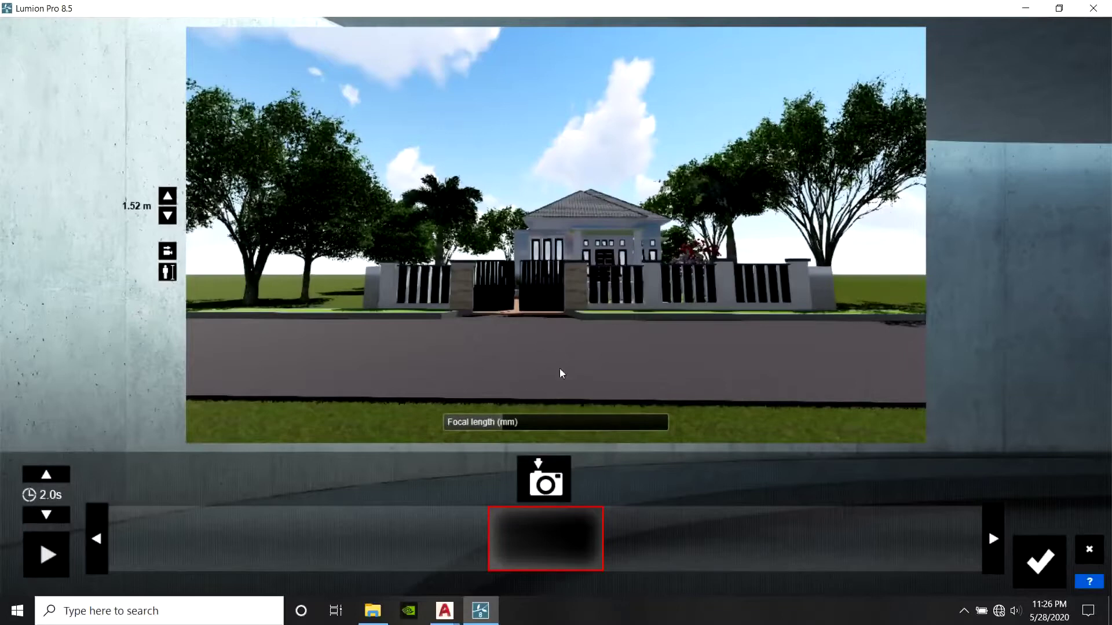
{"action": "scroll", "coordinate": [631, 313], "scroll_direction": "up", "scroll_amount": 2}
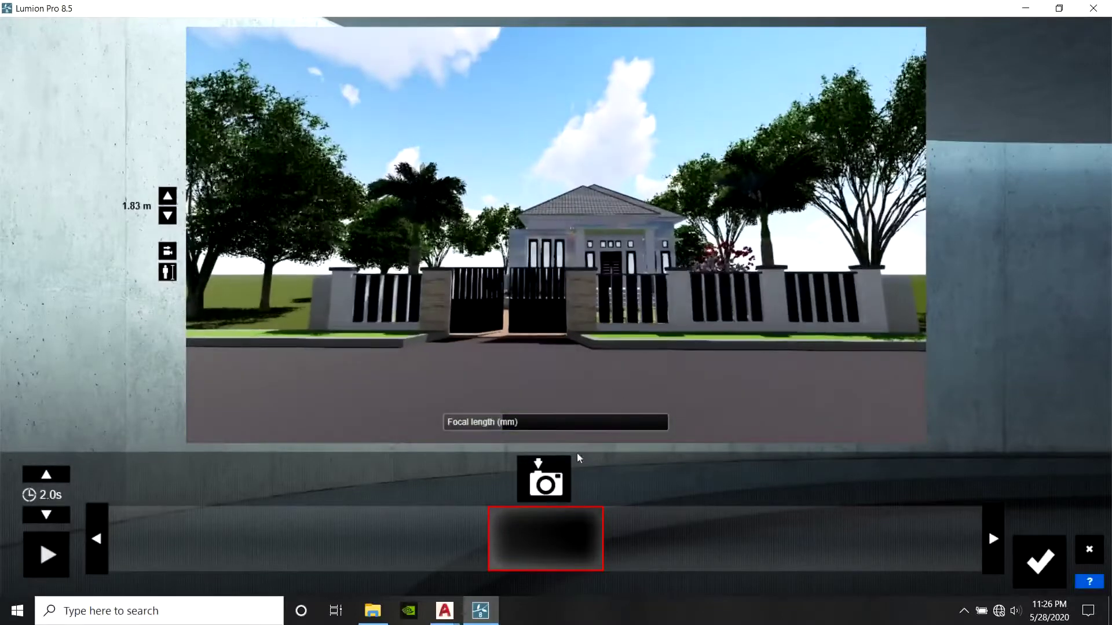
{"action": "left_click", "coordinate": [557, 479]}
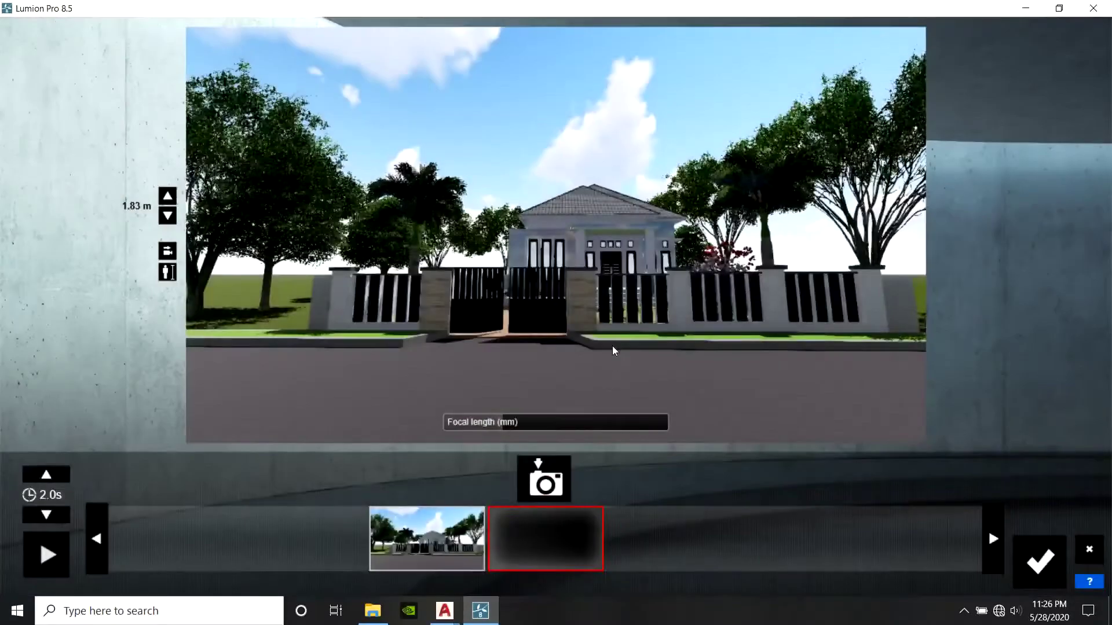
Capture two more camera keyframes, each closer to the front gate, and save the clip
{"action": "scroll", "coordinate": [612, 348], "scroll_direction": "up", "scroll_amount": 2}
{"action": "left_click", "coordinate": [550, 490]}
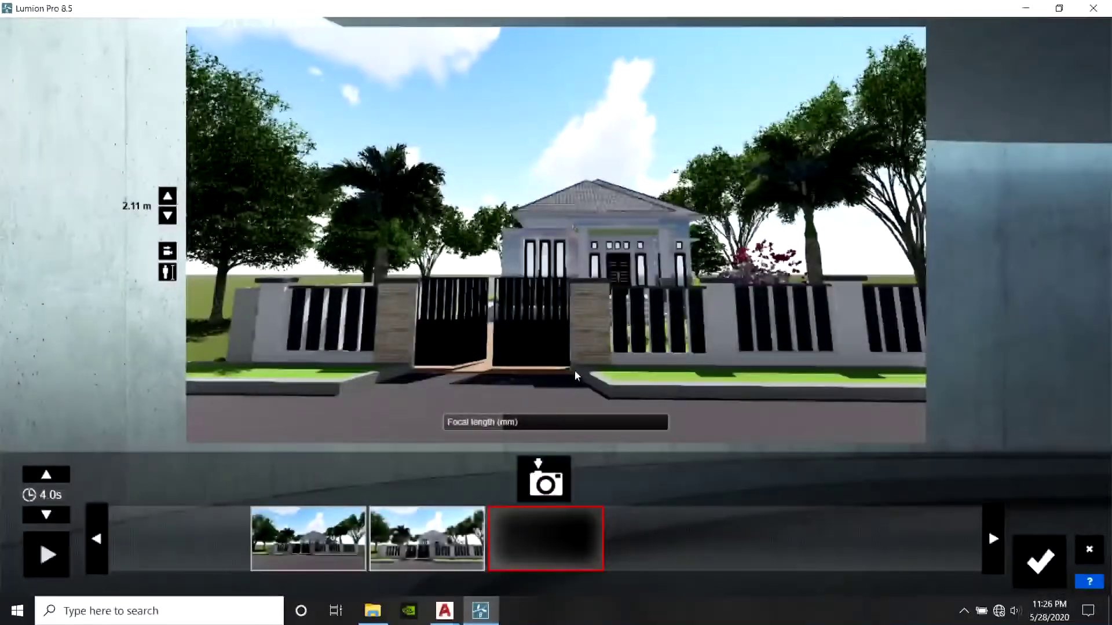
{"action": "scroll", "coordinate": [553, 487], "scroll_direction": "up", "scroll_amount": 2}
{"action": "left_click", "coordinate": [556, 483]}
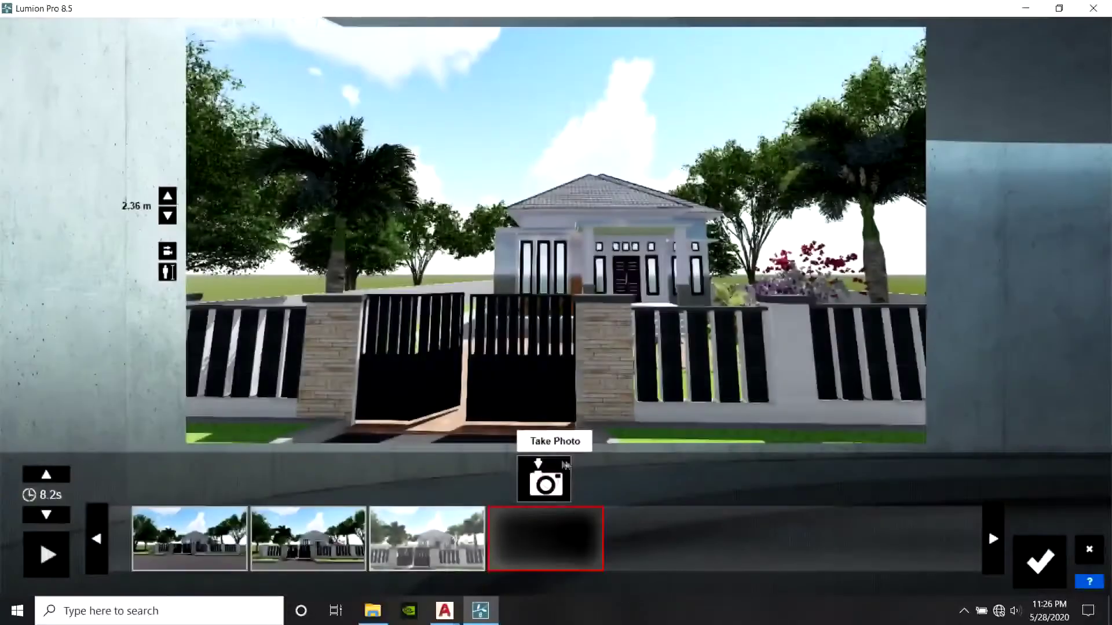
{"action": "left_click", "coordinate": [1038, 570]}
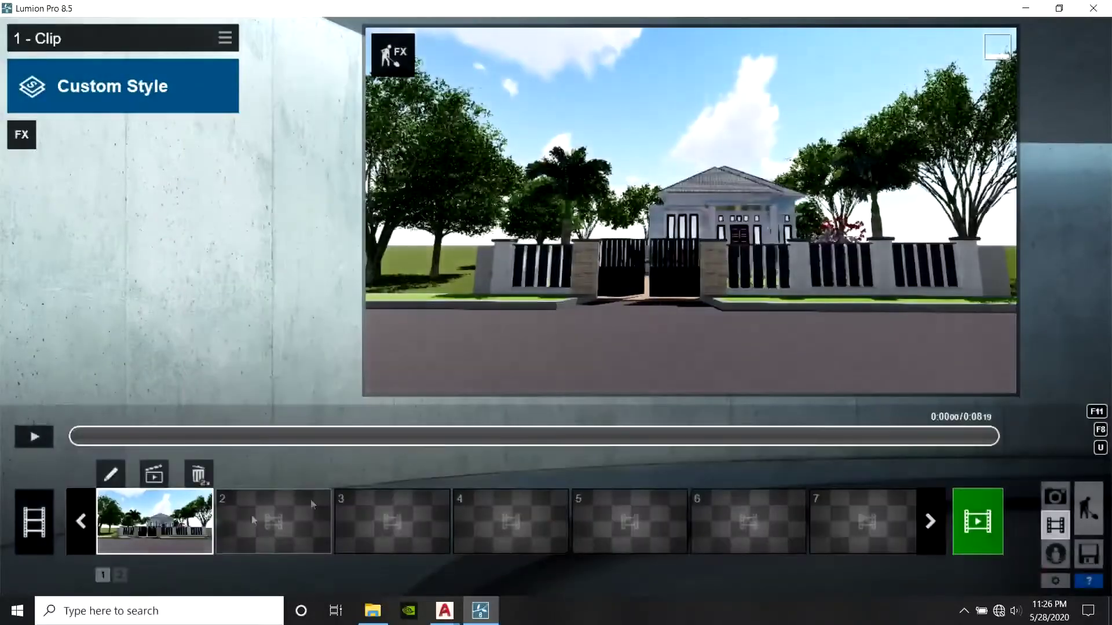
Check the render options of the clip and play its preview
{"action": "left_click", "coordinate": [154, 475]}
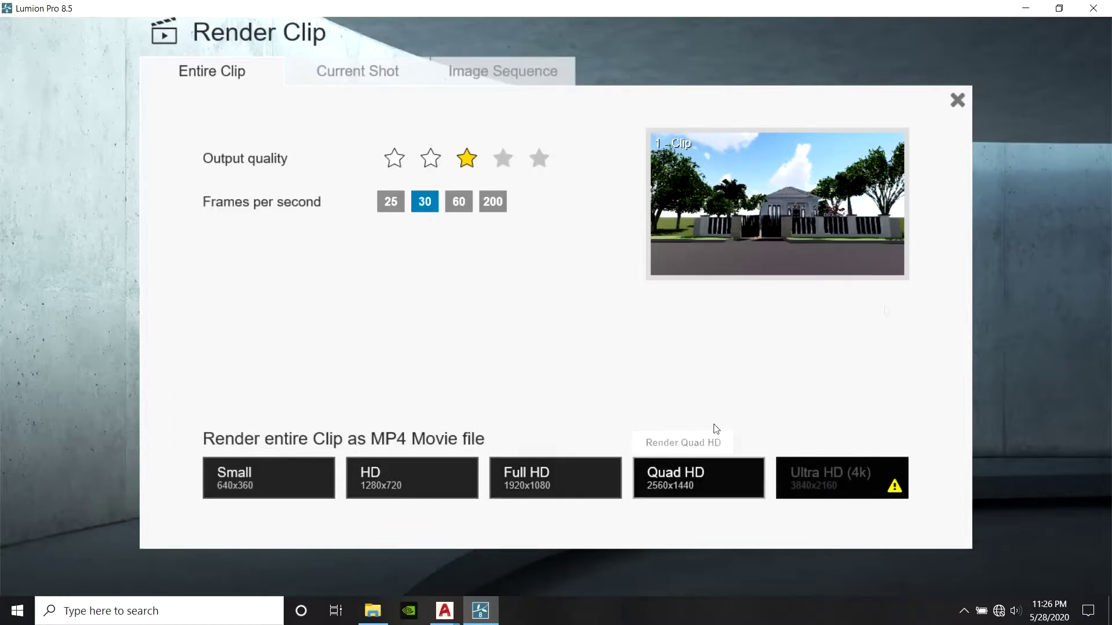
{"action": "left_click", "coordinate": [957, 100]}
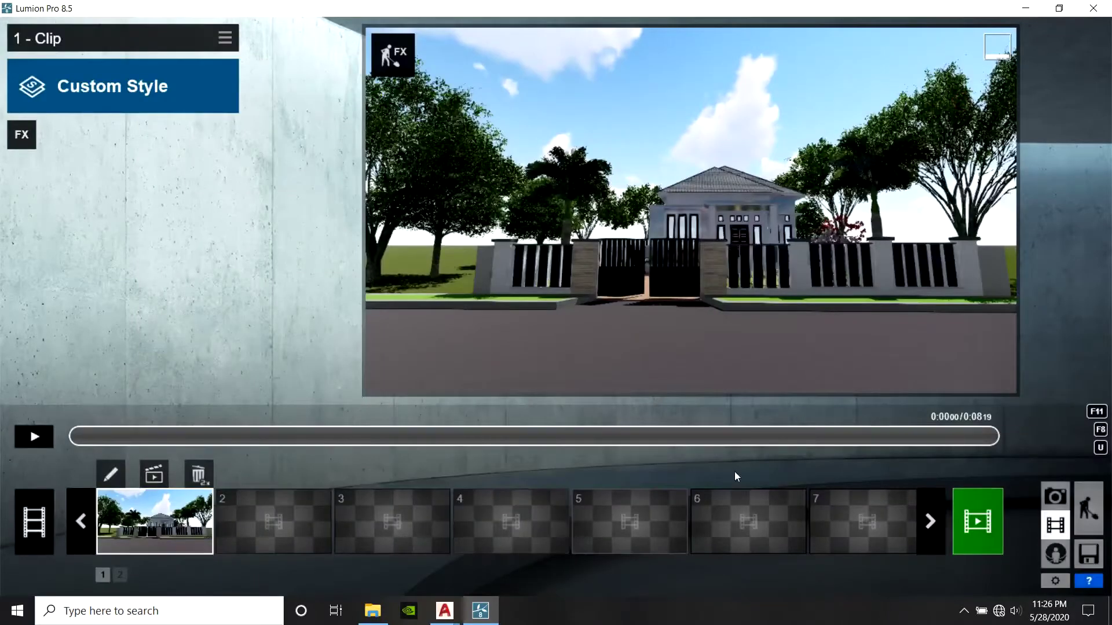
{"action": "left_click", "coordinate": [44, 438]}
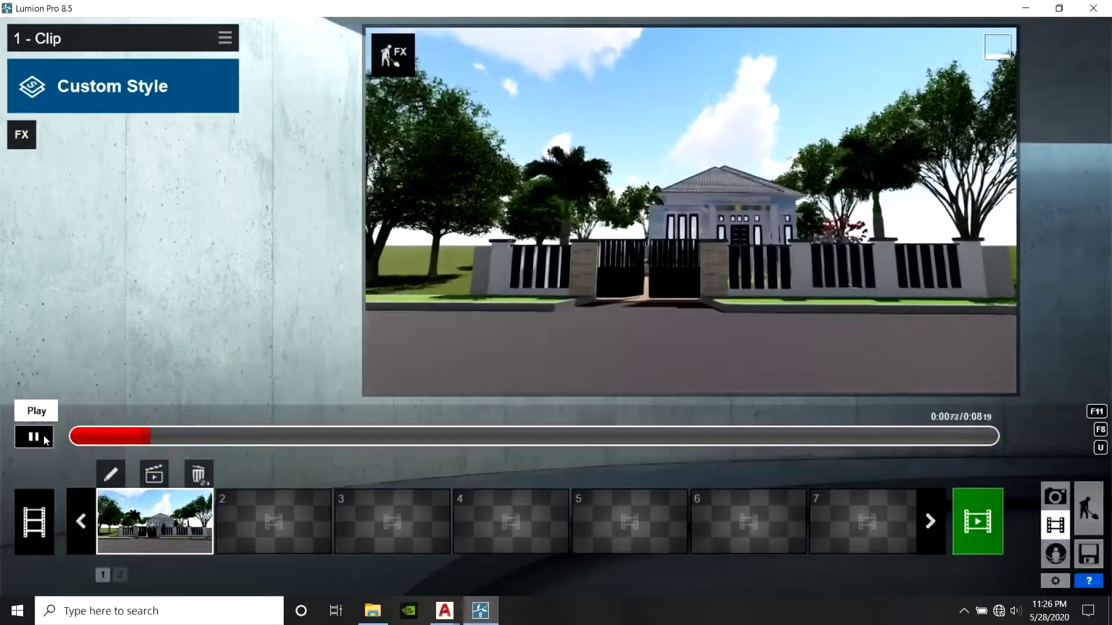
Render the entire clip in HD 1280x720 as an MP4 file named satu, and stop the clip preview
{"action": "left_click", "coordinate": [156, 477]}
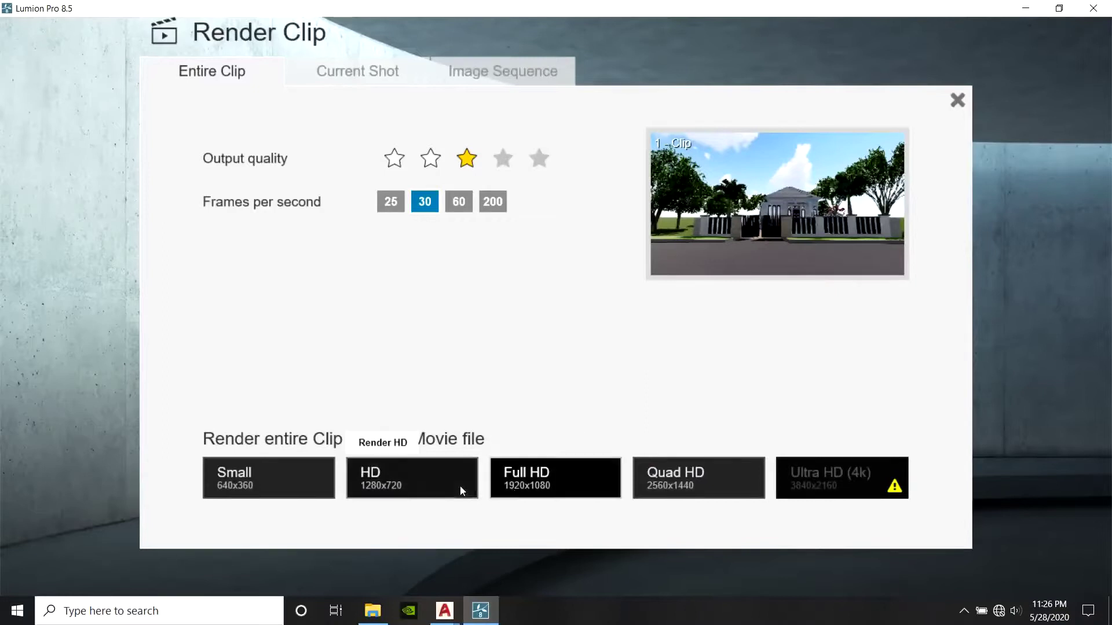
{"action": "left_click", "coordinate": [430, 479]}
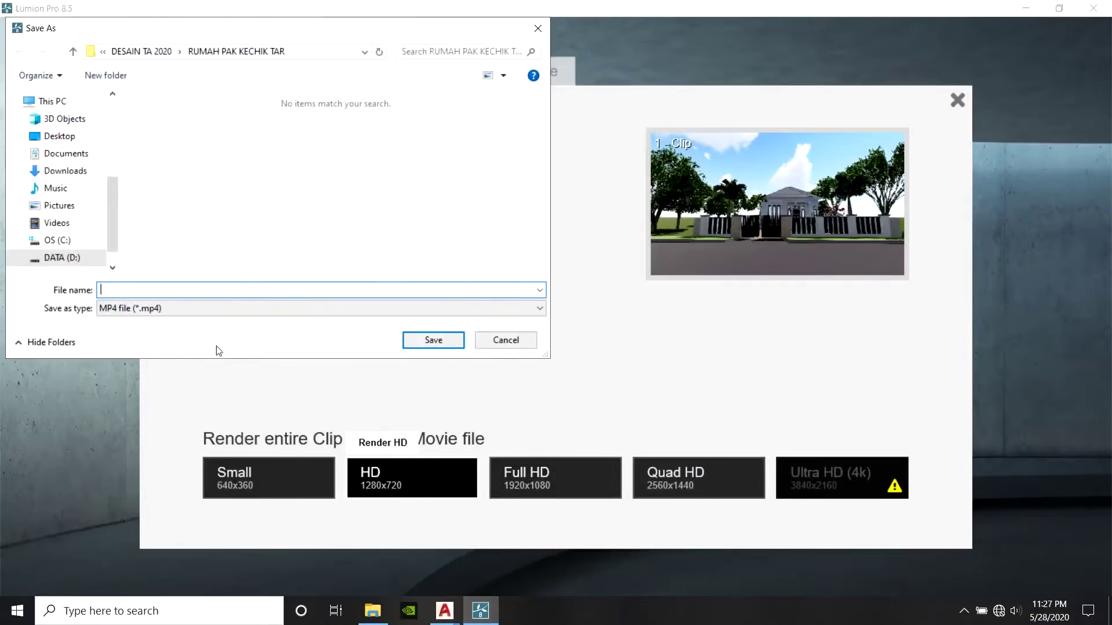
{"action": "type", "text": "sa"}
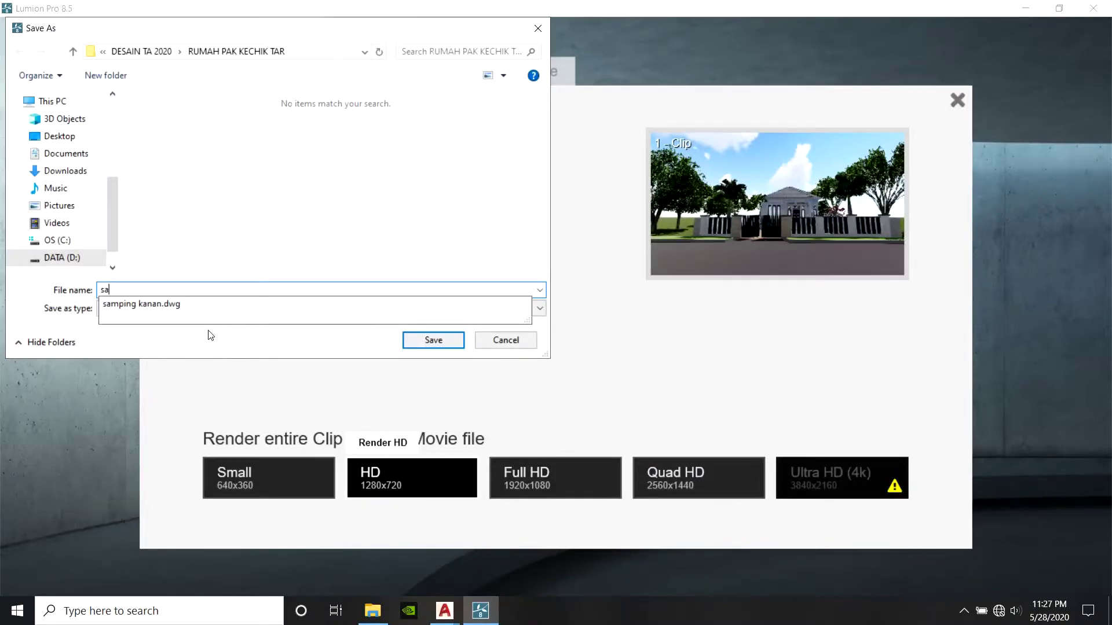
{"action": "type", "text": "tu"}
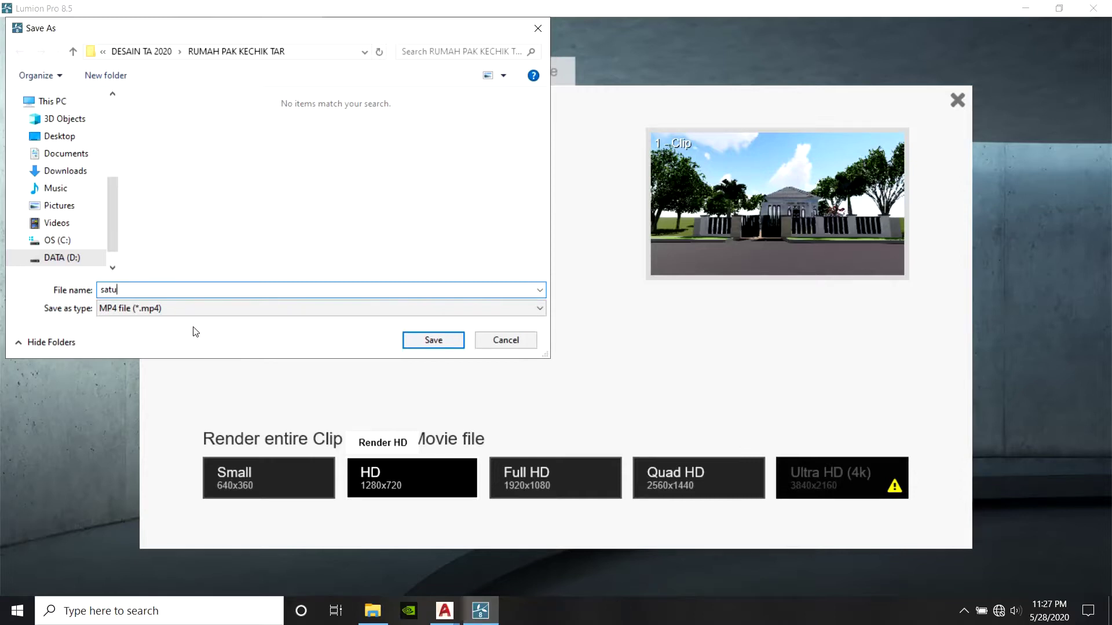
{"action": "left_click", "coordinate": [420, 342]}
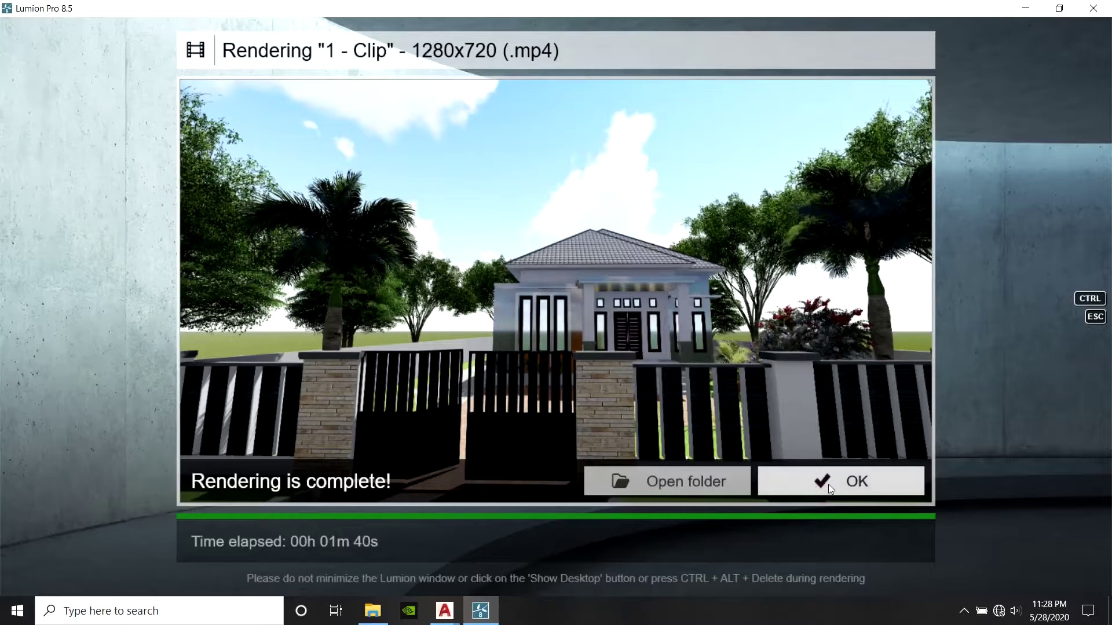
{"action": "left_click", "coordinate": [828, 484]}
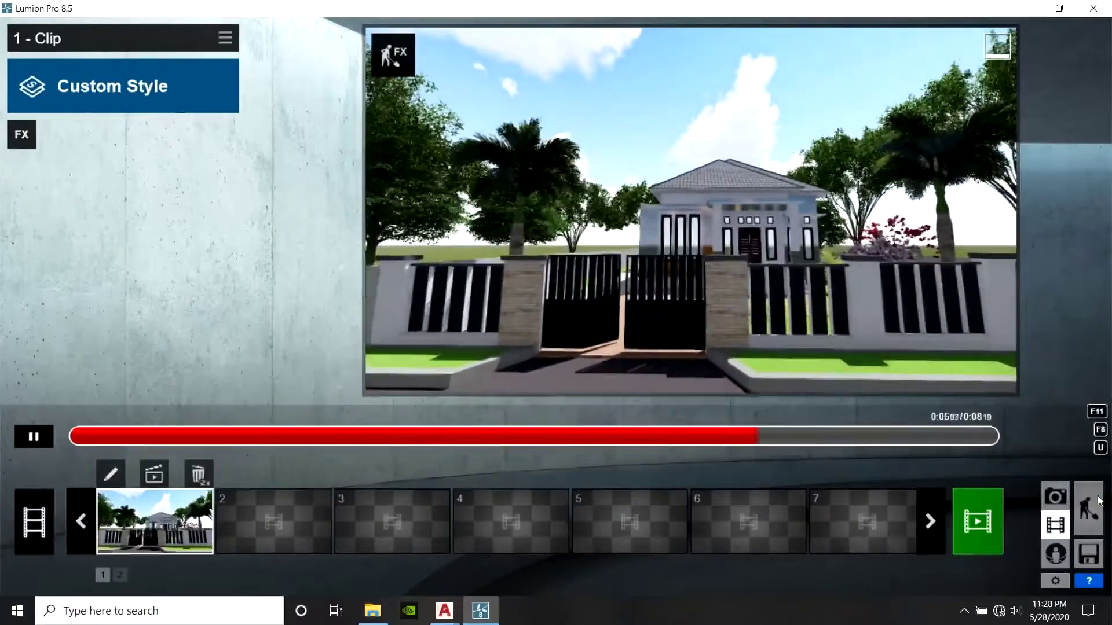
{"action": "left_click", "coordinate": [34, 437]}
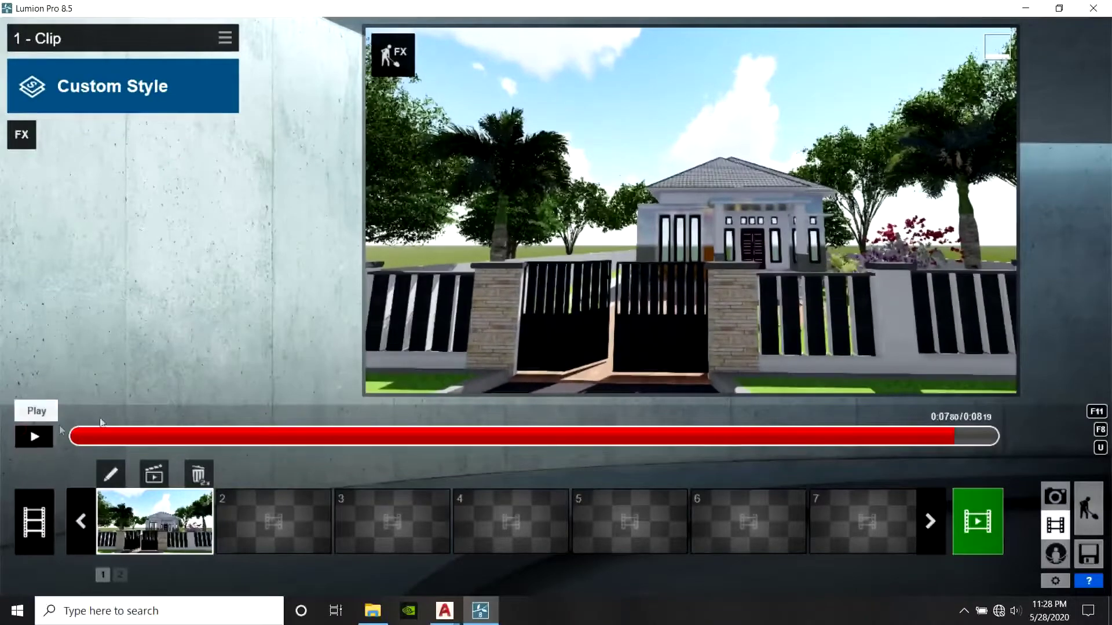
Return to build mode and lower the gloss of the gray front wall material to about a quarter of its range
{"action": "left_click", "coordinate": [1088, 508]}
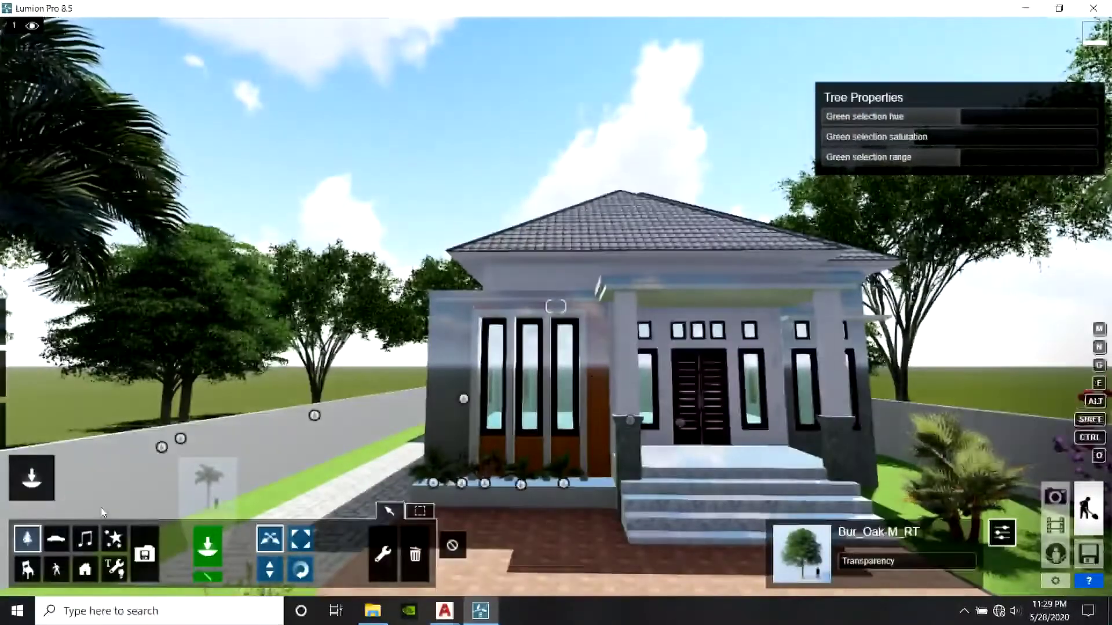
{"action": "left_click", "coordinate": [24, 426]}
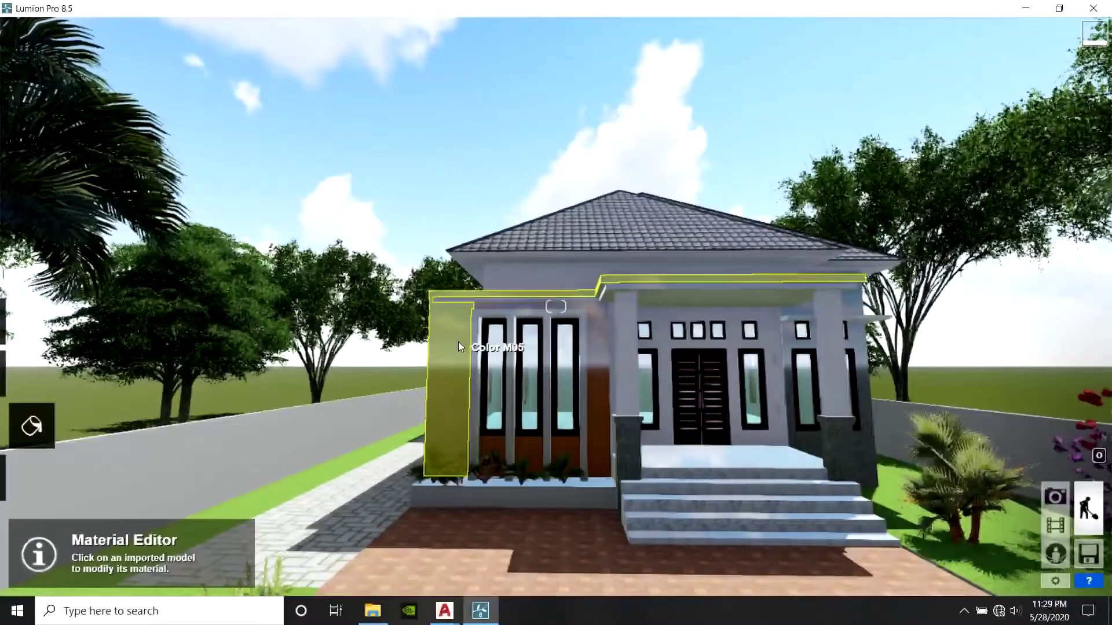
{"action": "left_click", "coordinate": [457, 341]}
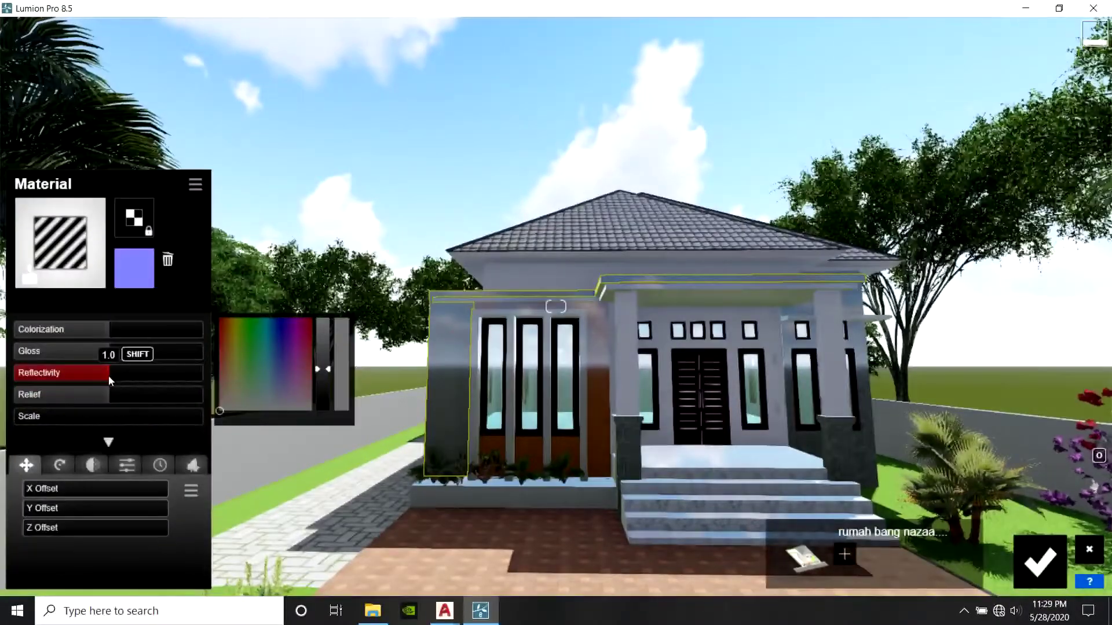
{"action": "left_click_drag", "start_coordinate": [110, 356], "coordinate": [65, 353]}
Reduce the gloss and reflectivity of the orange facade panels, and the reflectivity of the default material on the window frame wall and porch ceiling
{"action": "left_click", "coordinate": [582, 331]}
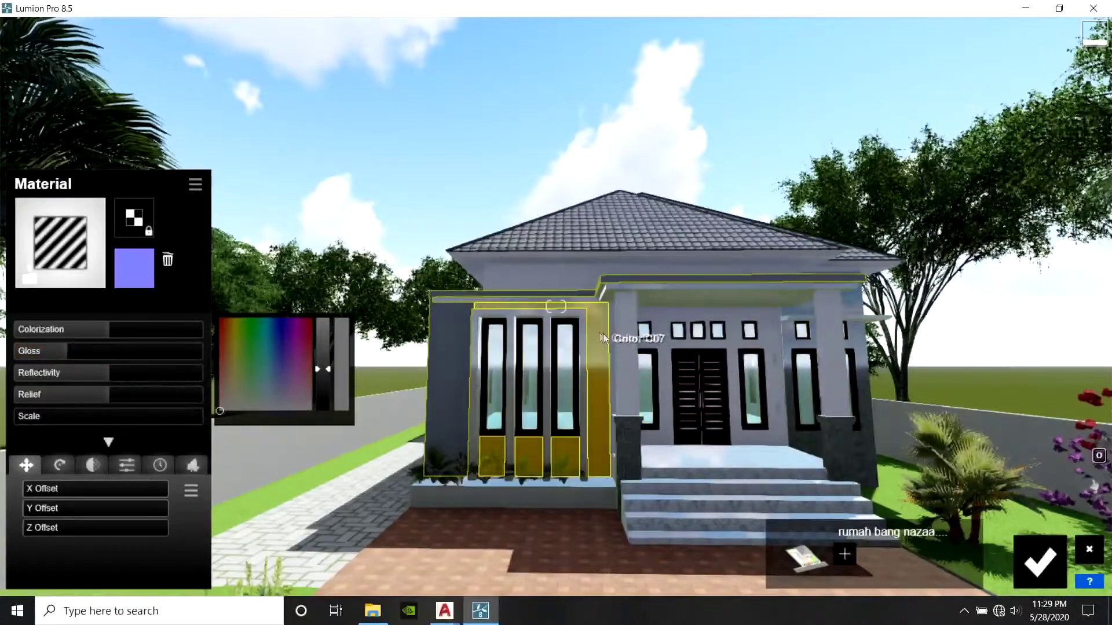
{"action": "left_click_drag", "start_coordinate": [103, 352], "coordinate": [88, 377]}
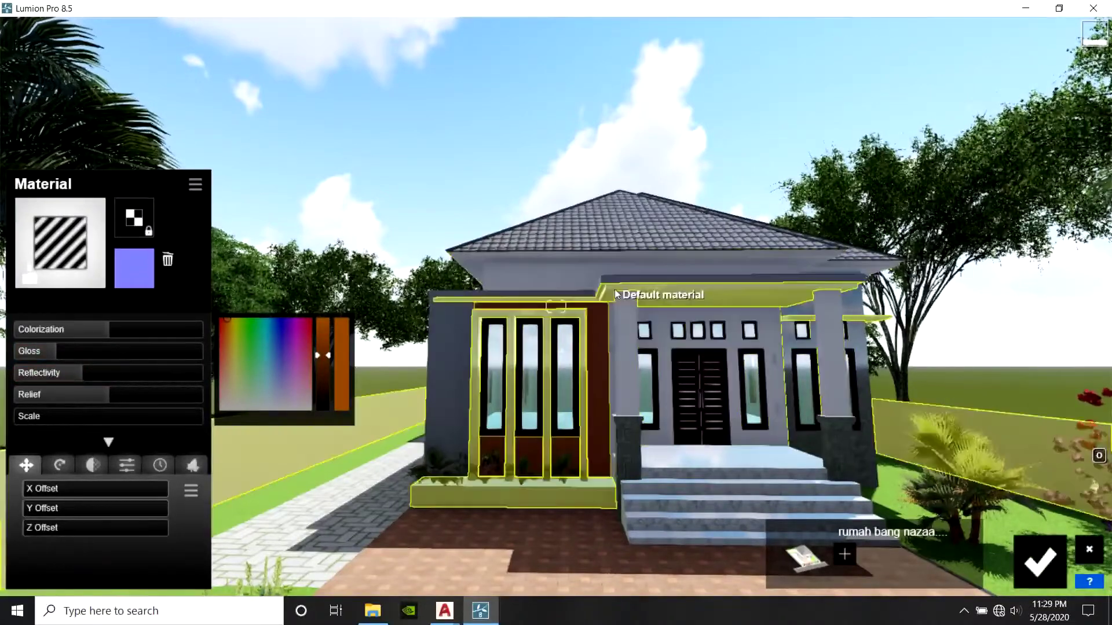
{"action": "left_click", "coordinate": [617, 297]}
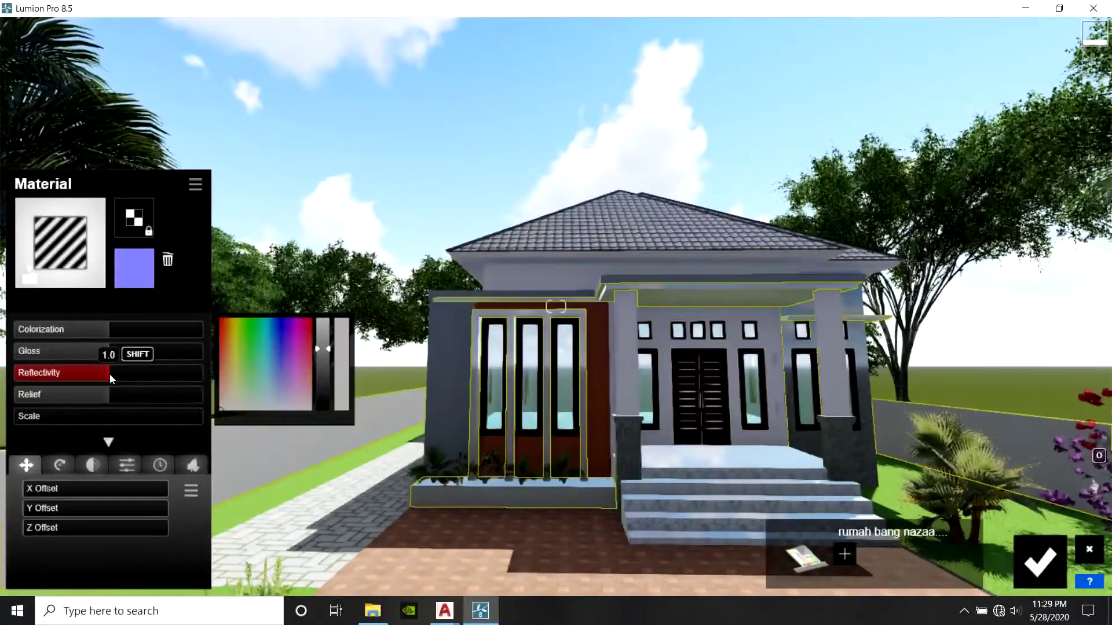
{"action": "left_click_drag", "start_coordinate": [109, 374], "coordinate": [63, 378]}
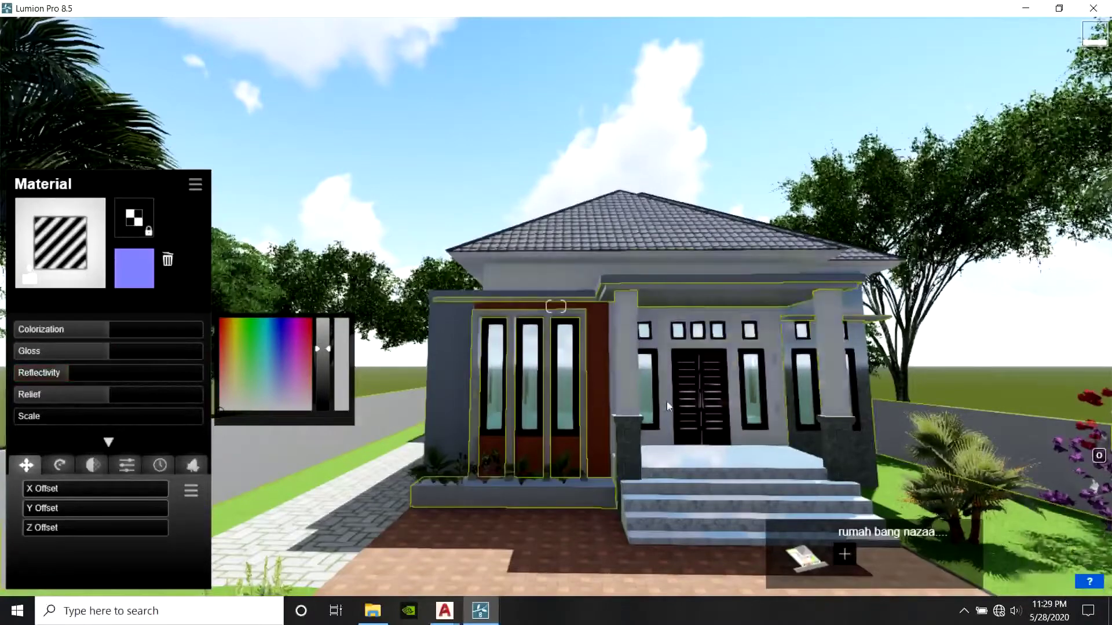
Set the dark stone cladding's relief to 2.0, flip its normal map direction and lower its reflectivity to about a quarter
{"action": "left_click", "coordinate": [857, 343]}
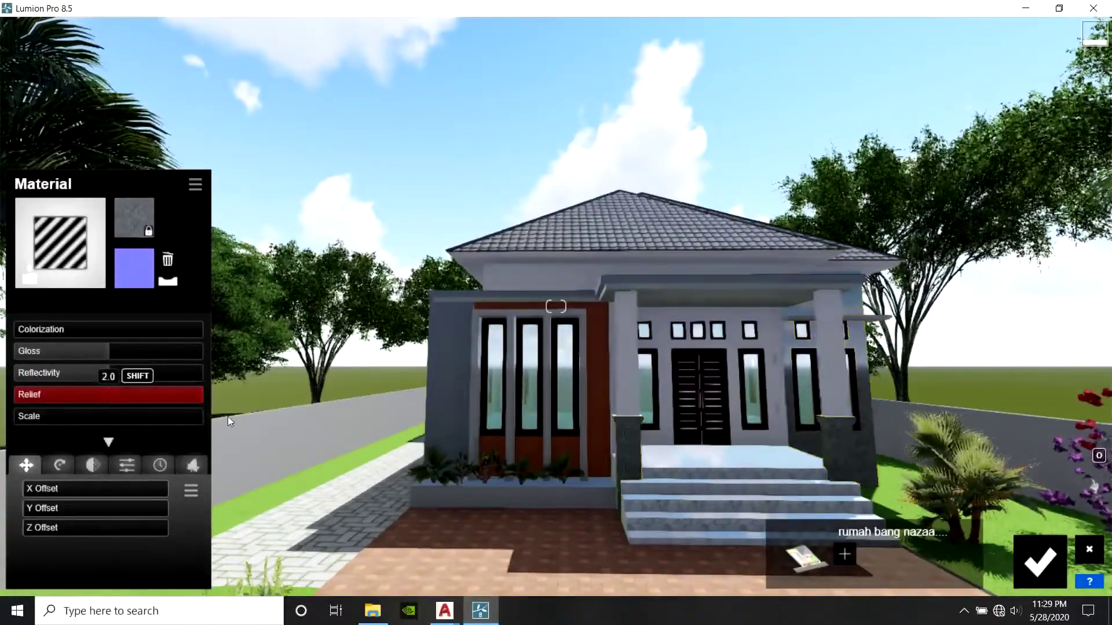
{"action": "left_click", "coordinate": [168, 282]}
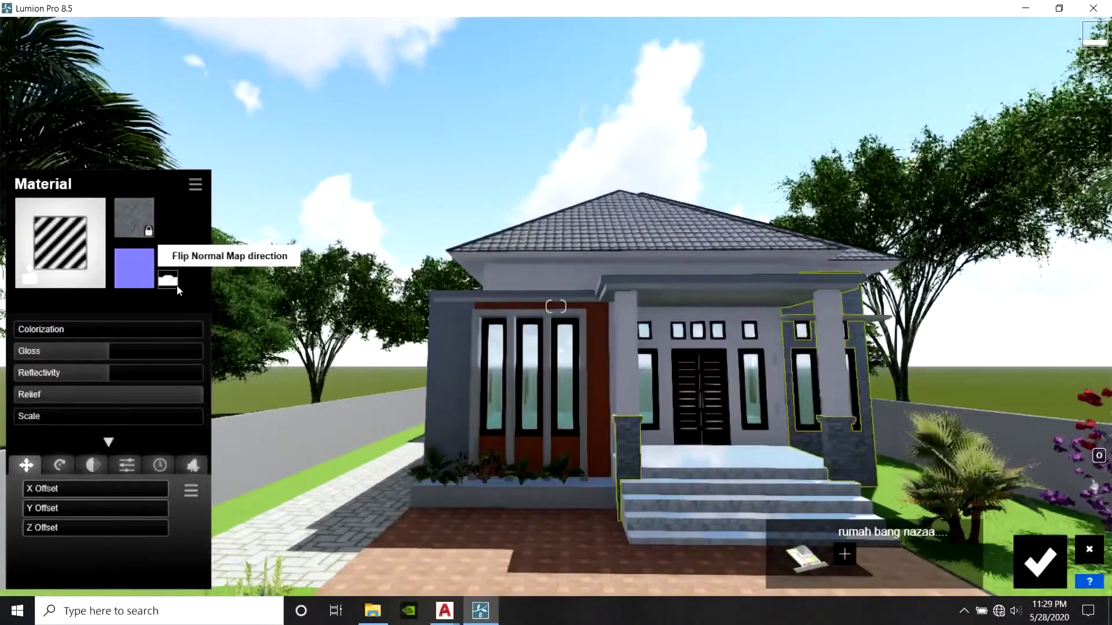
{"action": "left_click_drag", "start_coordinate": [106, 374], "coordinate": [60, 377]}
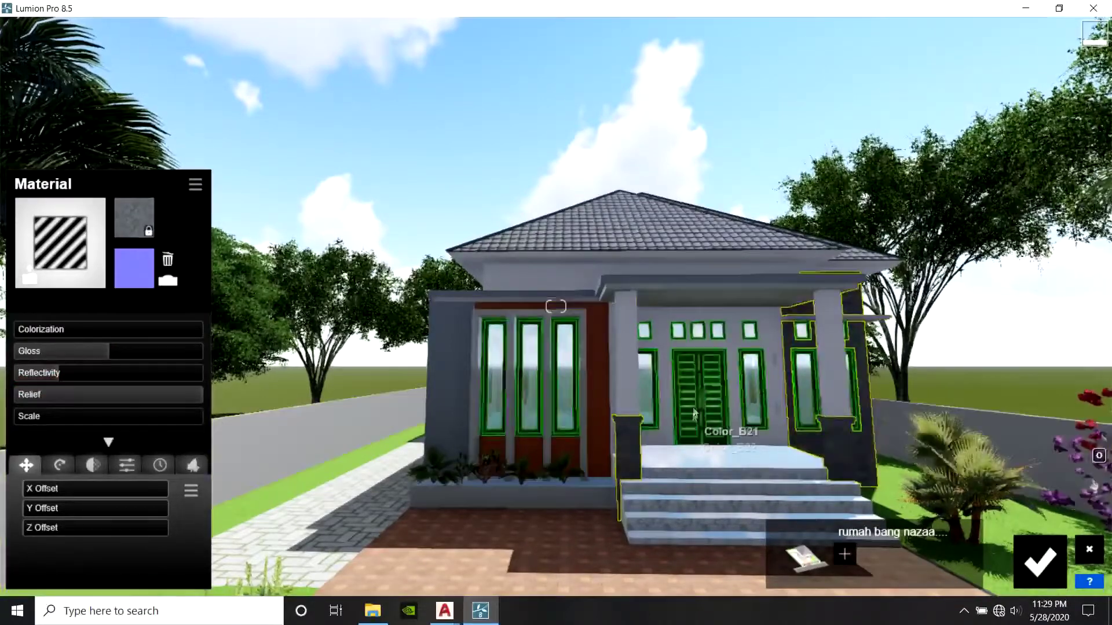
Lower the reflectivity of the window glass to about a quarter of its range and save the material changes
{"action": "right_click_drag", "start_coordinate": [692, 400], "coordinate": [695, 423]}
{"action": "scroll", "coordinate": [748, 413], "scroll_direction": "down", "scroll_amount": 2}
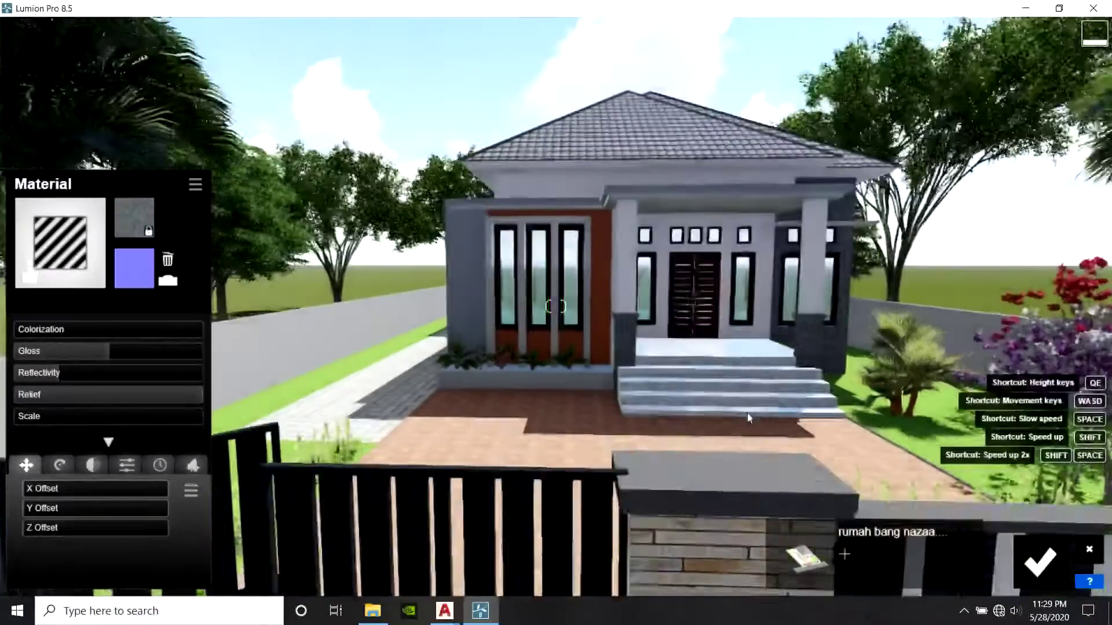
{"action": "left_click", "coordinate": [539, 290]}
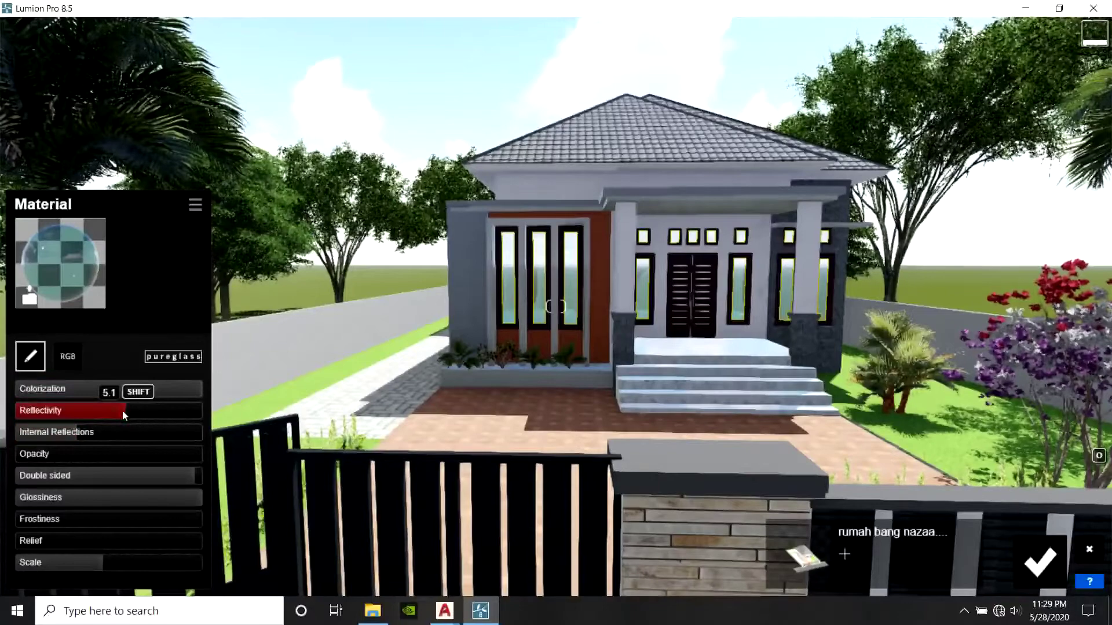
{"action": "left_click_drag", "start_coordinate": [122, 410], "coordinate": [64, 410]}
{"action": "scroll", "coordinate": [510, 302], "scroll_direction": "down", "scroll_amount": 5}
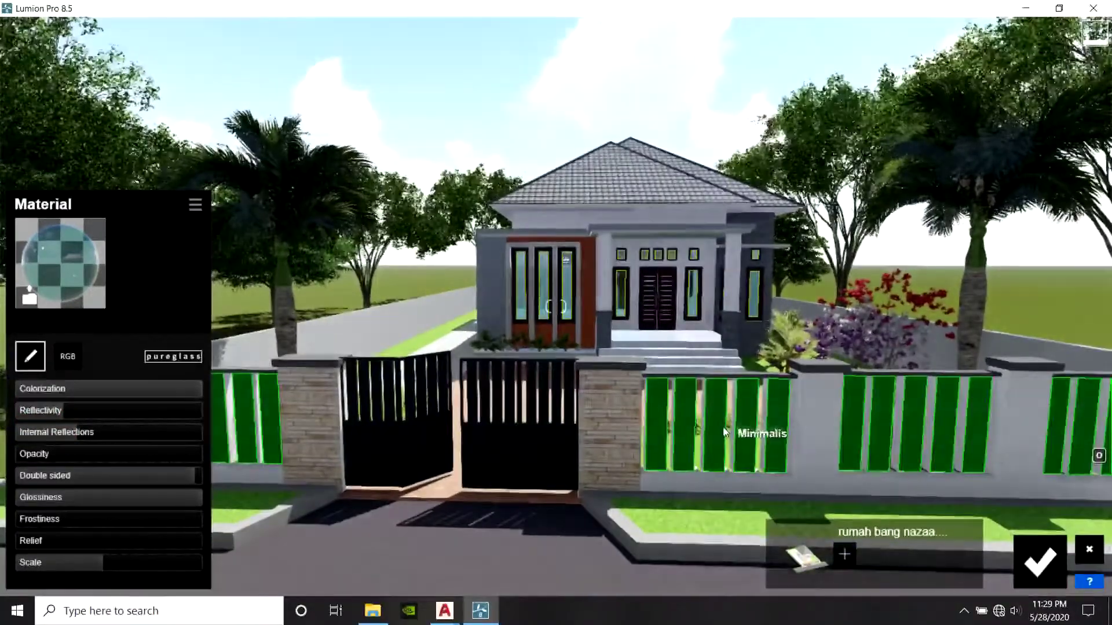
{"action": "right_click_drag", "start_coordinate": [751, 426], "coordinate": [695, 430]}
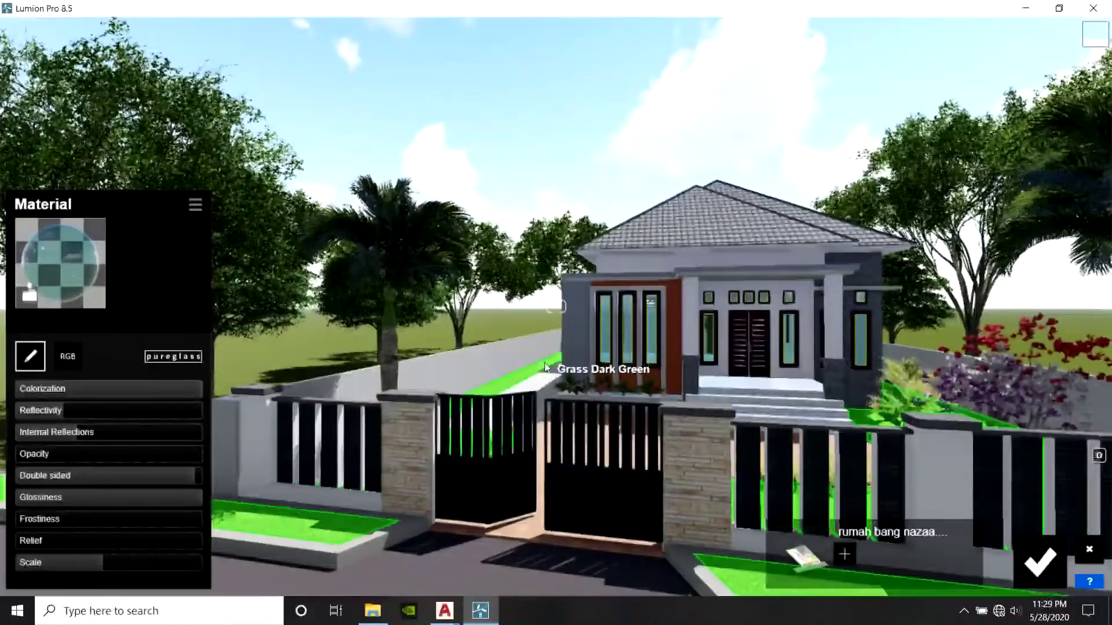
{"action": "key", "text": "e"}
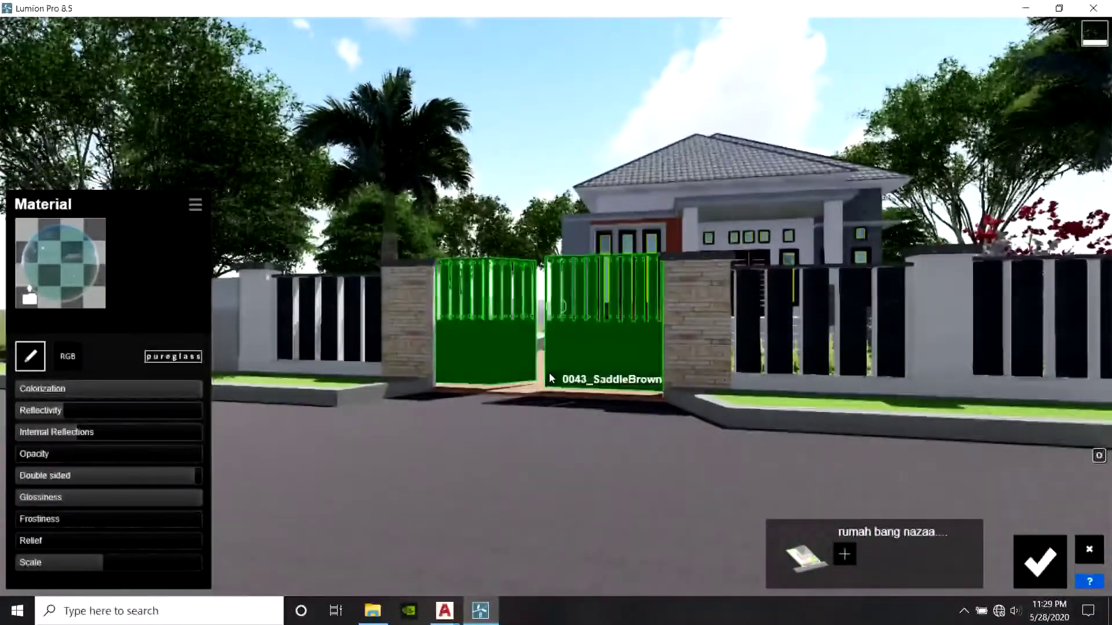
{"action": "left_click", "coordinate": [1040, 562]}
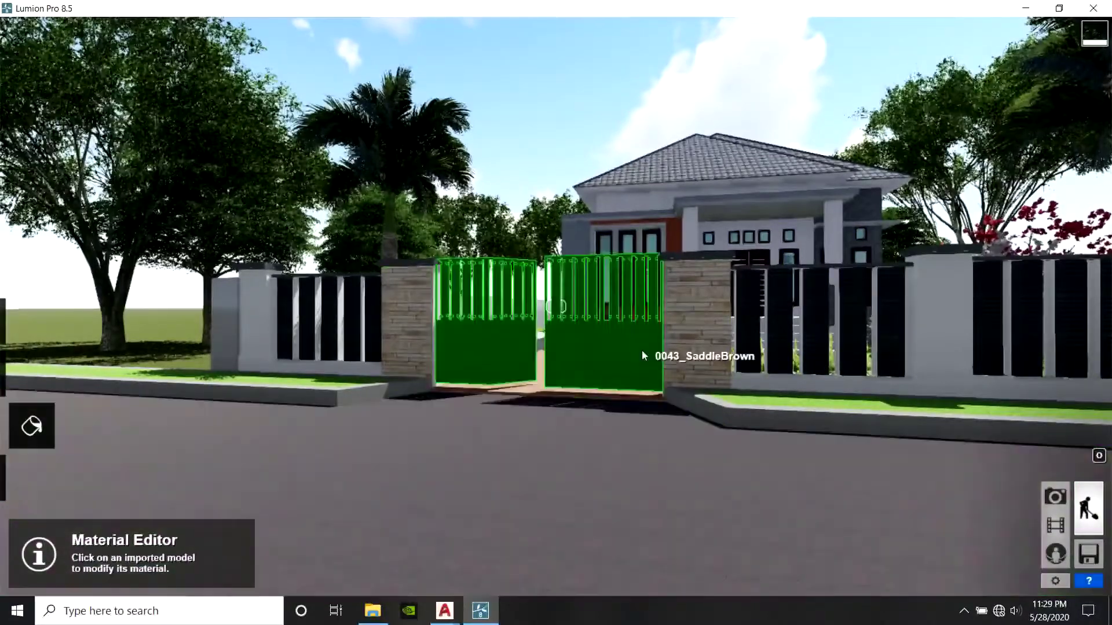
Give the front gate a standard material with reflectivity 0.4 and save the change
{"action": "left_click", "coordinate": [642, 350]}
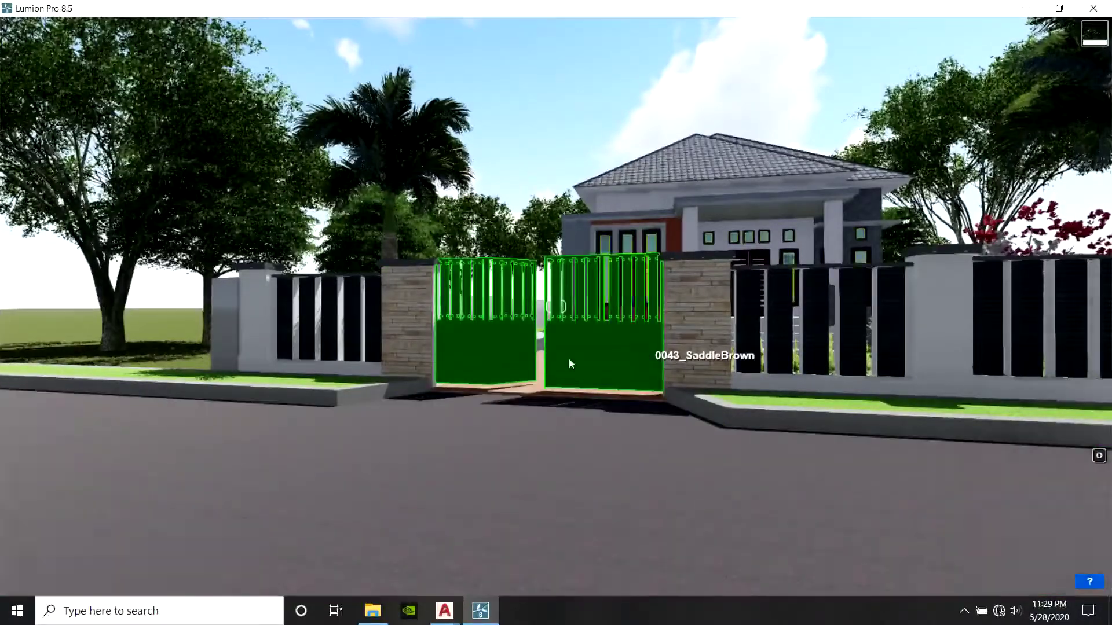
{"action": "left_click", "coordinate": [58, 292]}
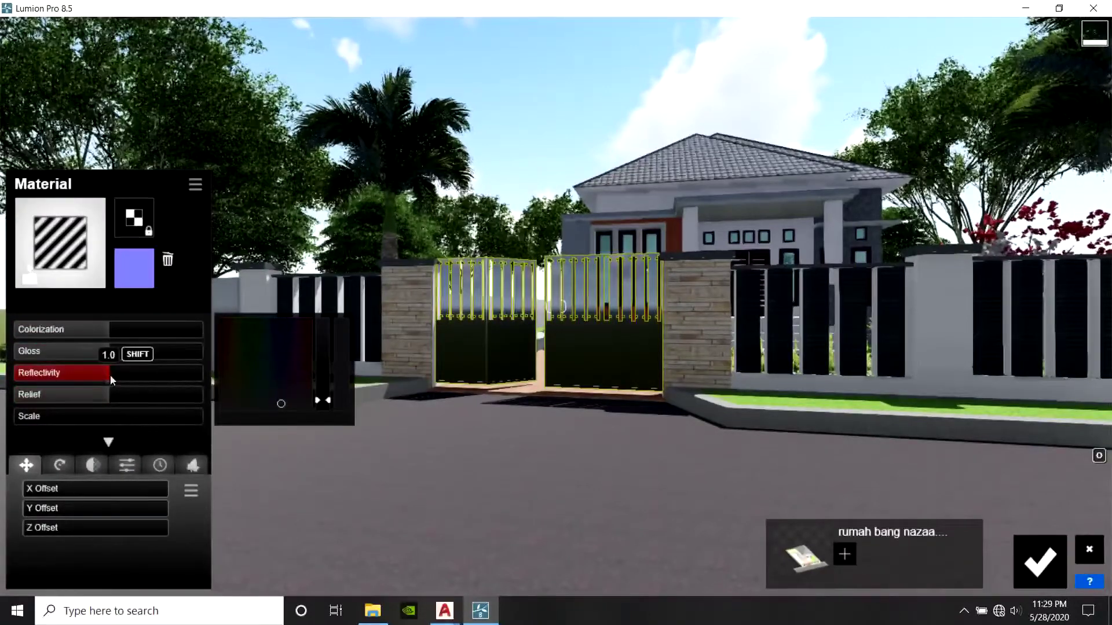
{"action": "left_click", "coordinate": [80, 374]}
{"action": "left_click_drag", "start_coordinate": [77, 373], "coordinate": [57, 371]}
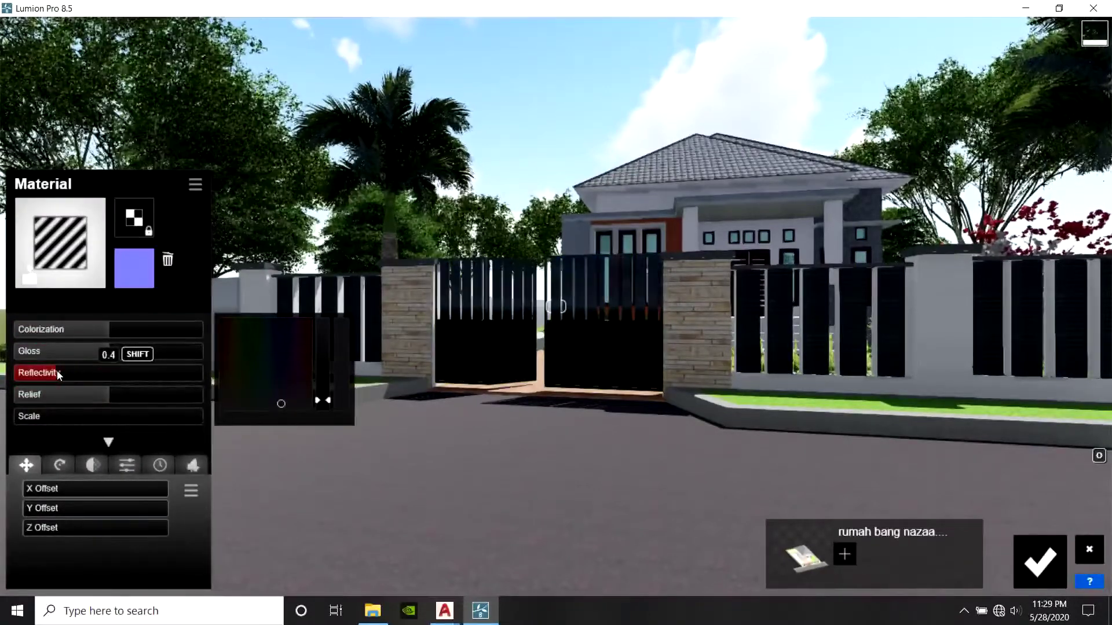
{"action": "left_click", "coordinate": [1039, 560]}
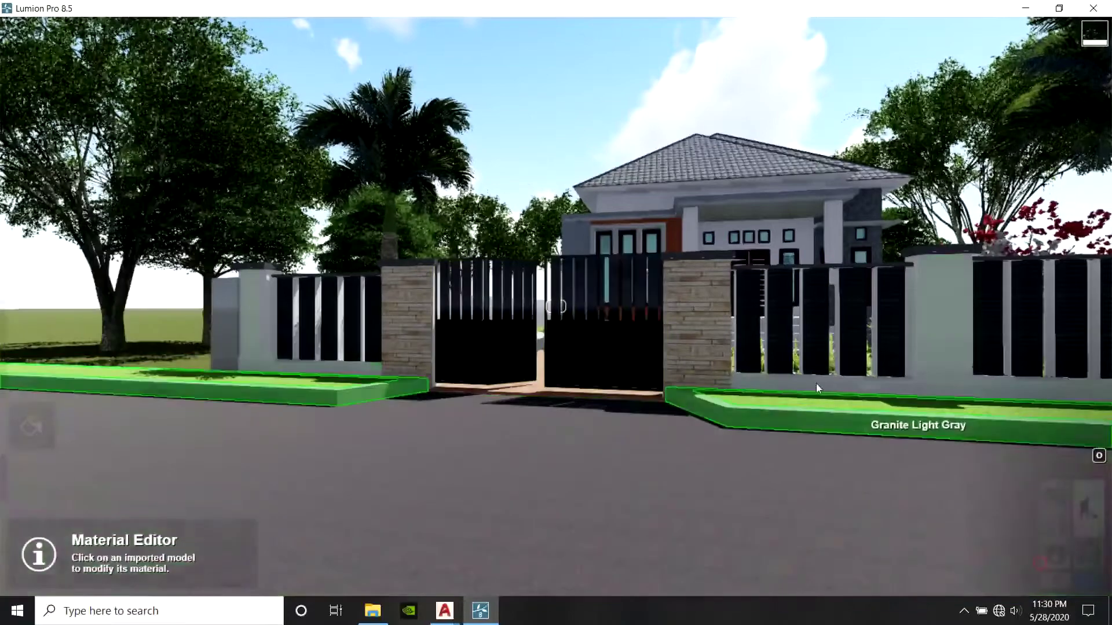
View the house from across the road, then return to movie mode and play the preview of clip 1
{"action": "key", "text": "w"}
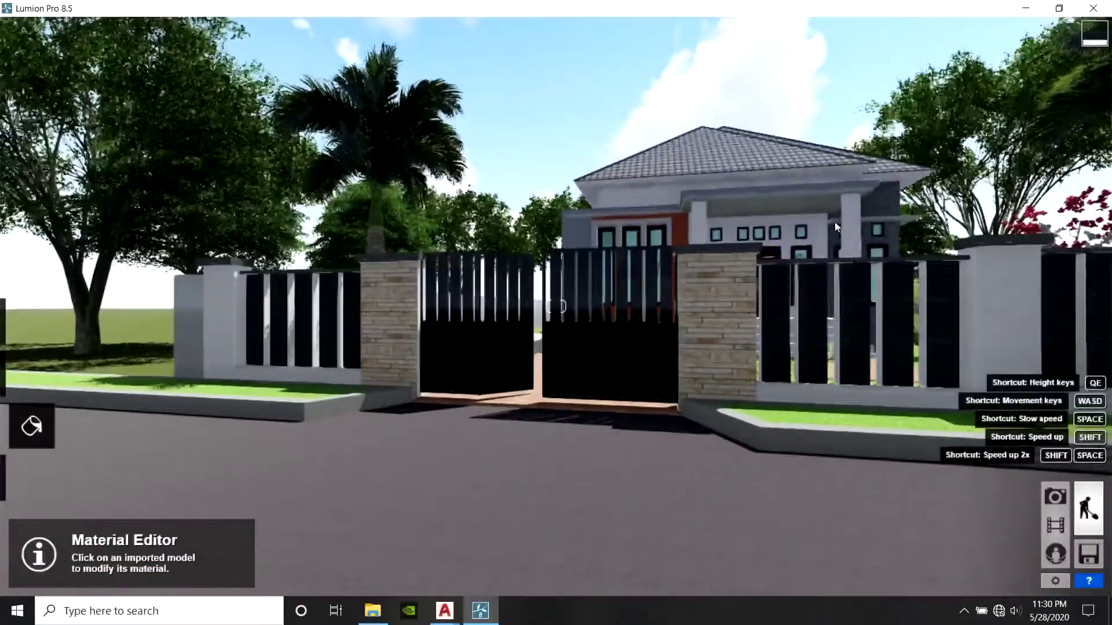
{"action": "right_click_drag", "start_coordinate": [785, 259], "coordinate": [782, 257]}
{"action": "key", "text": "s"}
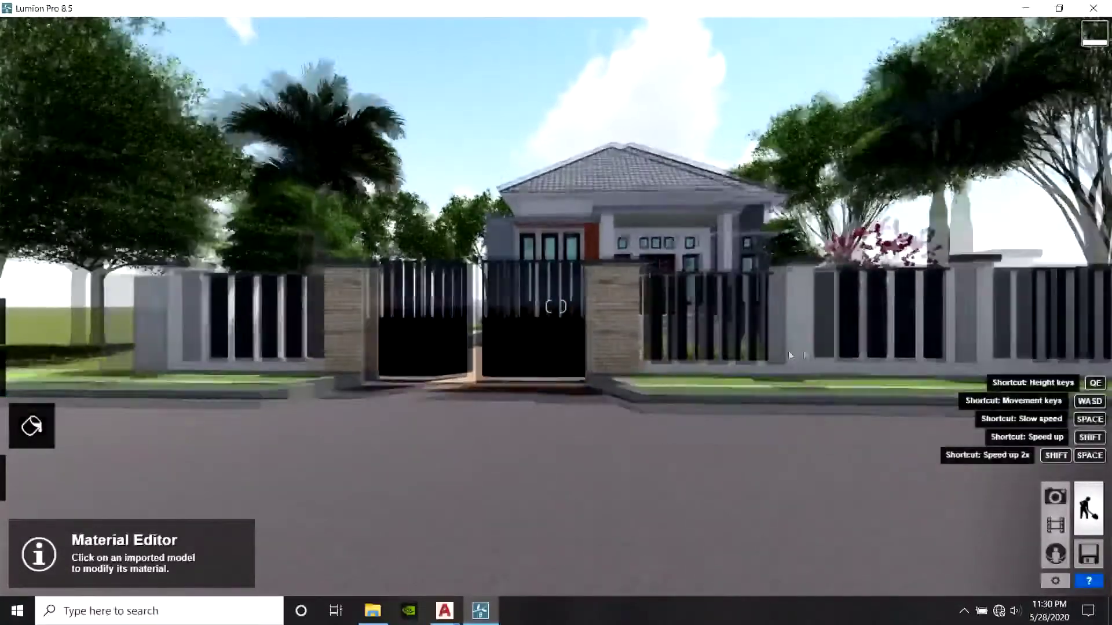
{"action": "key", "text": "s"}
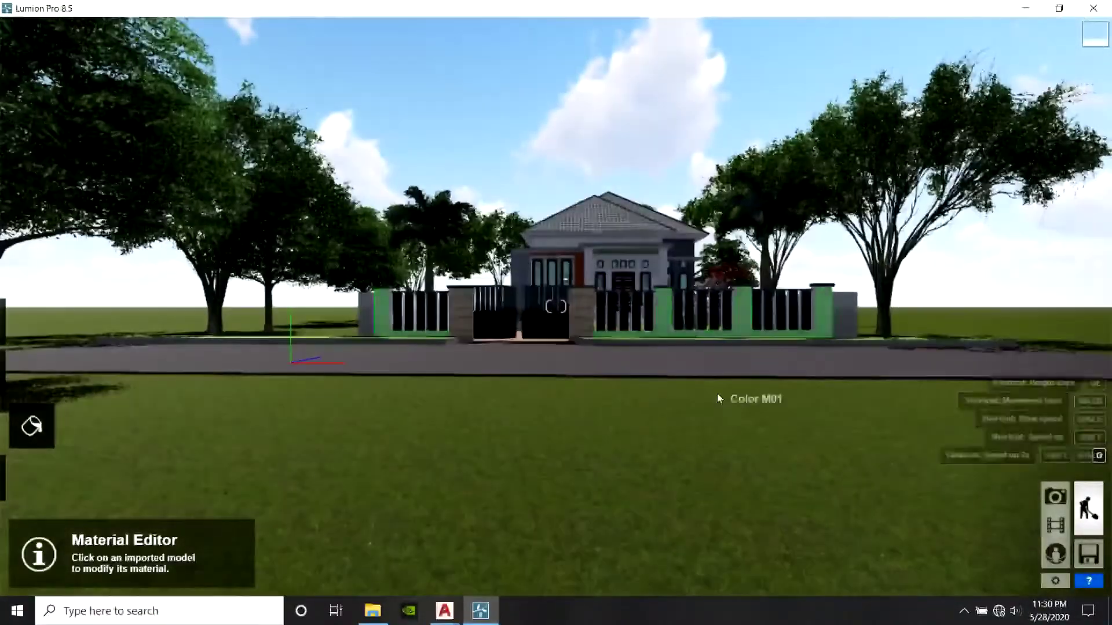
{"action": "left_click", "coordinate": [1055, 525]}
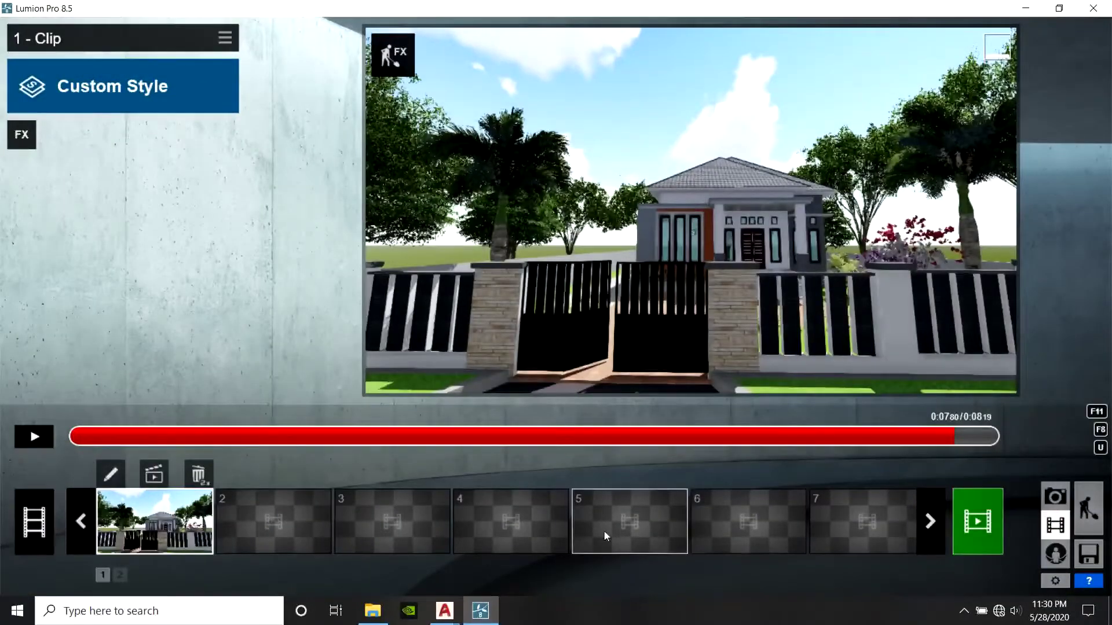
{"action": "left_click", "coordinate": [33, 437]}
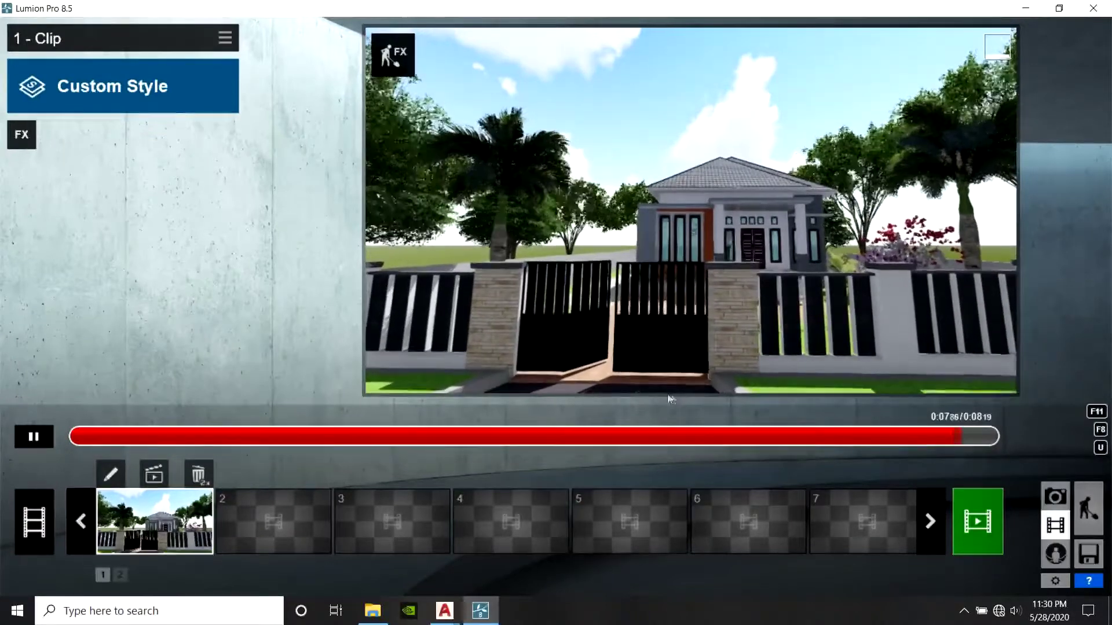
Render the entire clip in Full HD 1920x1080 as an MP4 file named dua, and close the finished render
{"action": "left_click", "coordinate": [154, 474]}
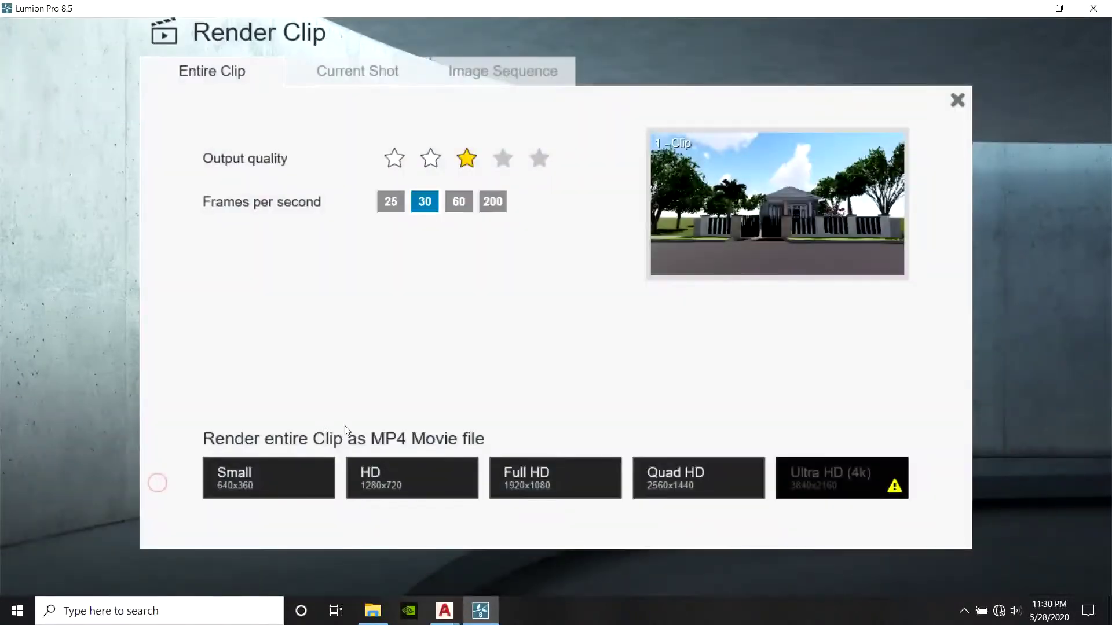
{"action": "left_click", "coordinate": [517, 492]}
{"action": "type", "text": "d"}
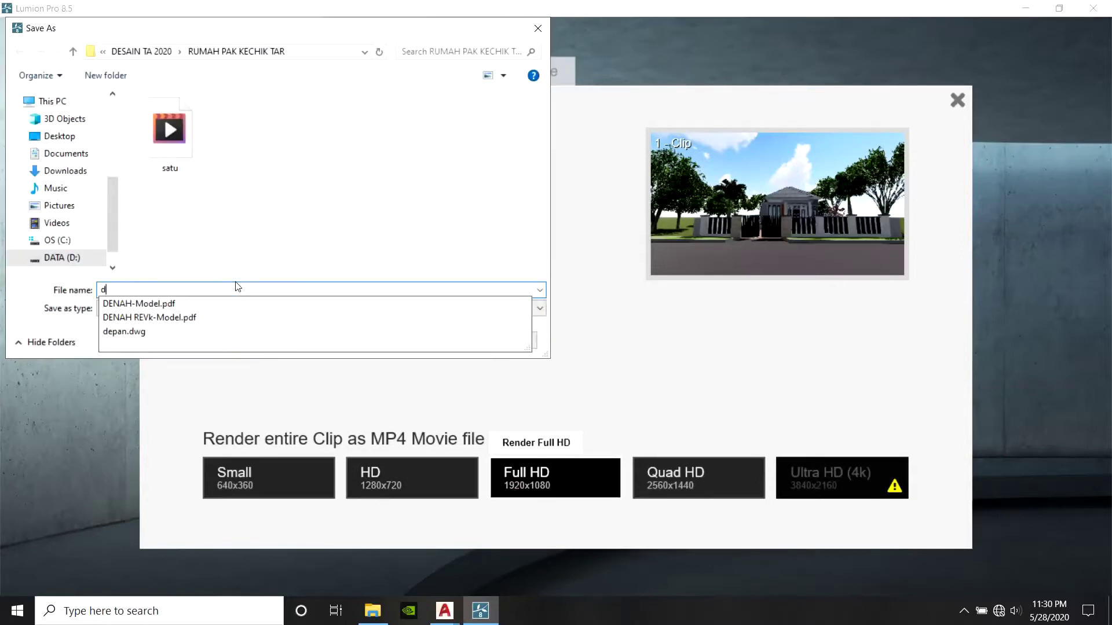
{"action": "type", "text": "ua"}
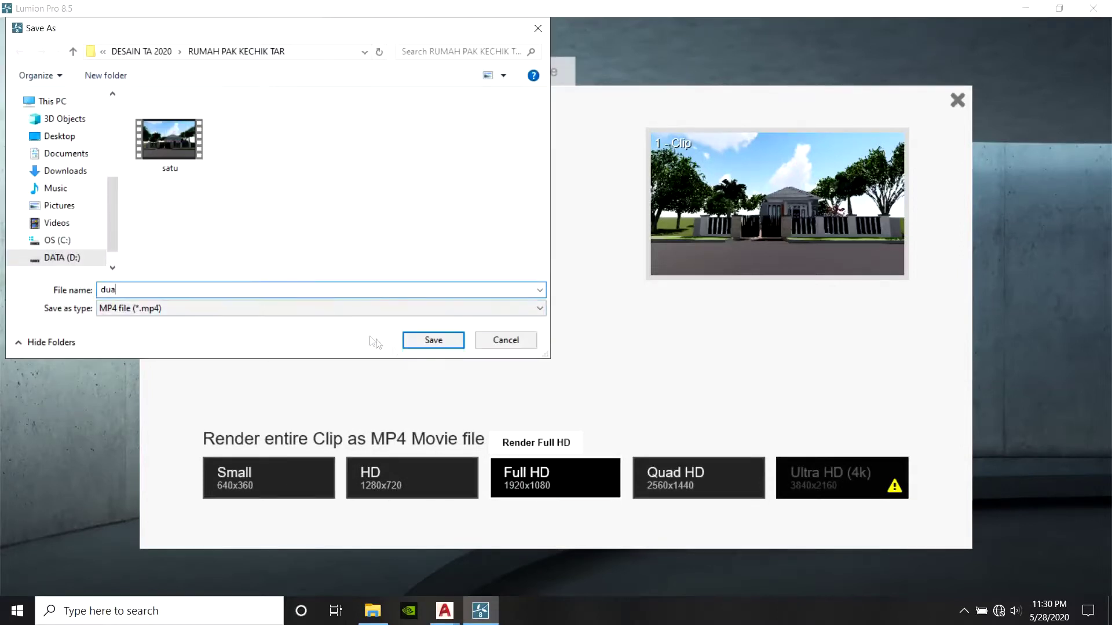
{"action": "left_click", "coordinate": [428, 344]}
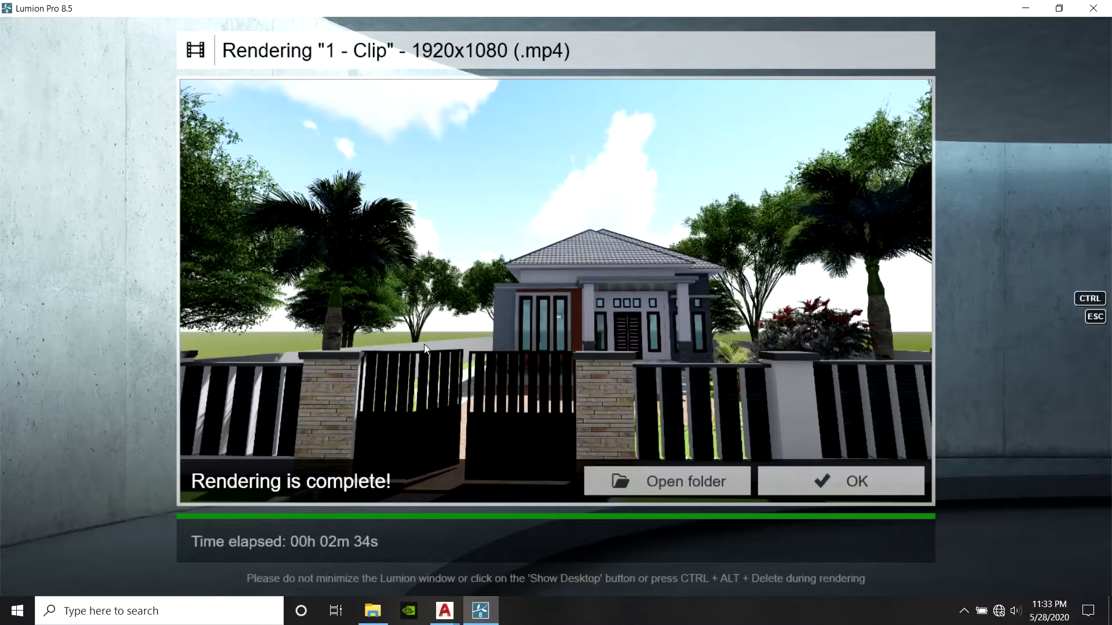
{"action": "left_click", "coordinate": [845, 485]}
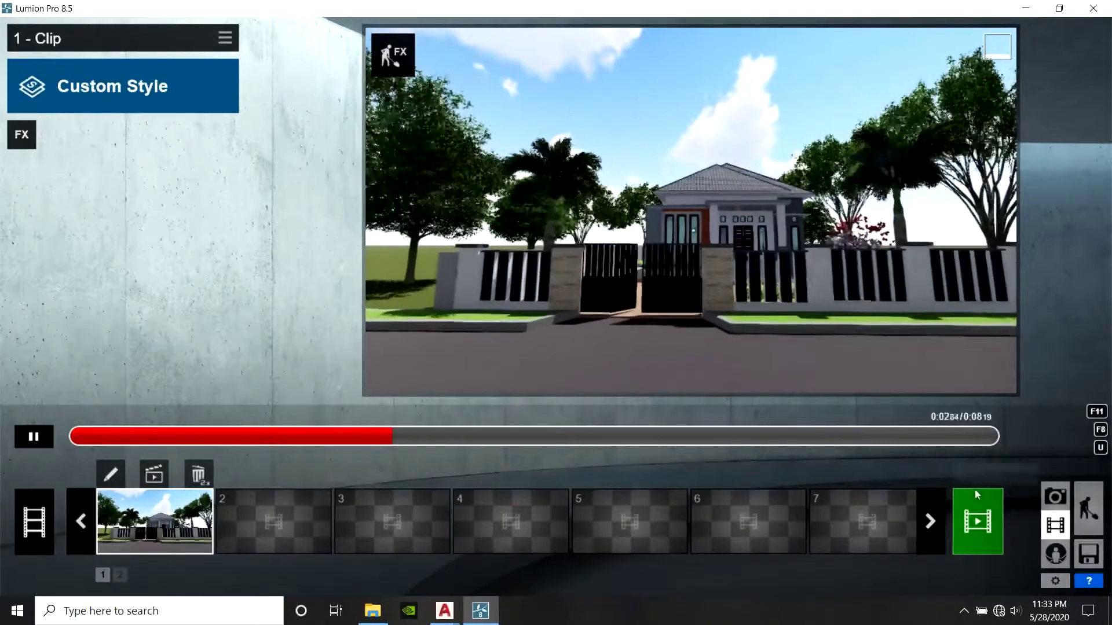
Start a movie clip in slot 2 and capture its first camera keyframe inside the fence, facing the house front
{"action": "left_click", "coordinate": [245, 525]}
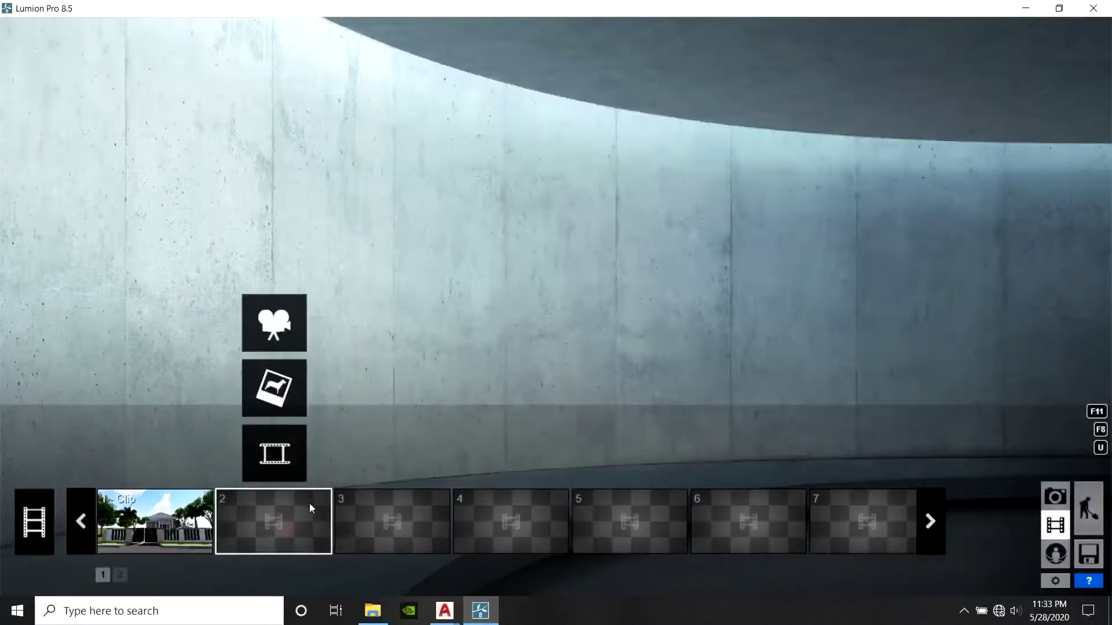
{"action": "left_click", "coordinate": [271, 322]}
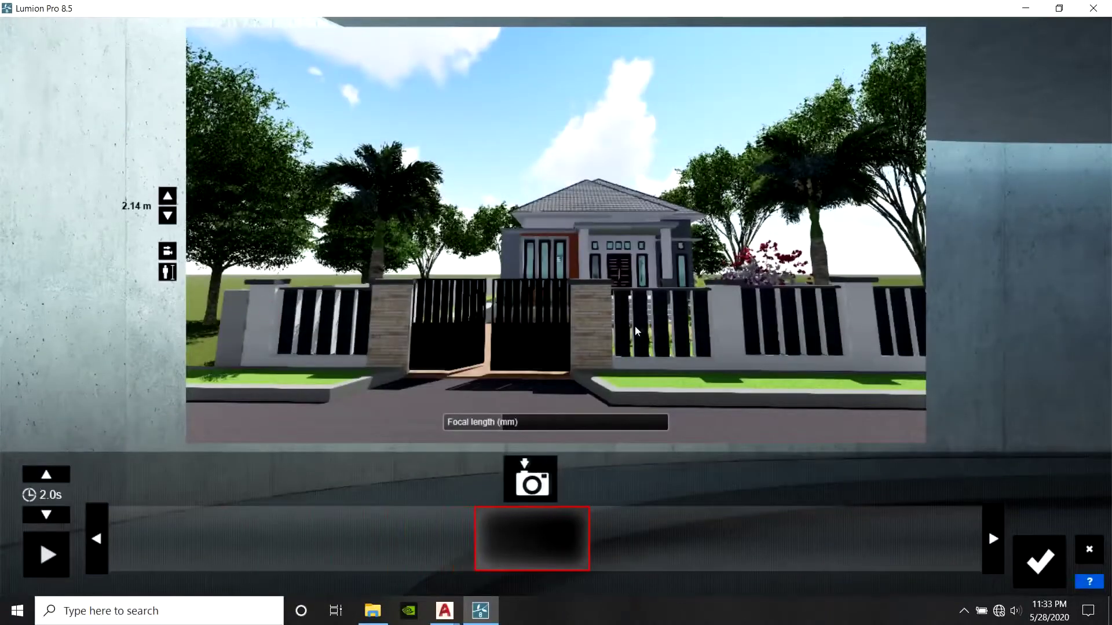
{"action": "scroll", "coordinate": [641, 315], "scroll_direction": "up", "scroll_amount": 2}
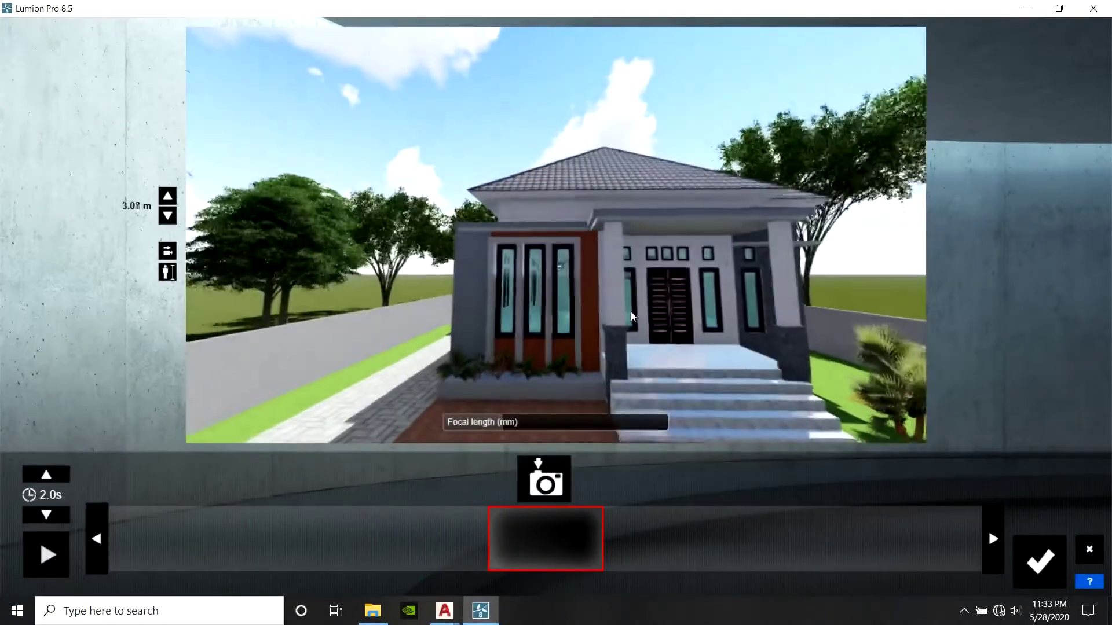
{"action": "right_click_drag", "start_coordinate": [647, 289], "coordinate": [641, 319]}
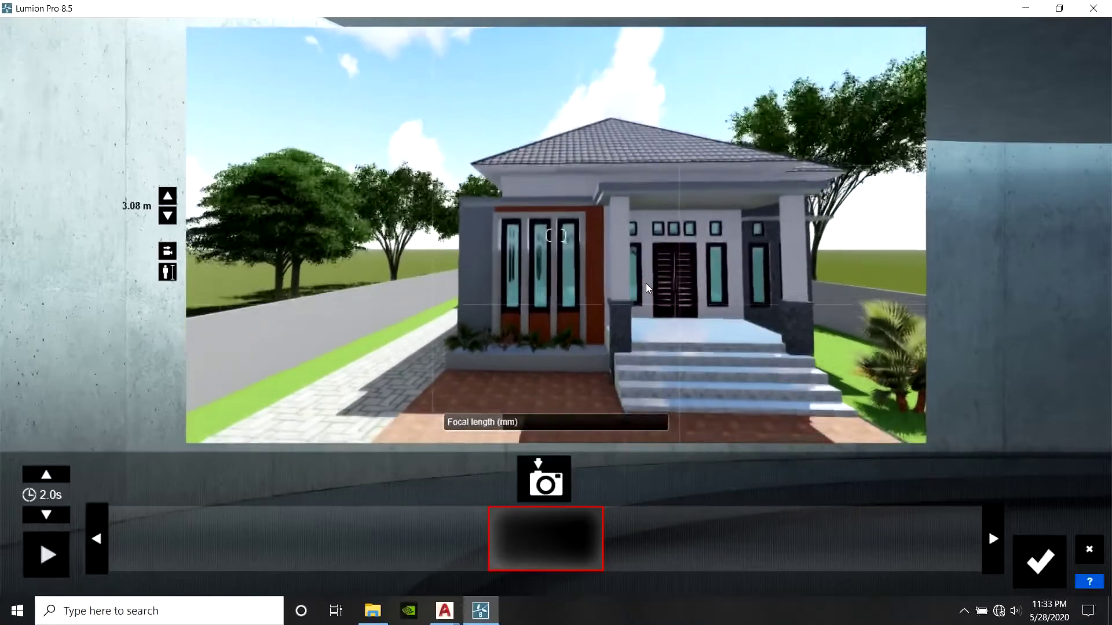
{"action": "left_click", "coordinate": [545, 480]}
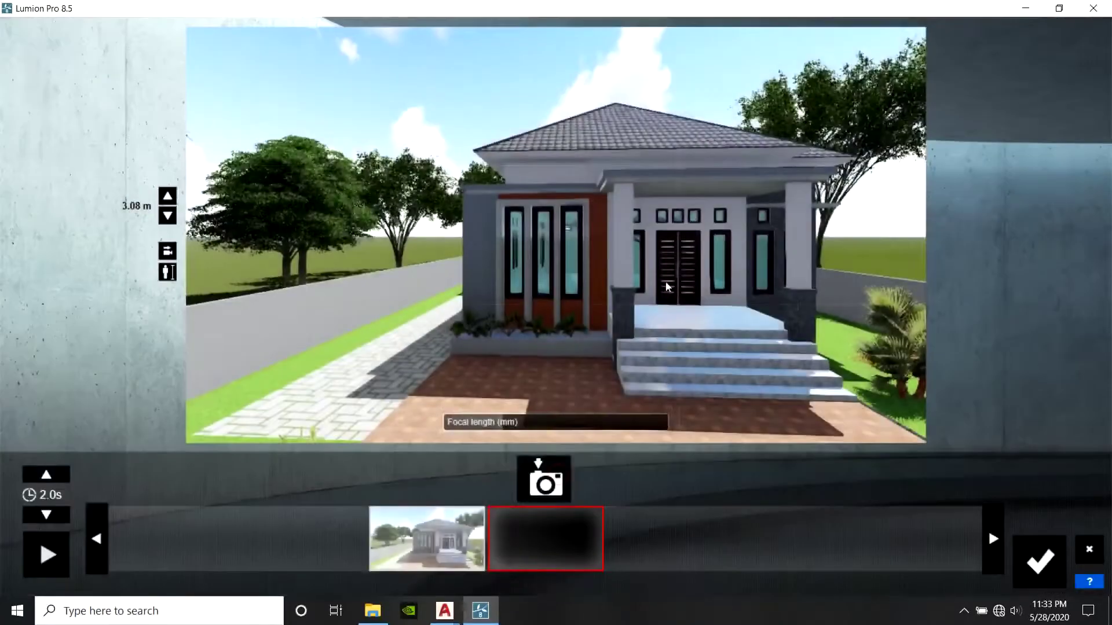
Capture further camera keyframes of the house front, ending on a view turned towards the palm and flowering shrubs, and save the clip
{"action": "scroll", "coordinate": [668, 286], "scroll_direction": "up", "scroll_amount": 2}
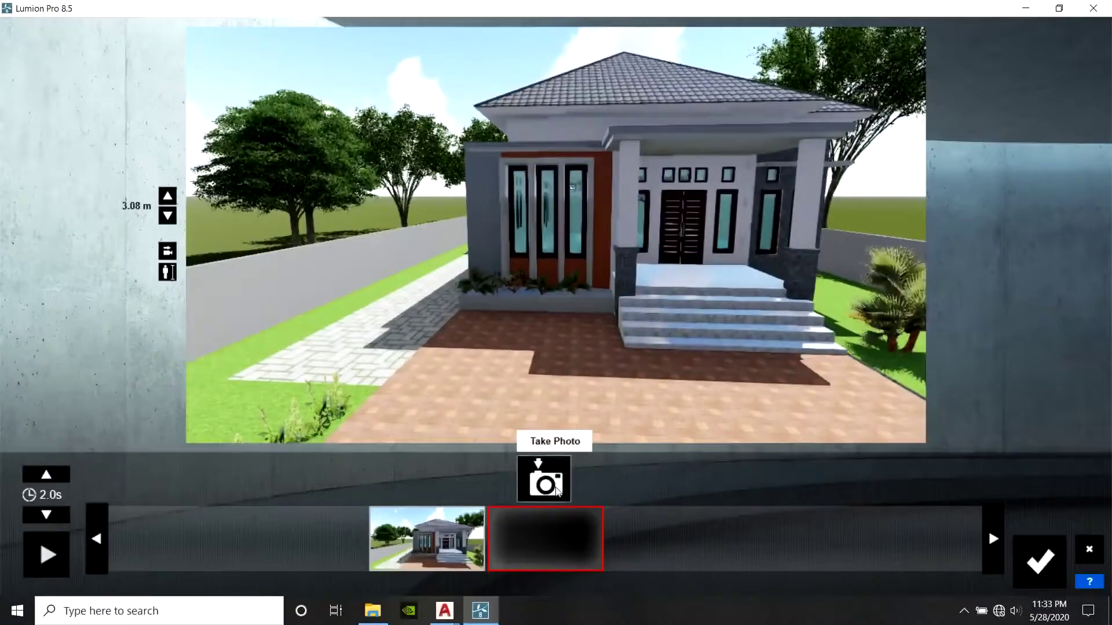
{"action": "left_click", "coordinate": [544, 479]}
{"action": "right_click_drag", "start_coordinate": [568, 322], "coordinate": [569, 322]}
{"action": "left_click", "coordinate": [543, 478]}
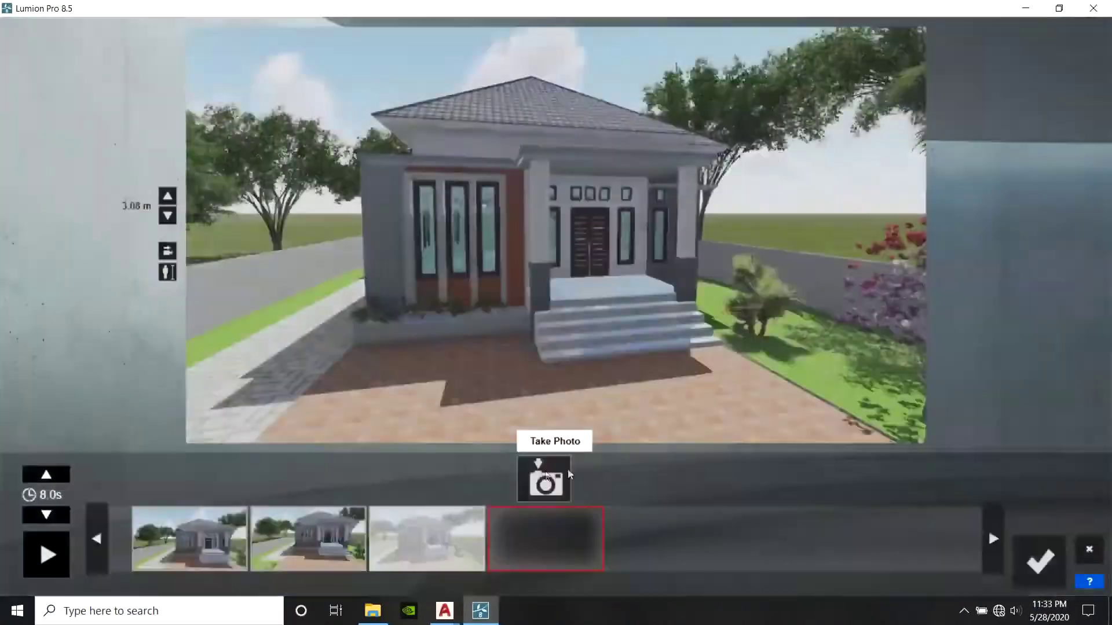
{"action": "left_click", "coordinate": [1036, 559]}
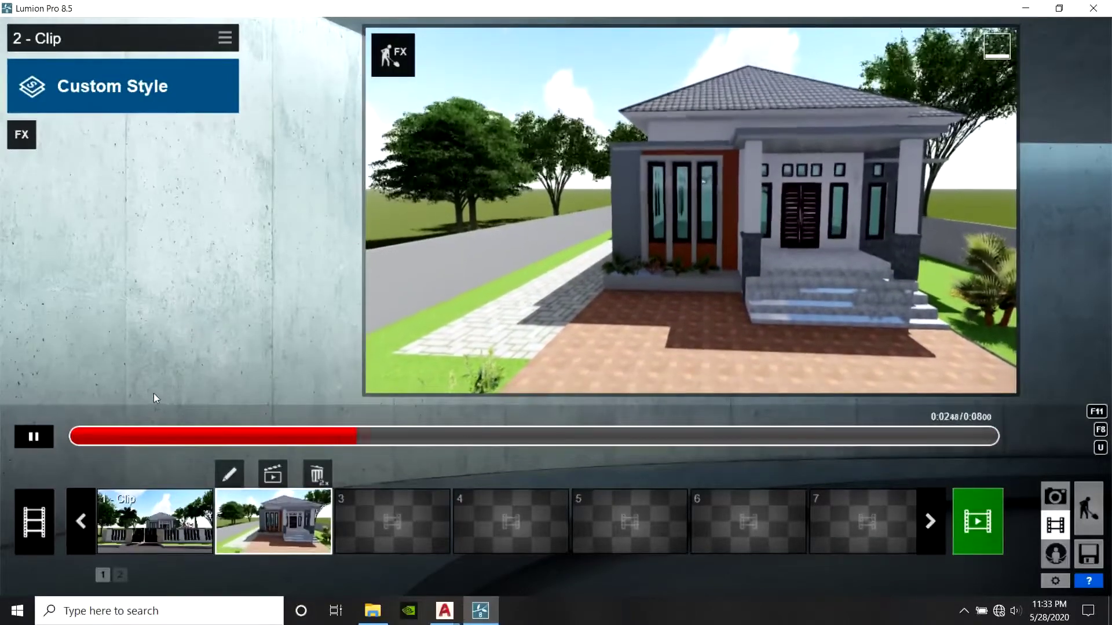
Render the entire clip 2 in Full HD 1920x1080 as an MP4 file named tiga, and close the finished render
{"action": "left_click", "coordinate": [273, 474]}
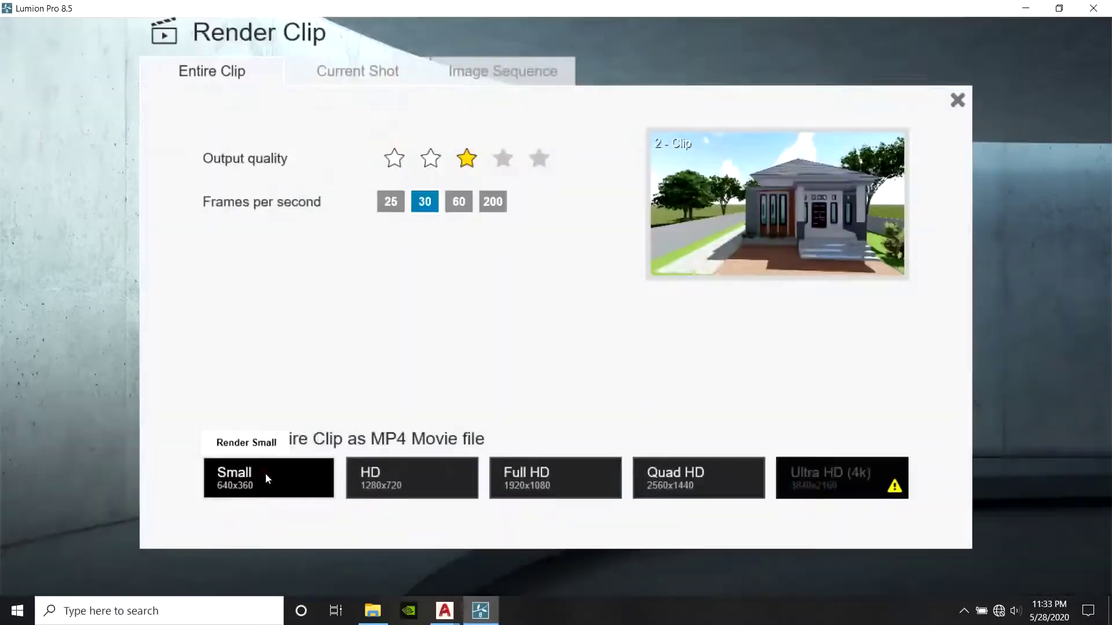
{"action": "left_click", "coordinate": [517, 488]}
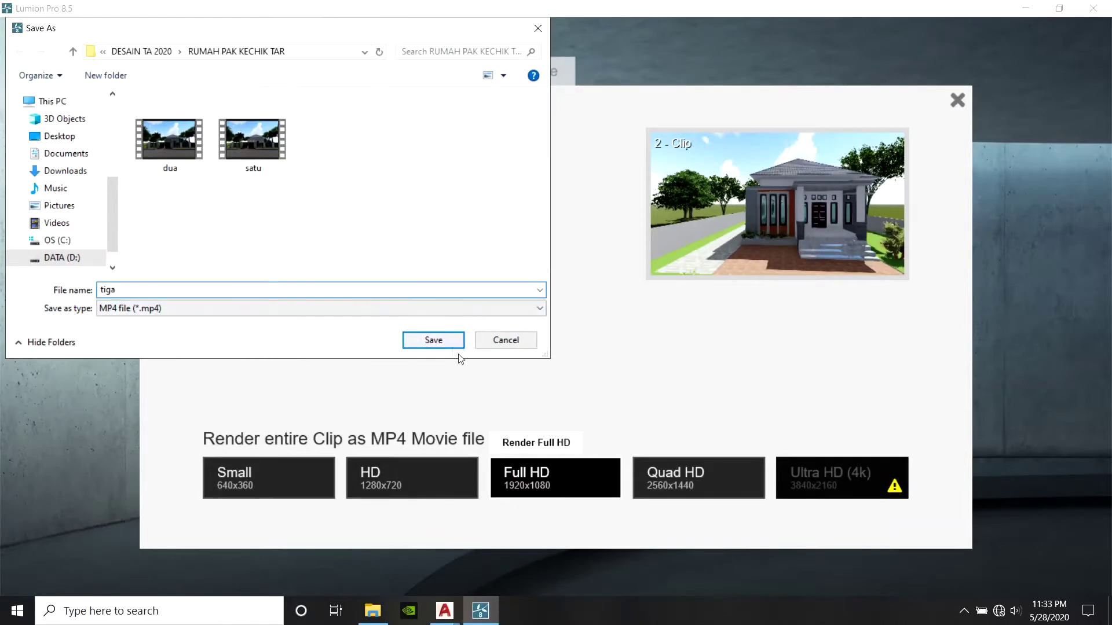
{"action": "left_click", "coordinate": [446, 340]}
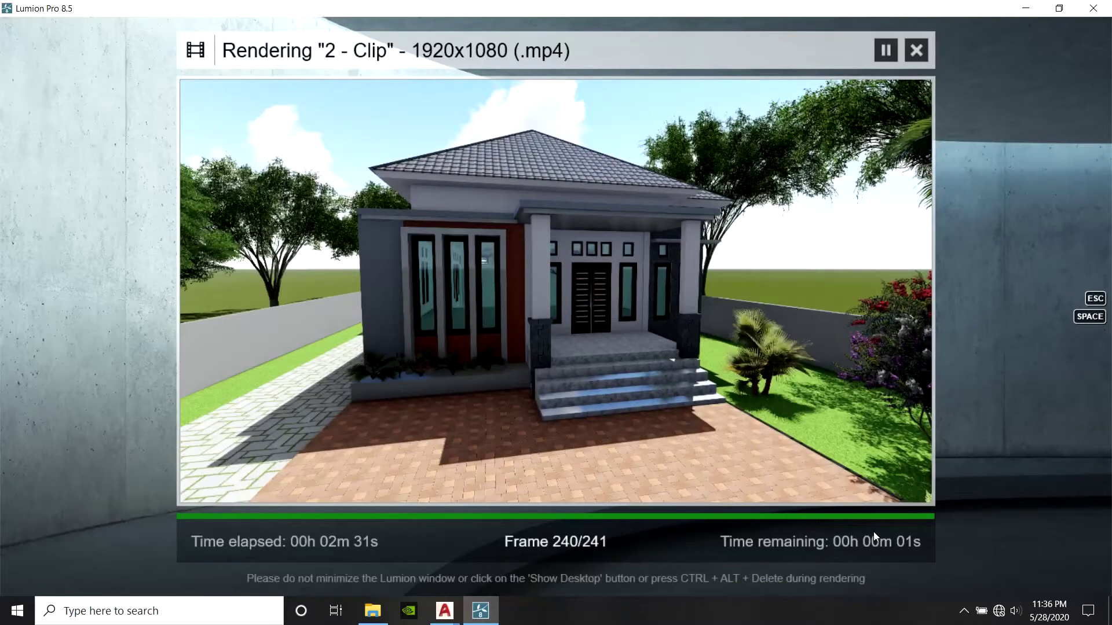
{"action": "left_click", "coordinate": [856, 489]}
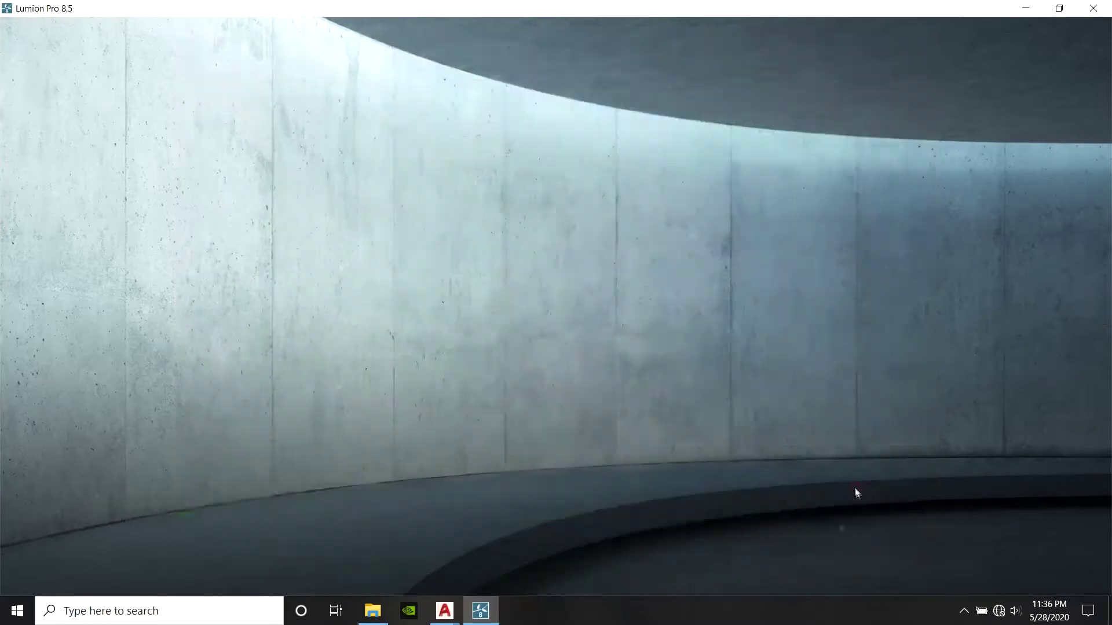